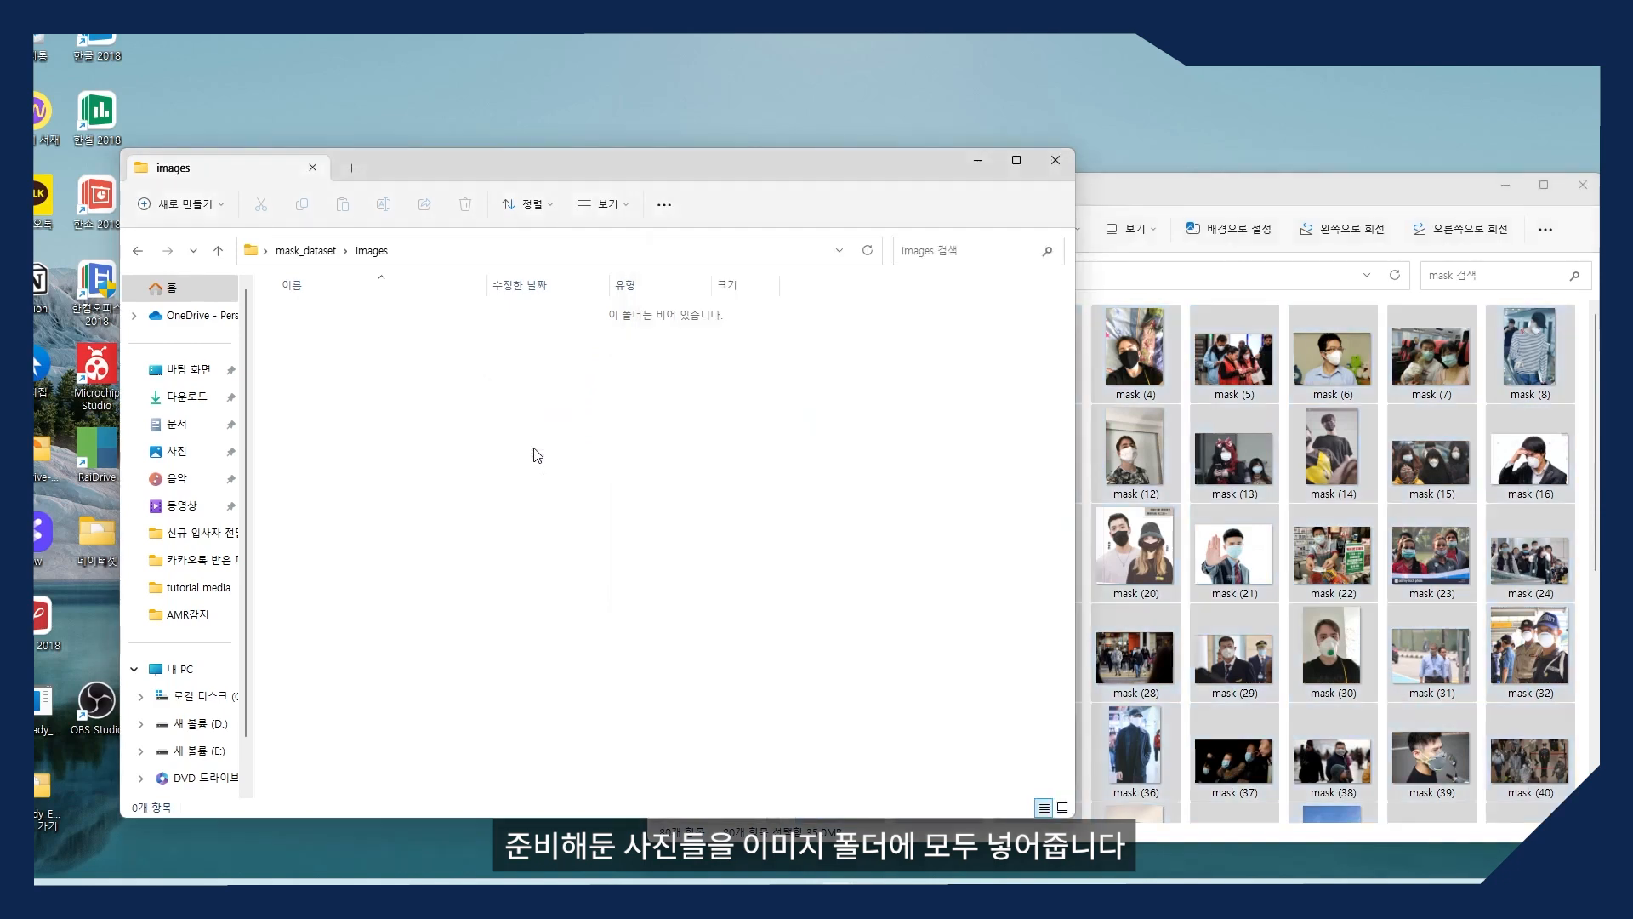
# - Move all the prepared mask pictures into the images folder of mask_dataset
pyautogui.click(850, 468)
pyautogui.scroll(-11, 877, 472)
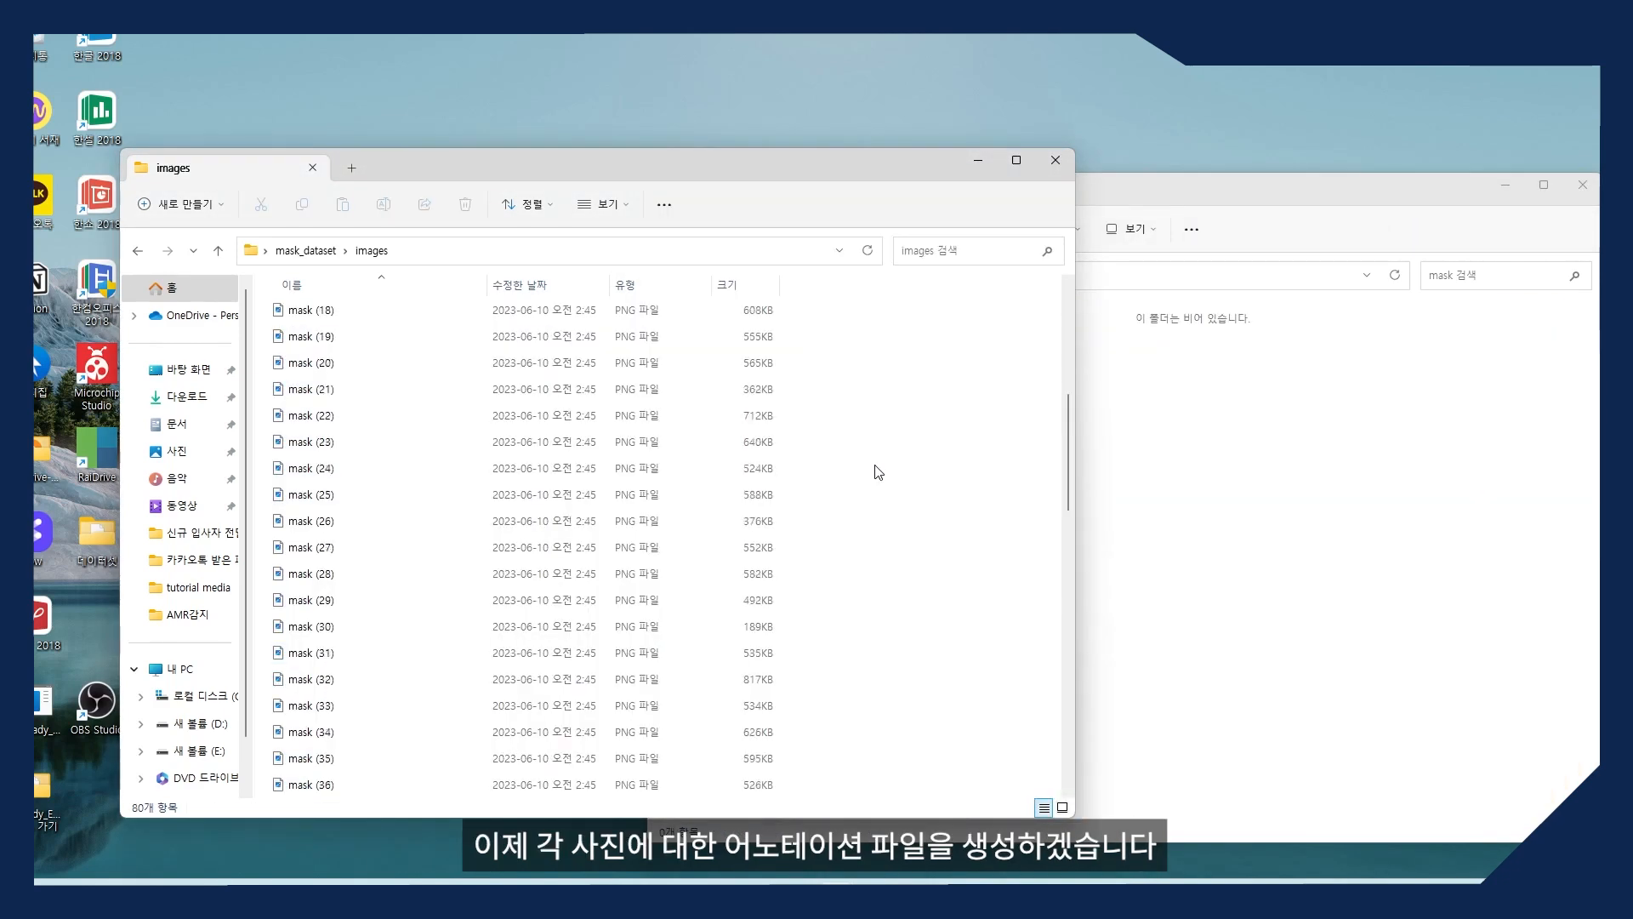
pyautogui.scroll(-5, 878, 472)
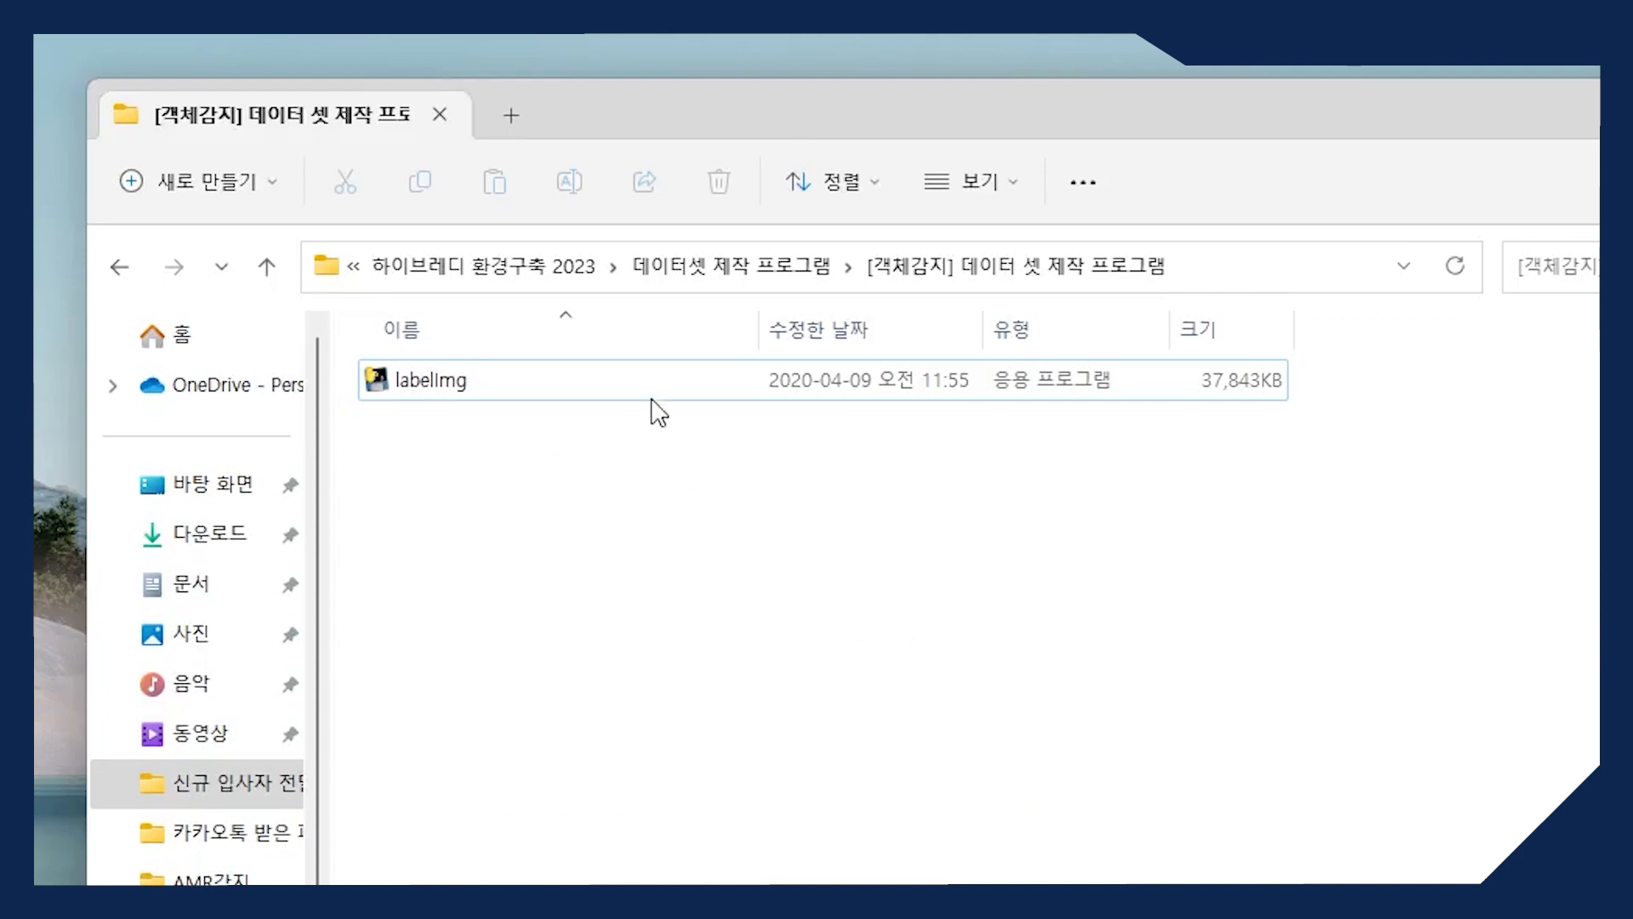
# - Launch labelImg and enable Auto Save mode so annotation files are saved automatically
pyautogui.doubleClick(647, 385)
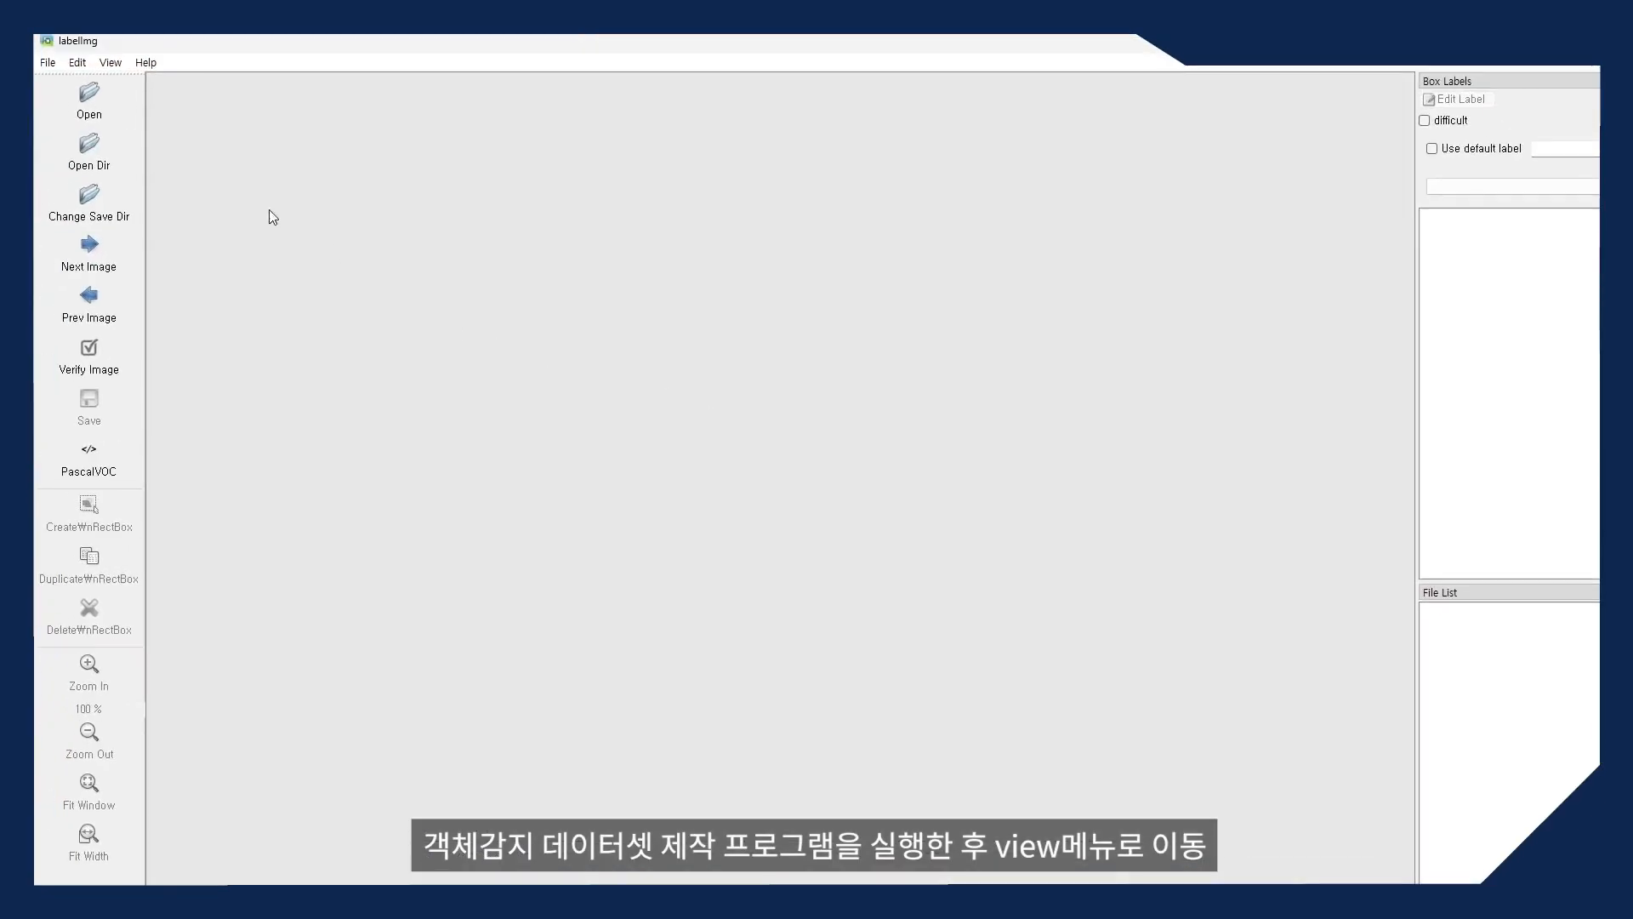
pyautogui.click(110, 63)
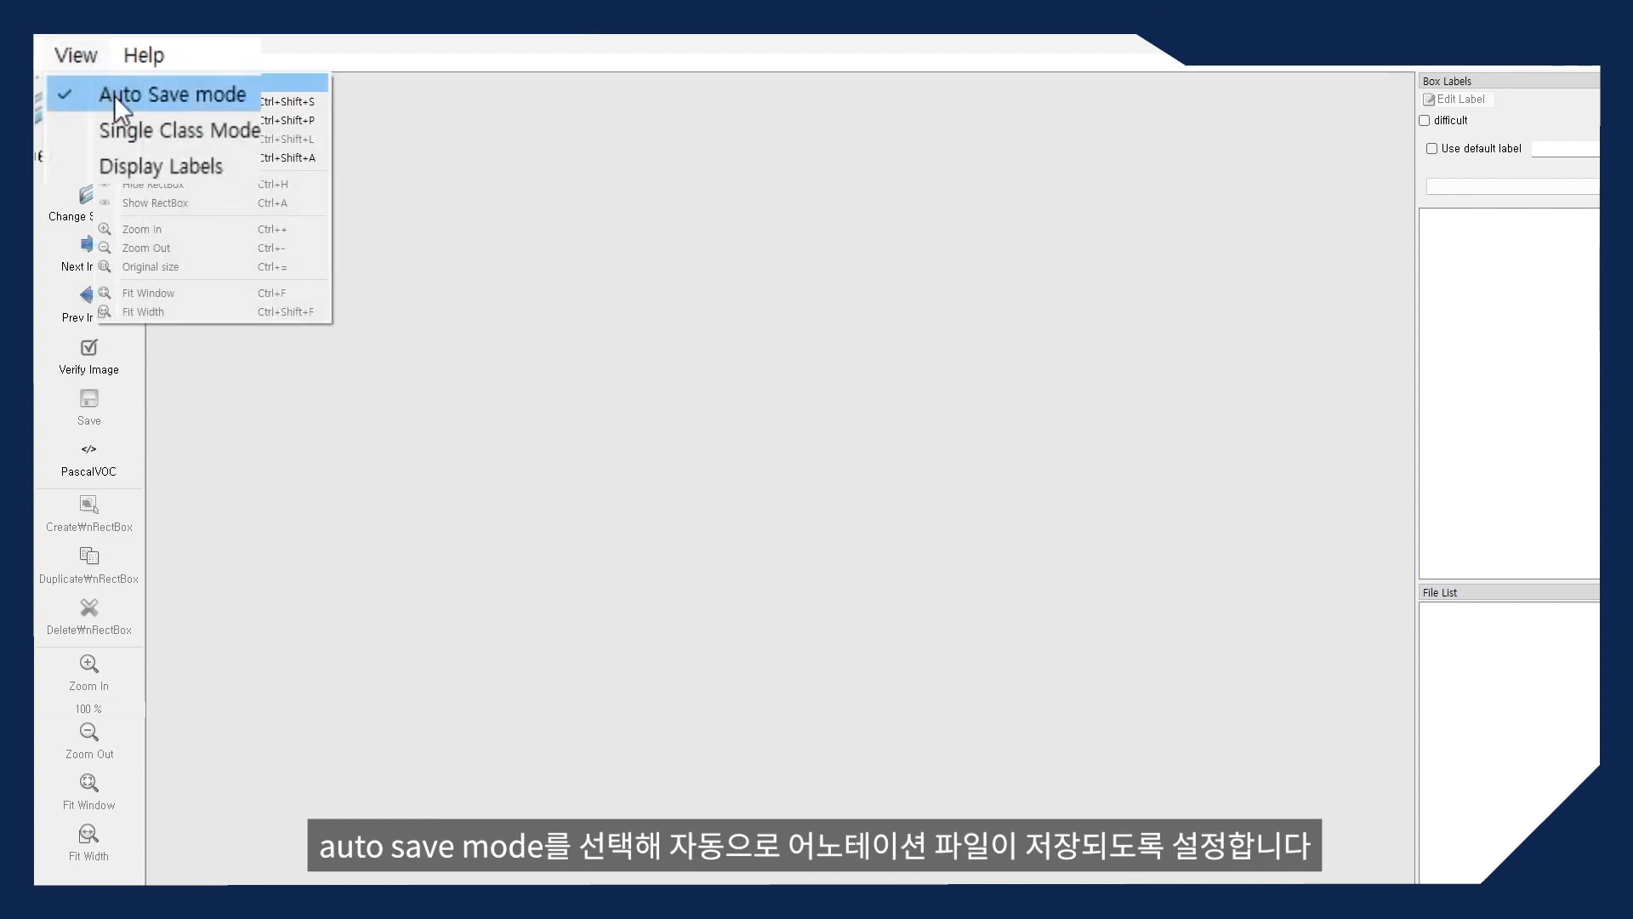
pyautogui.click(114, 96)
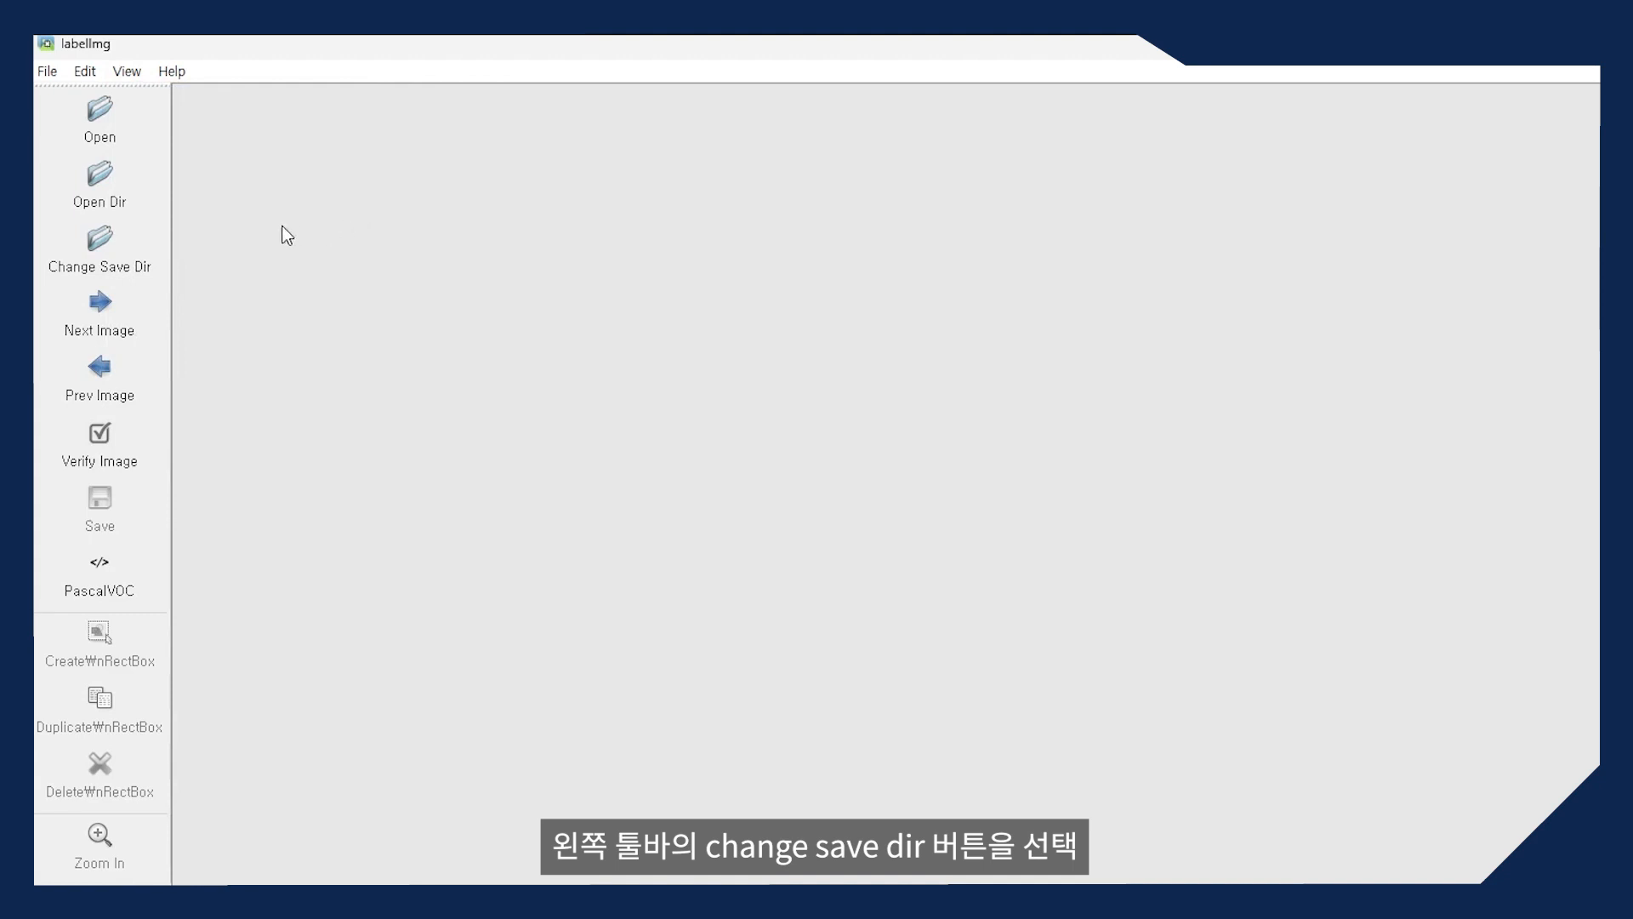
# - Set the annotation save directory to the annotations folder inside mask_dataset on the desktop
pyautogui.click(138, 246)
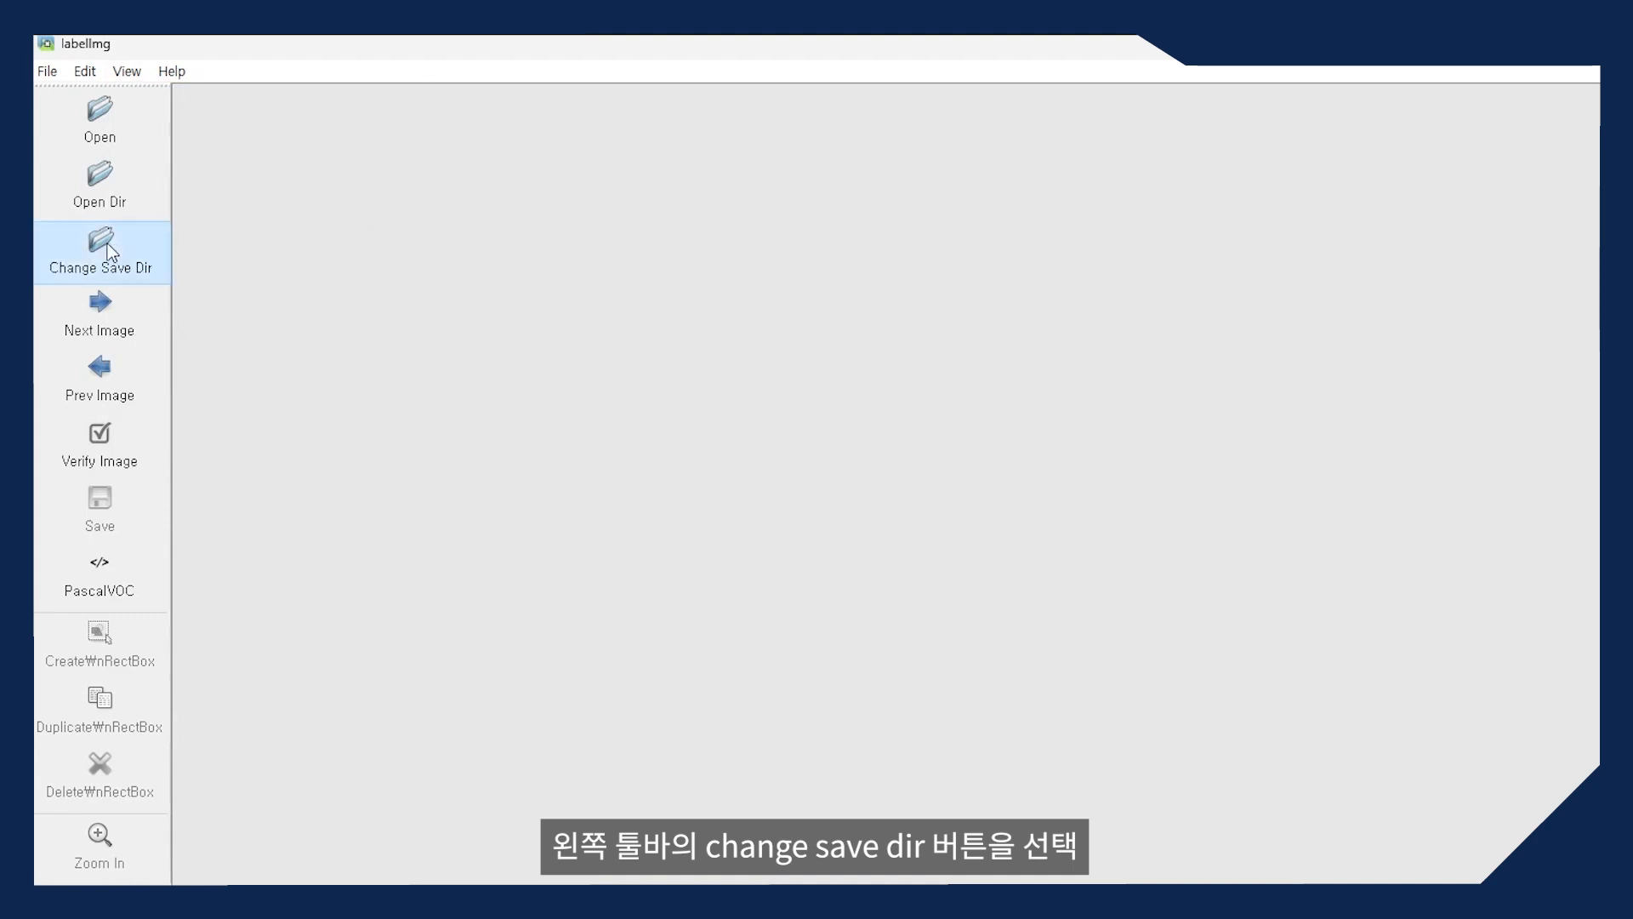
pyautogui.click(123, 274)
pyautogui.doubleClick(280, 267)
pyautogui.click(294, 238)
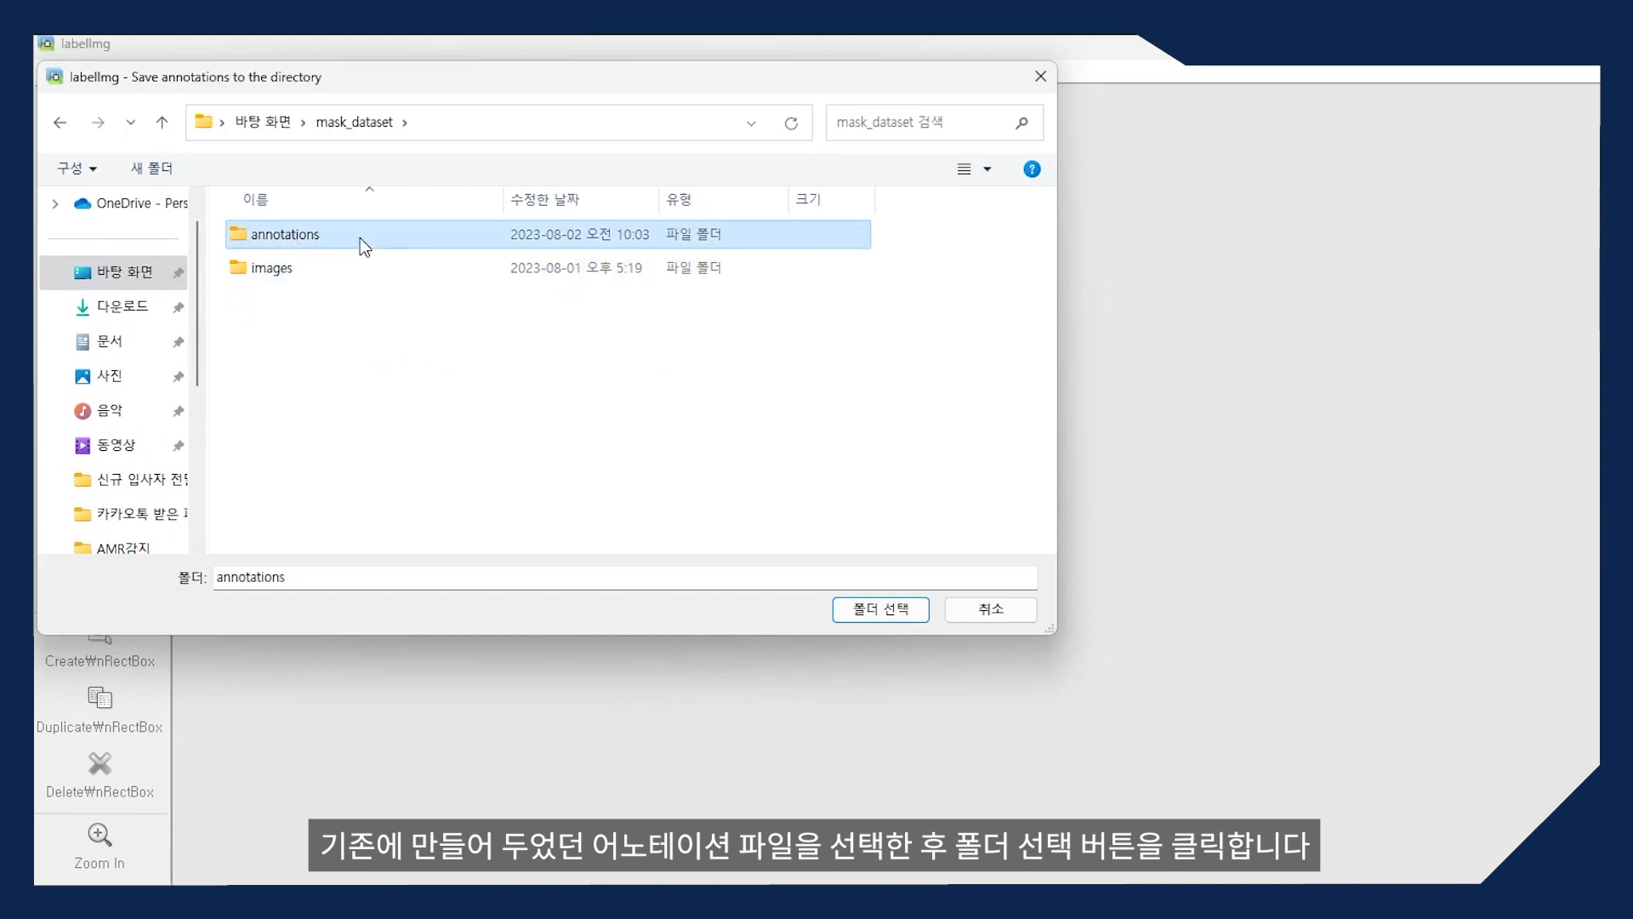
pyautogui.click(849, 609)
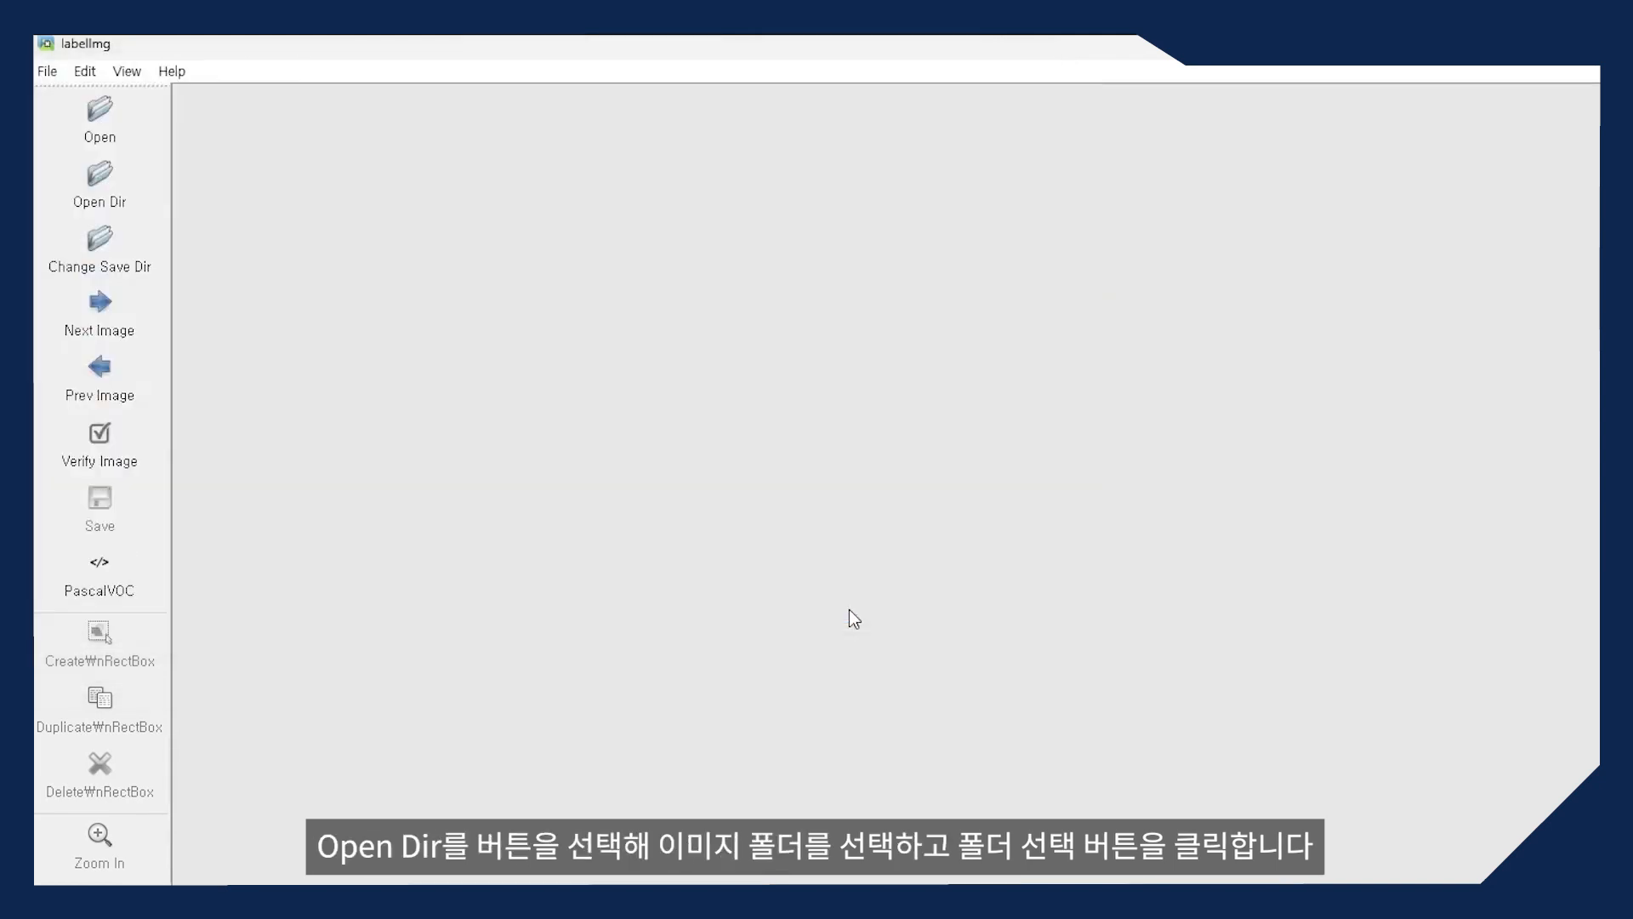
# - Load the images folder inside mask_dataset on the desktop as the image directory for labelling
pyautogui.click(155, 211)
pyautogui.click(95, 204)
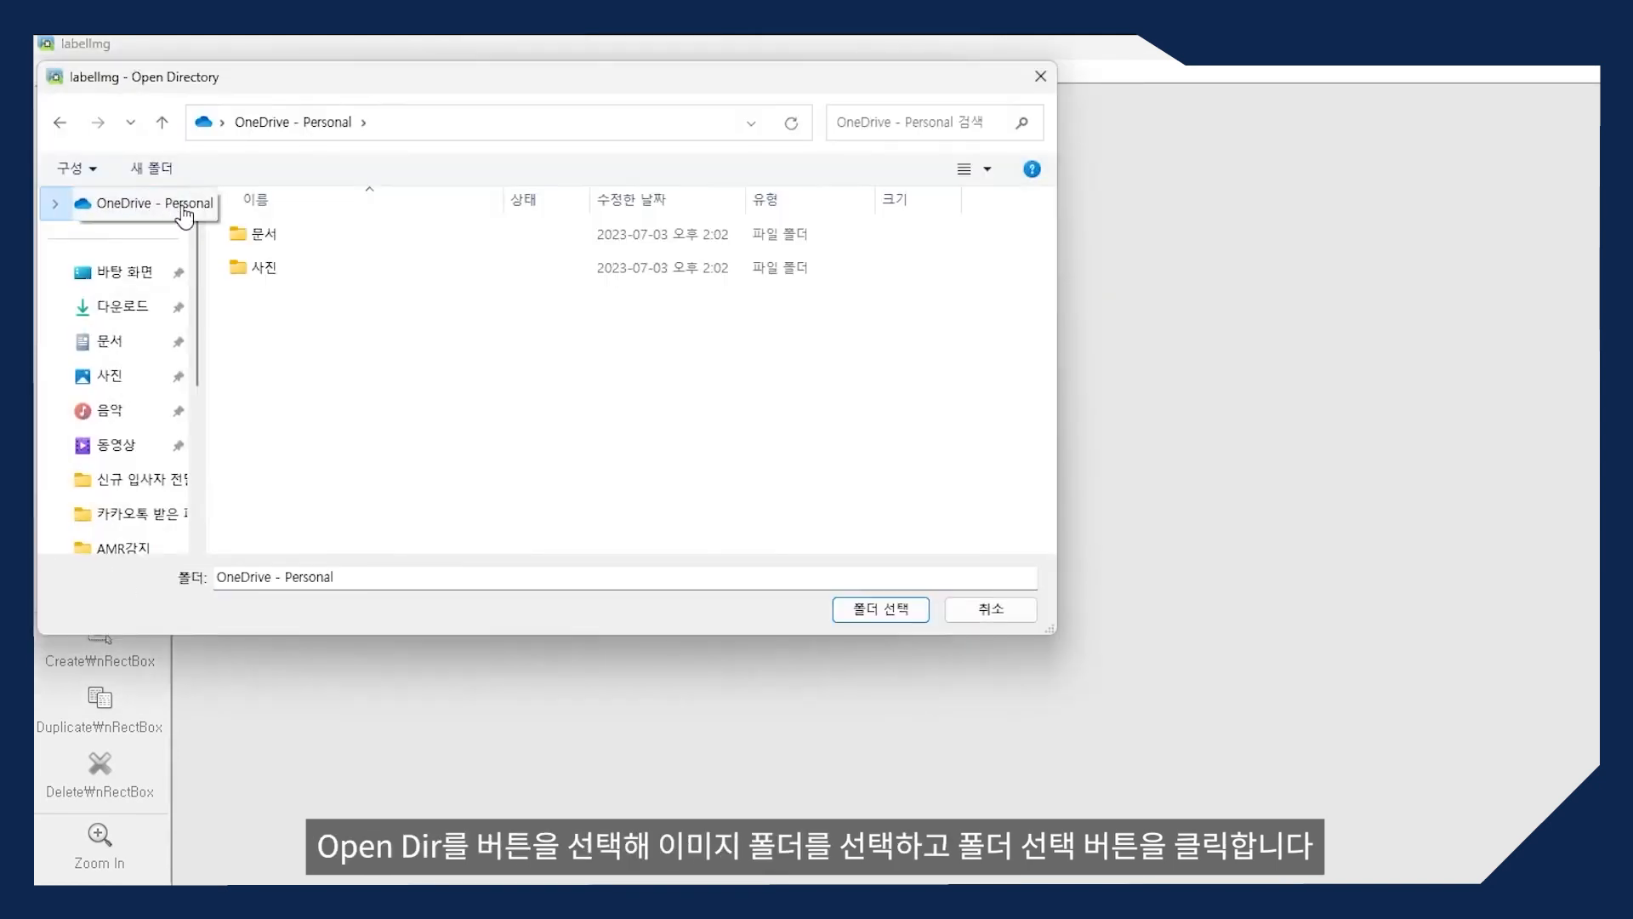
pyautogui.click(111, 274)
pyautogui.doubleClick(293, 265)
pyautogui.click(297, 266)
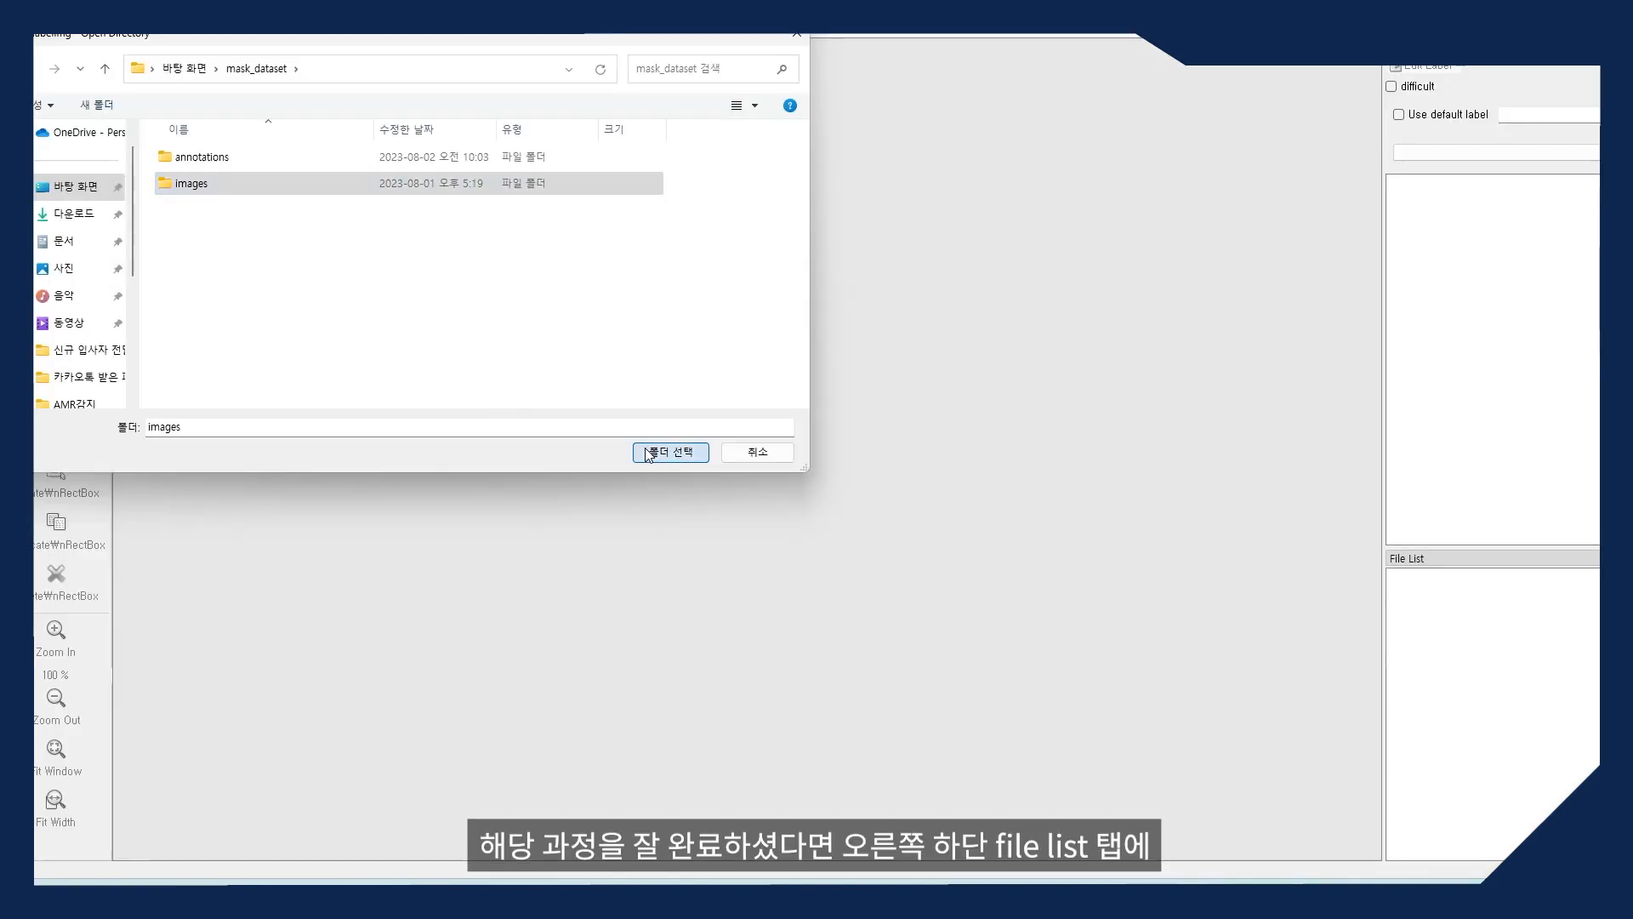
pyautogui.click(851, 607)
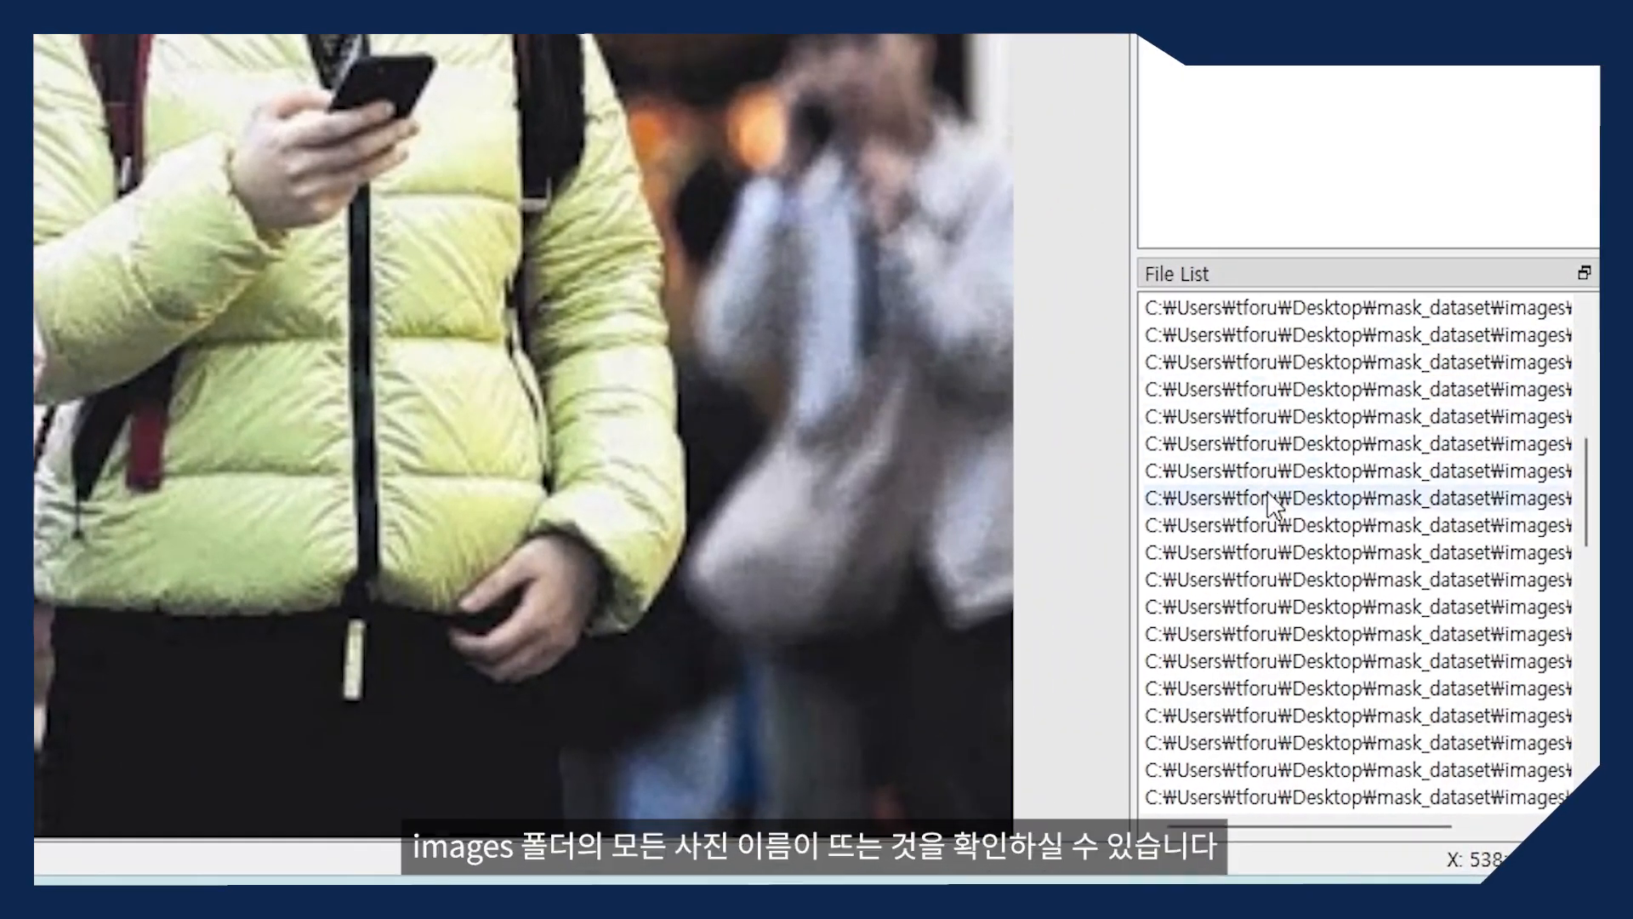
# - In the first image of the file list, box the masked woman's face and label it with_mask
pyautogui.scroll(7, 1291, 638)
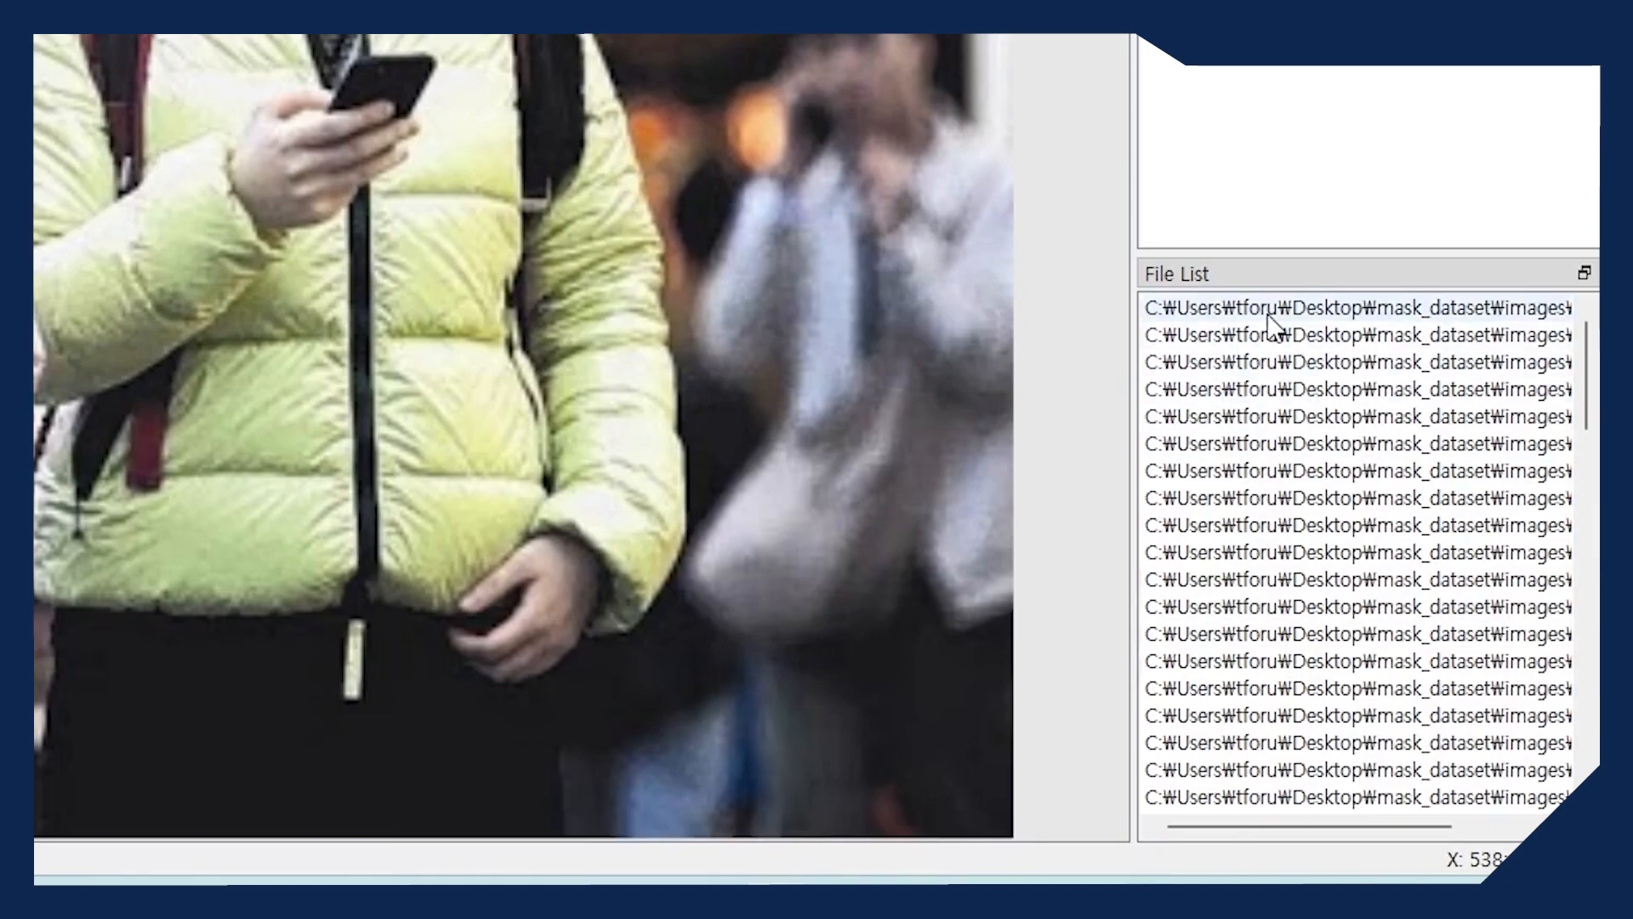
pyautogui.click(1268, 314)
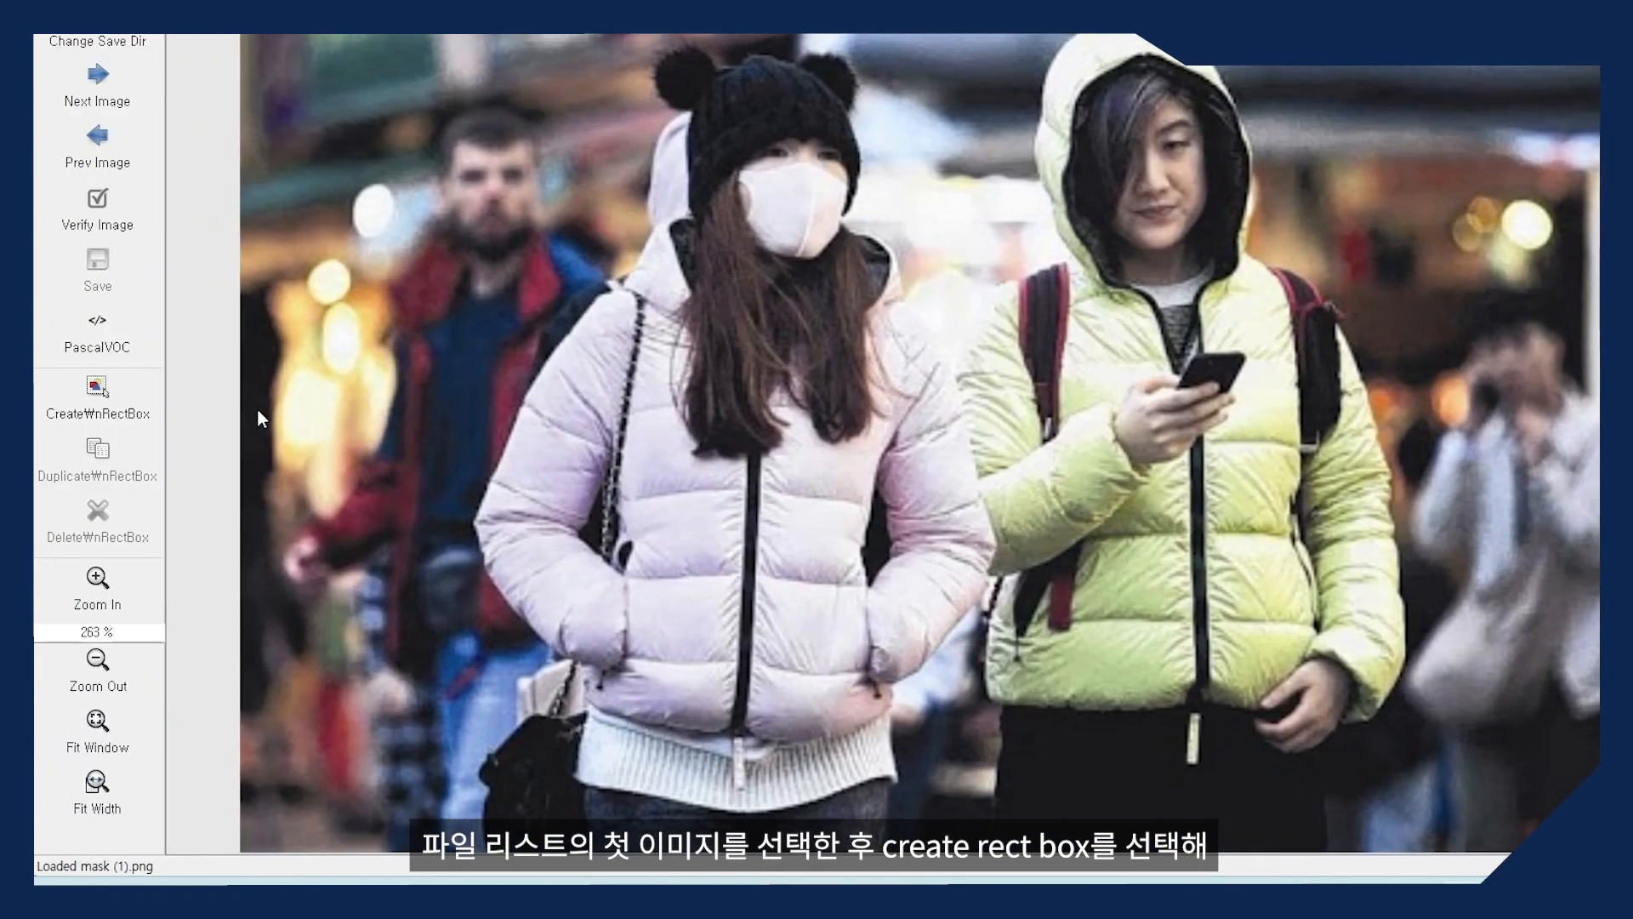
pyautogui.click(109, 395)
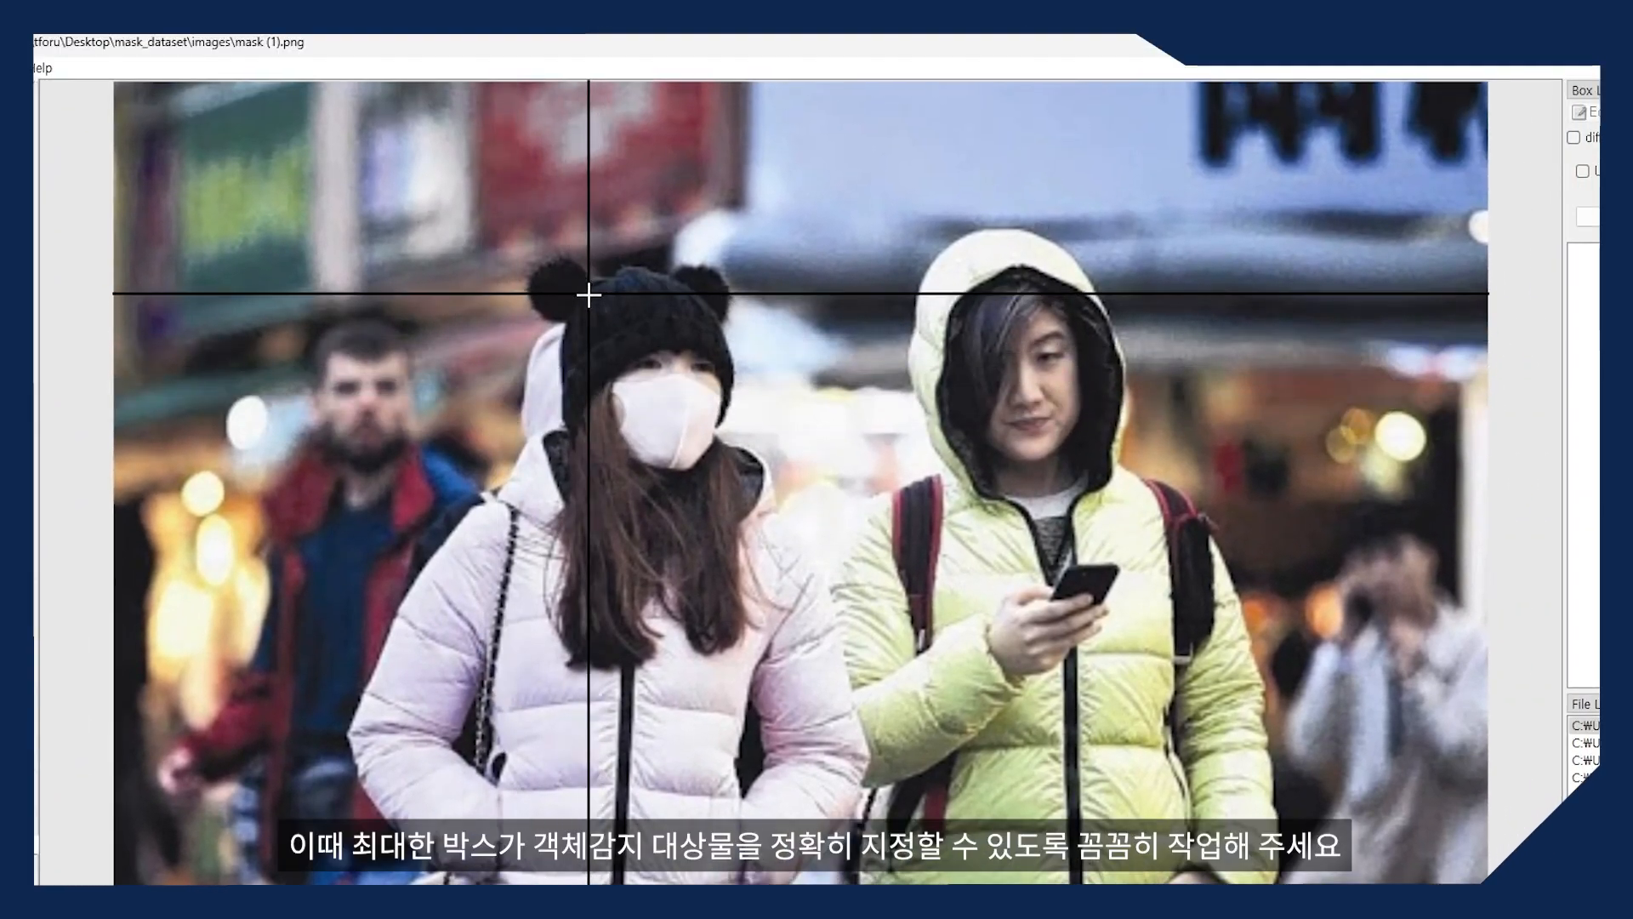
pyautogui.moveTo(580, 287); pyautogui.dragTo(742, 483)
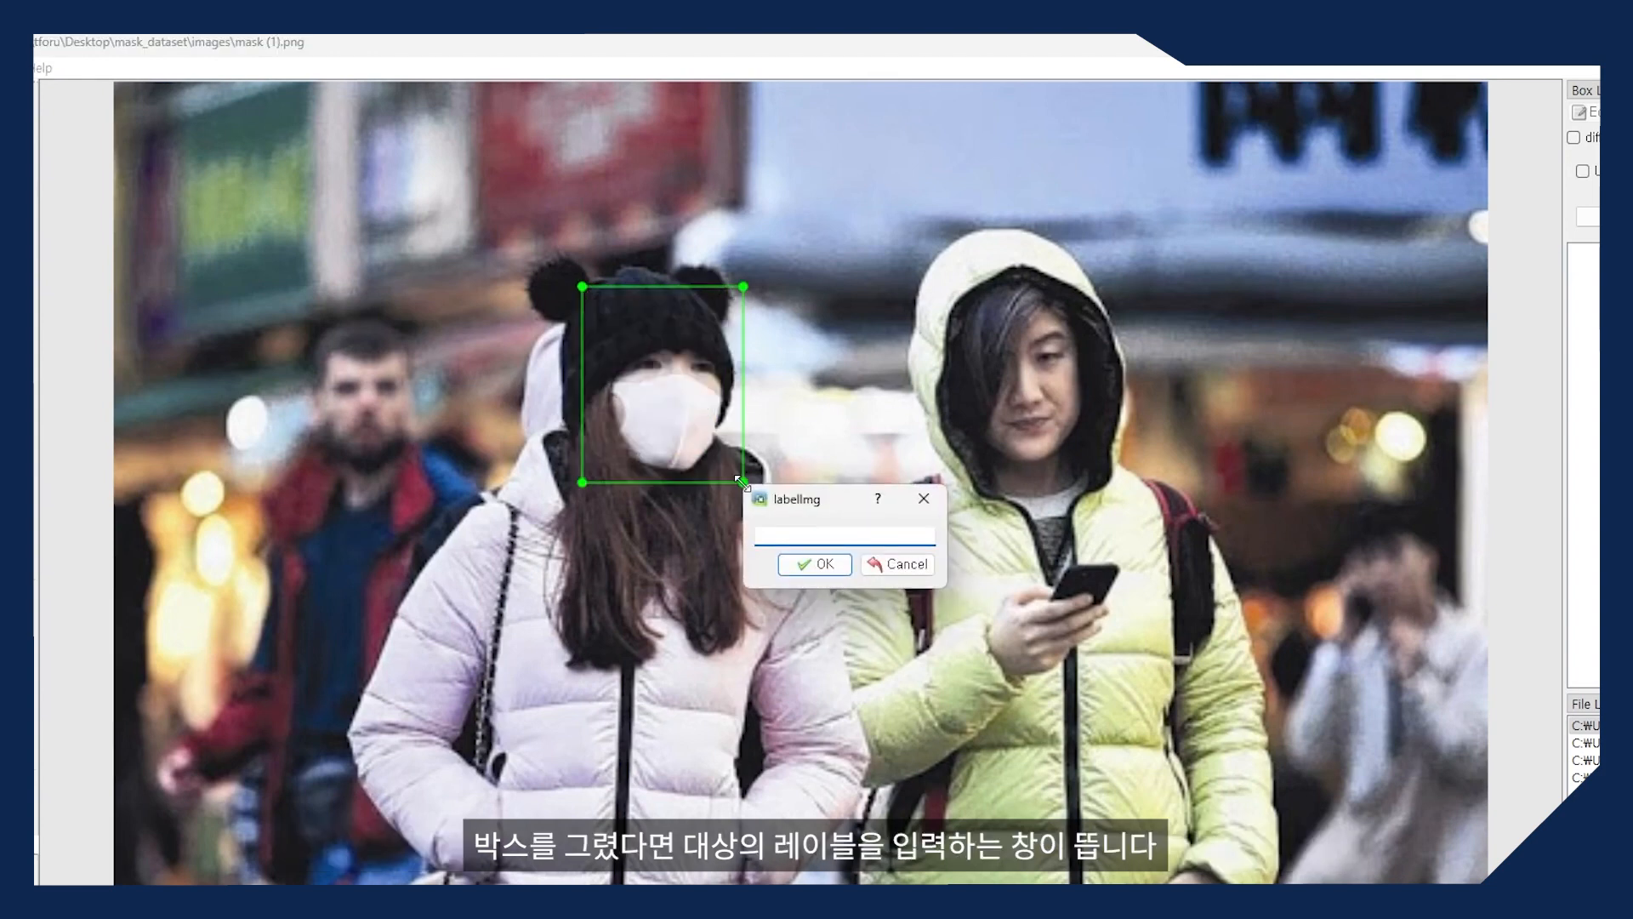
pyautogui.write('w')
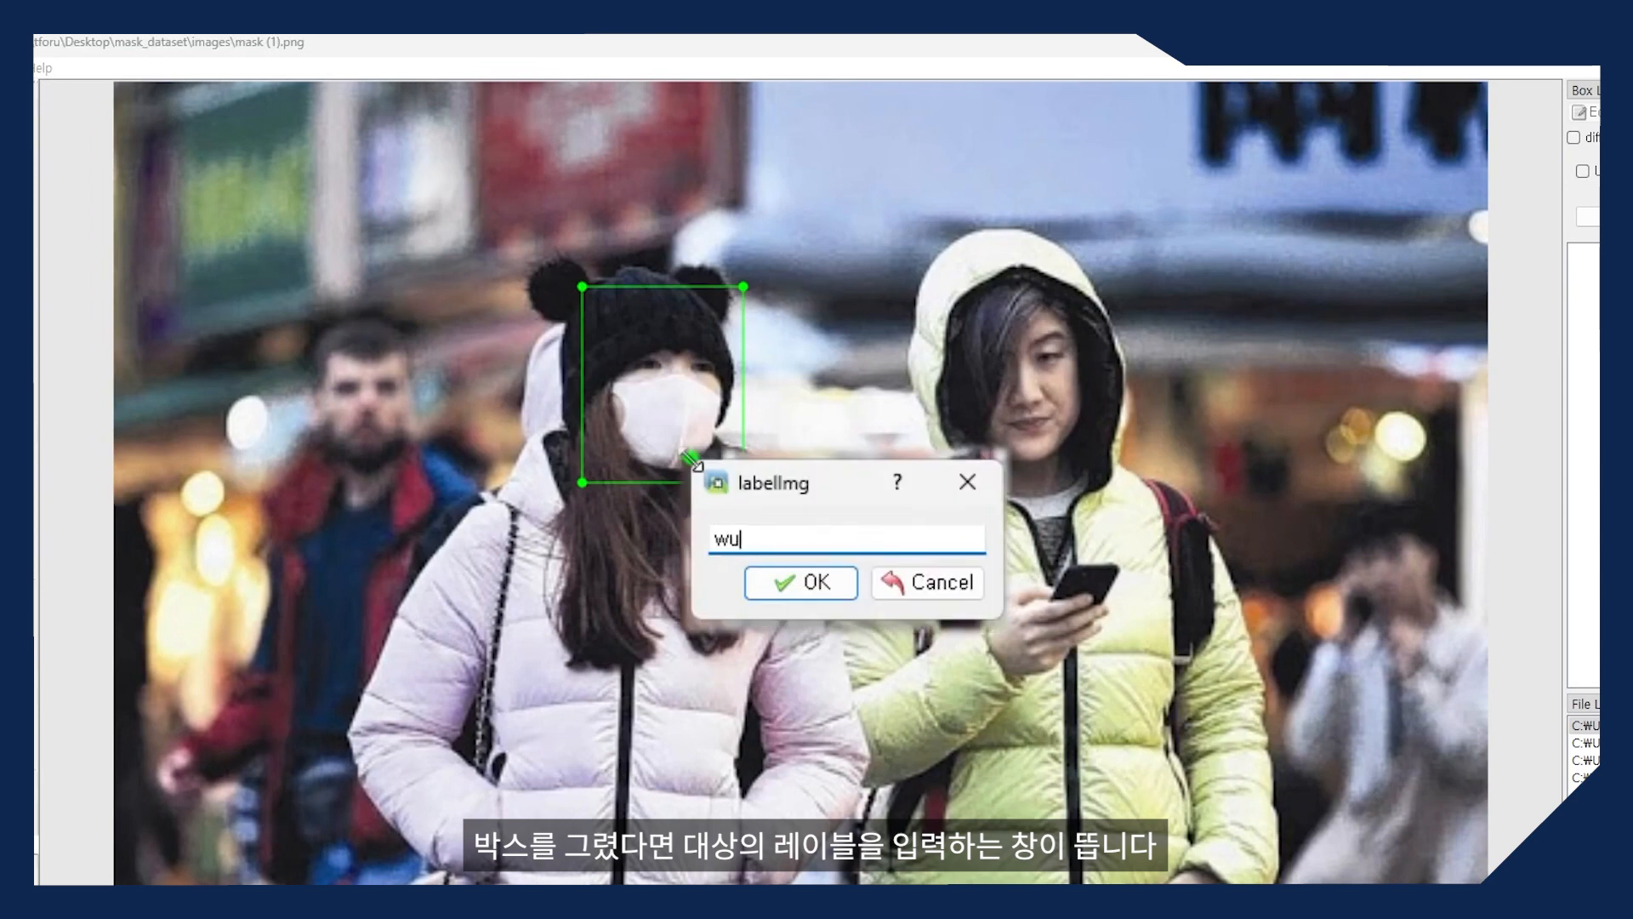
pyautogui.write('ith_mask')
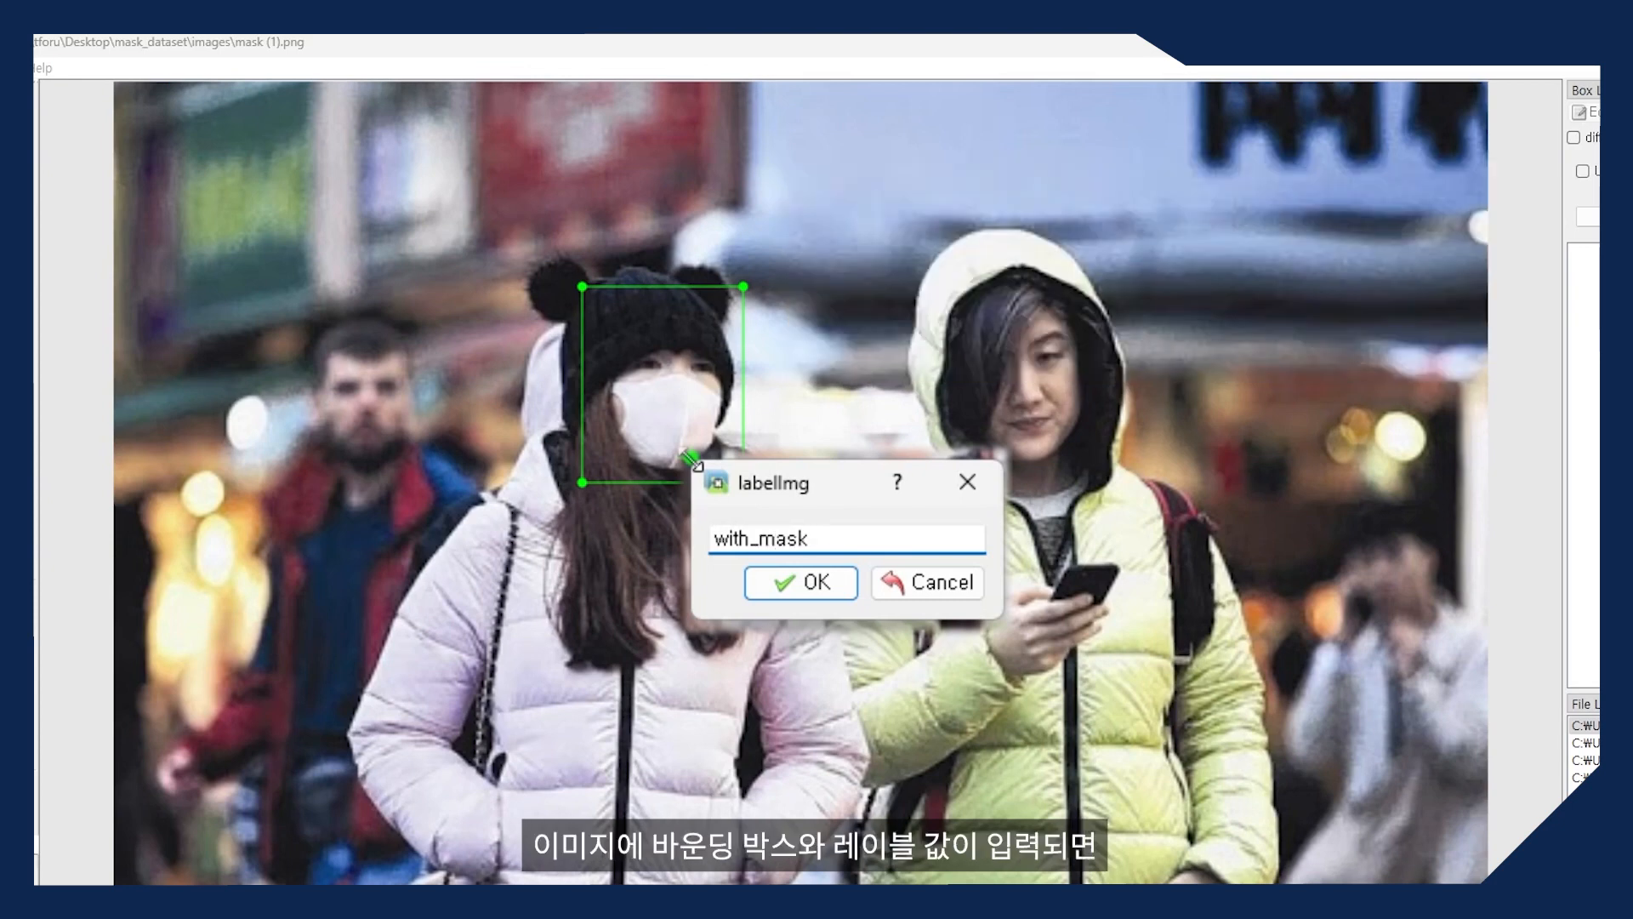
pyautogui.click(808, 564)
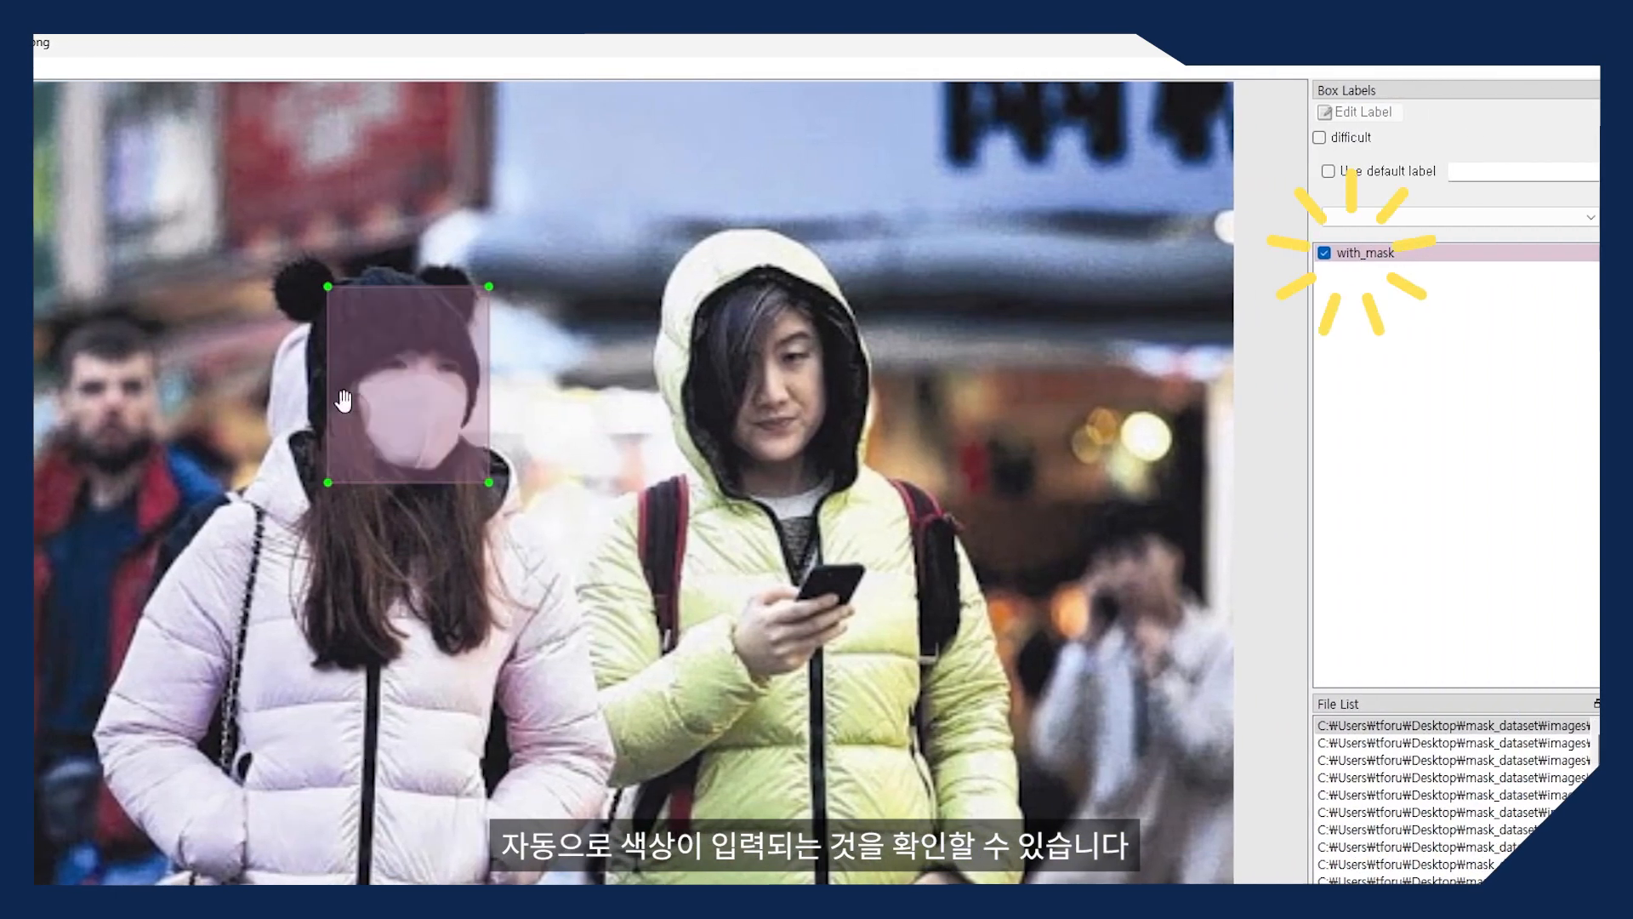
# - Box the face of the person in the yellow jacket and label it without_mask
pyautogui.click(56, 478)
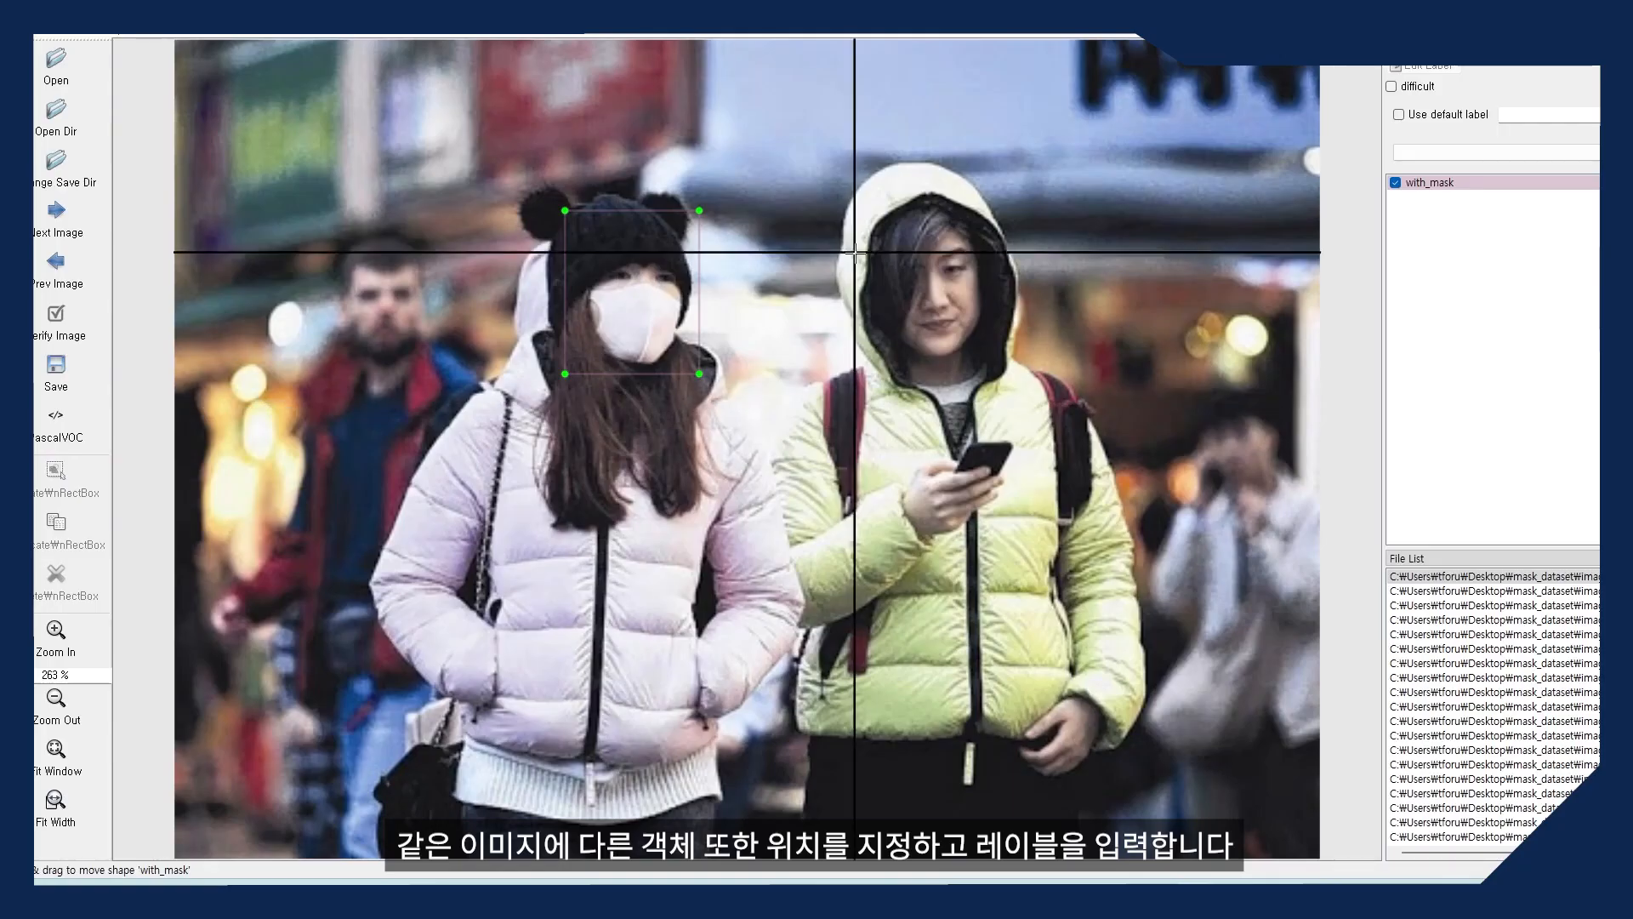
pyautogui.moveTo(865, 199); pyautogui.dragTo(992, 367)
pyautogui.write('w')
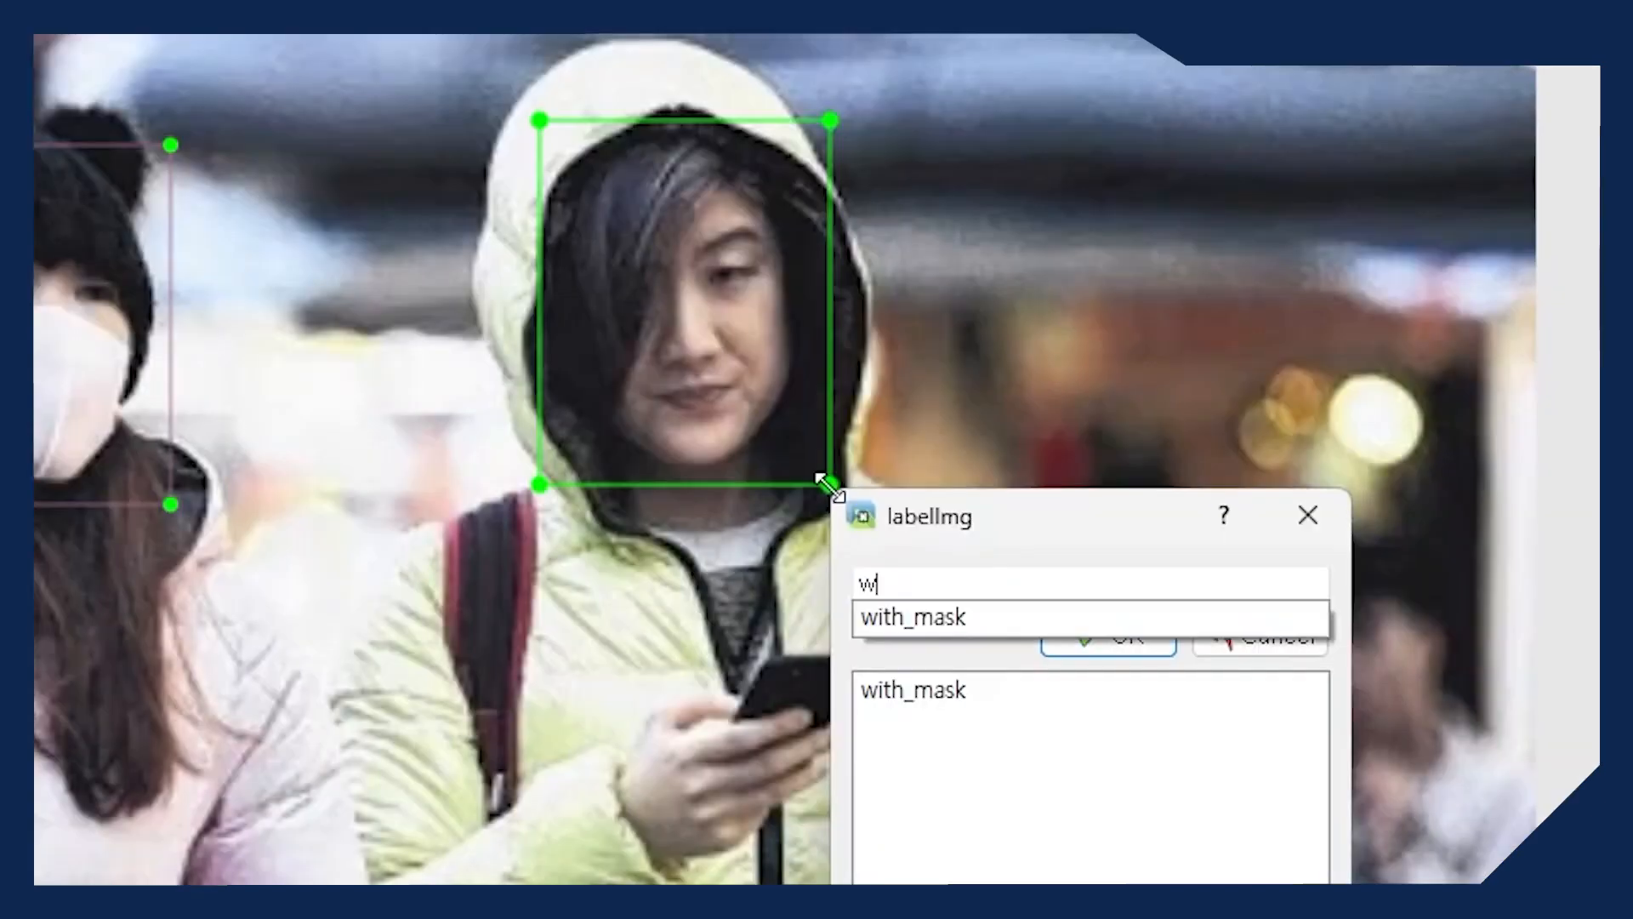
pyautogui.write('ithout_mask')
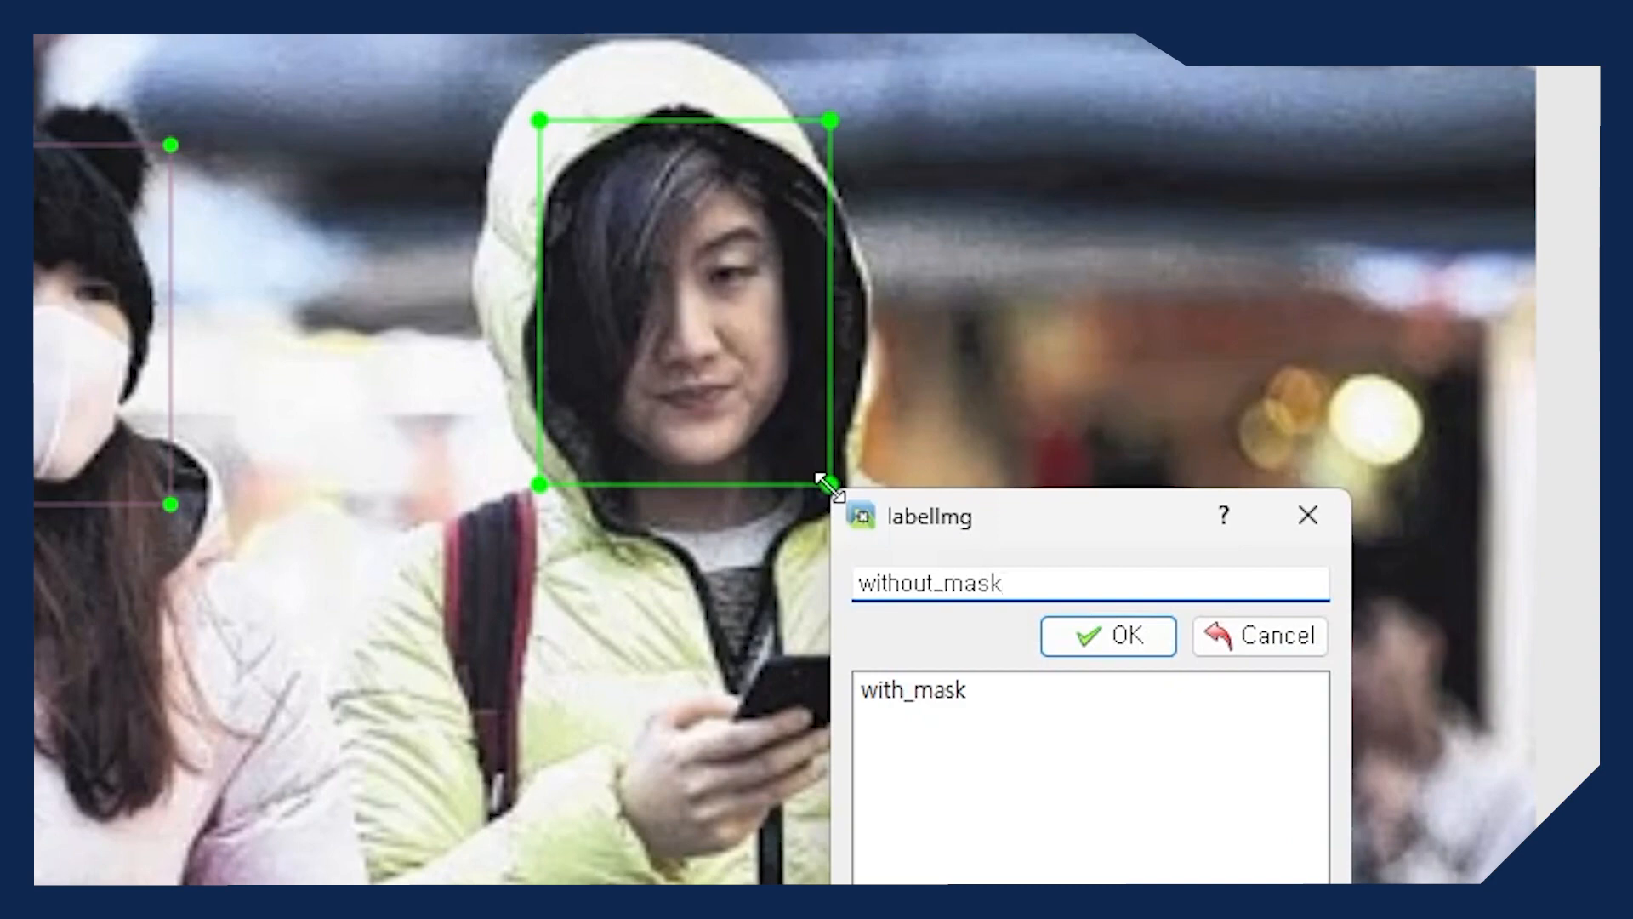
pyautogui.click(1079, 635)
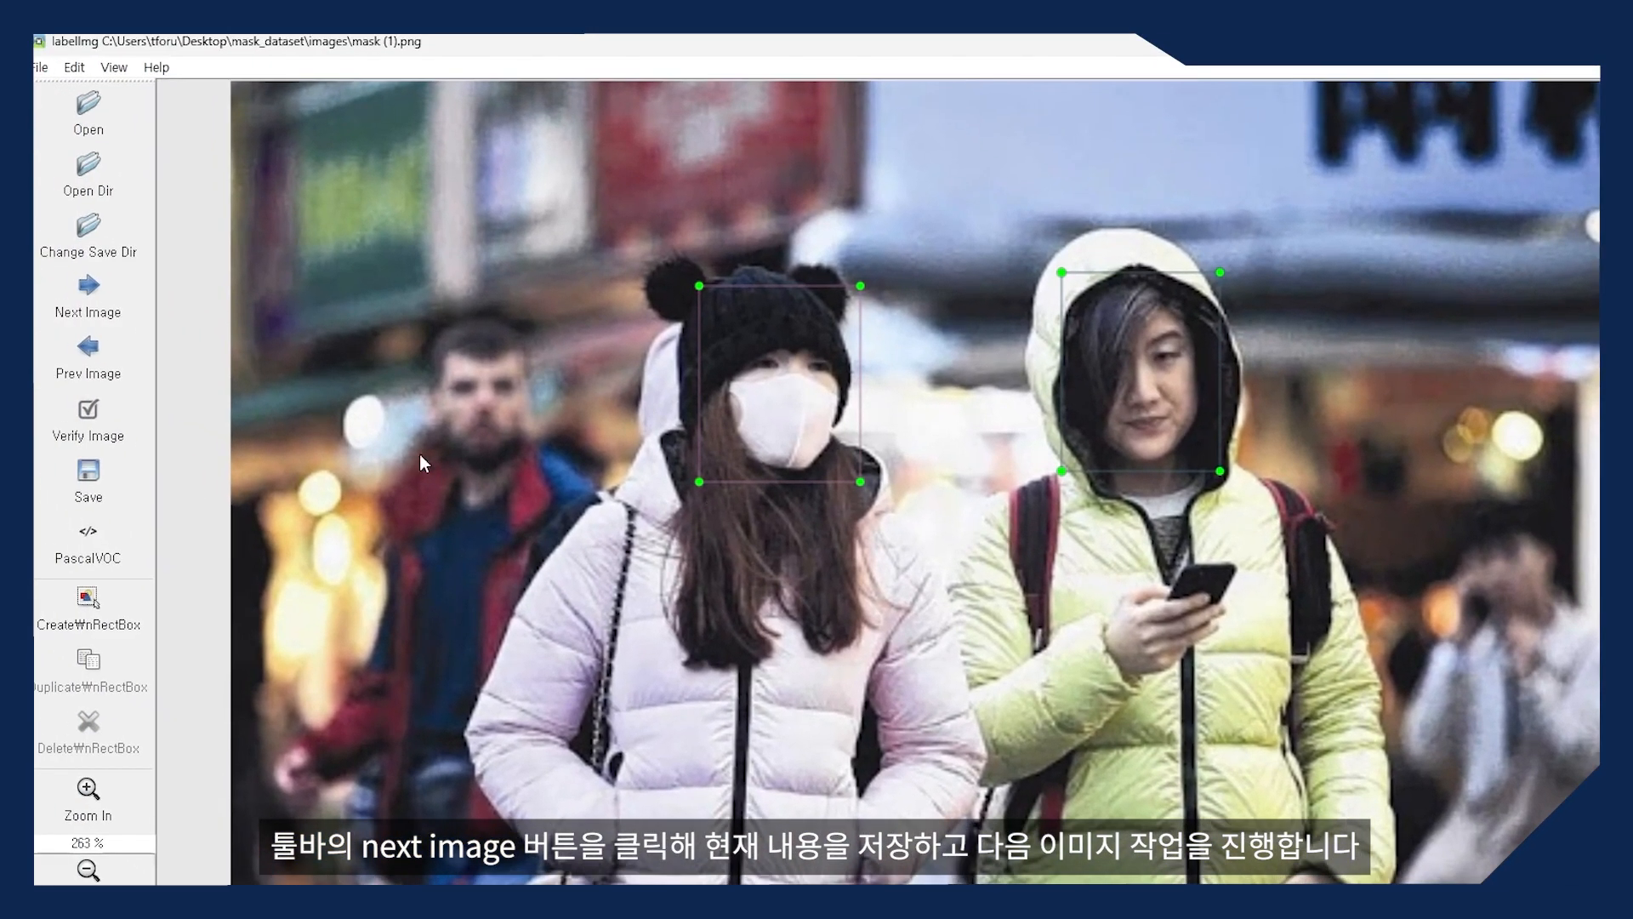
# - Go to the second image and box its main faces, labelling masked ones with_mask and the bare-faced man without_mask
pyautogui.click(122, 302)
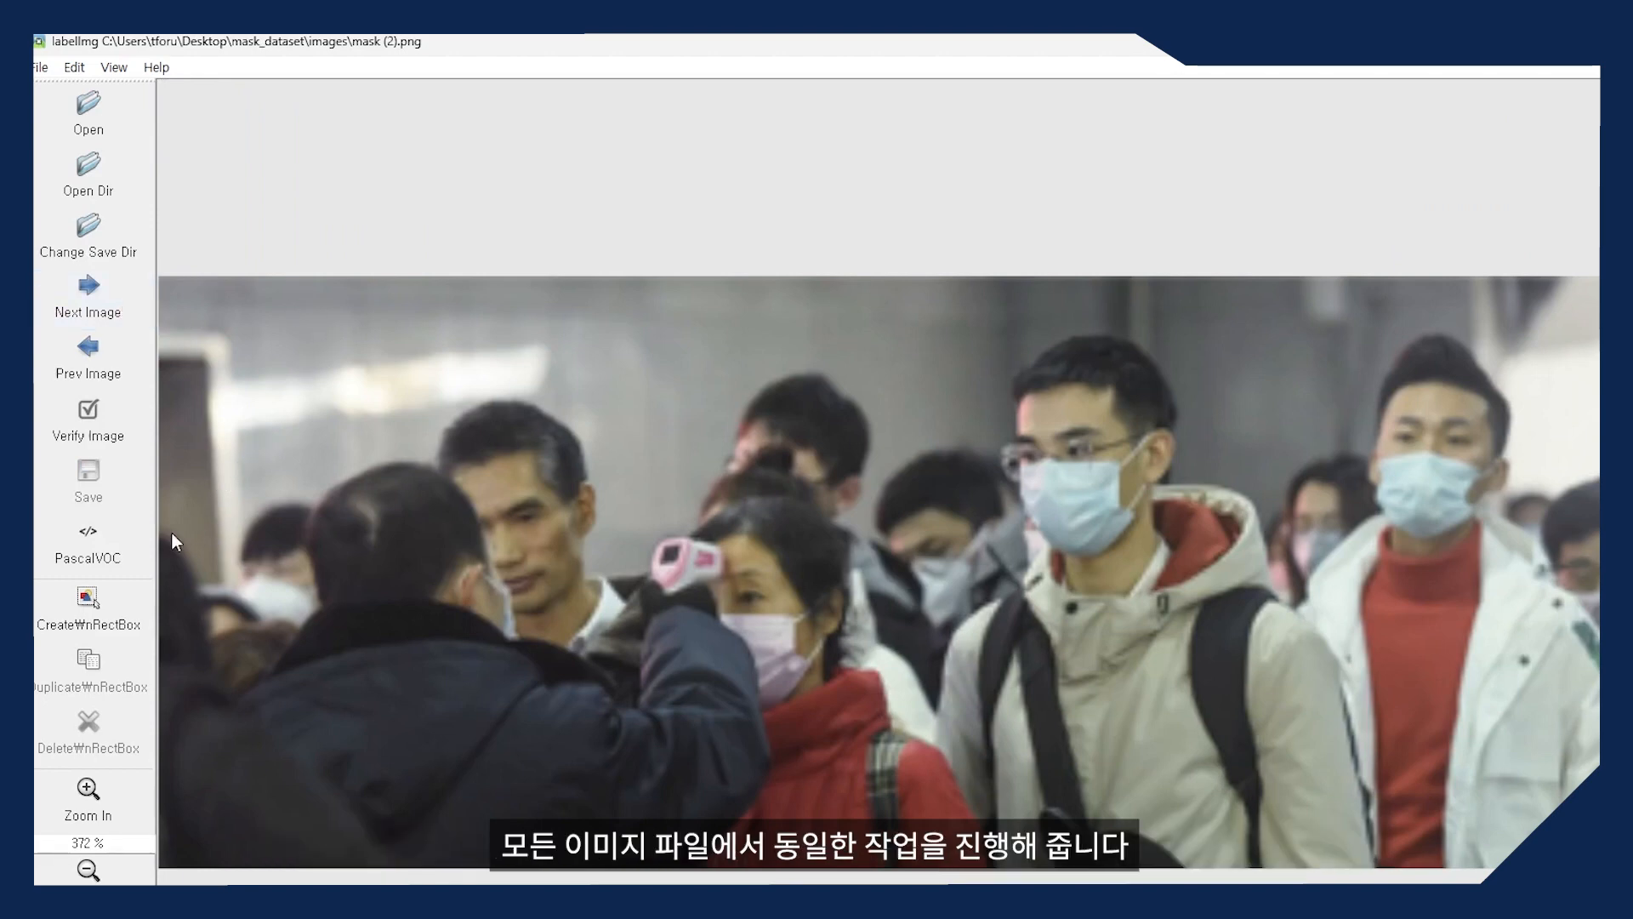
pyautogui.click(105, 603)
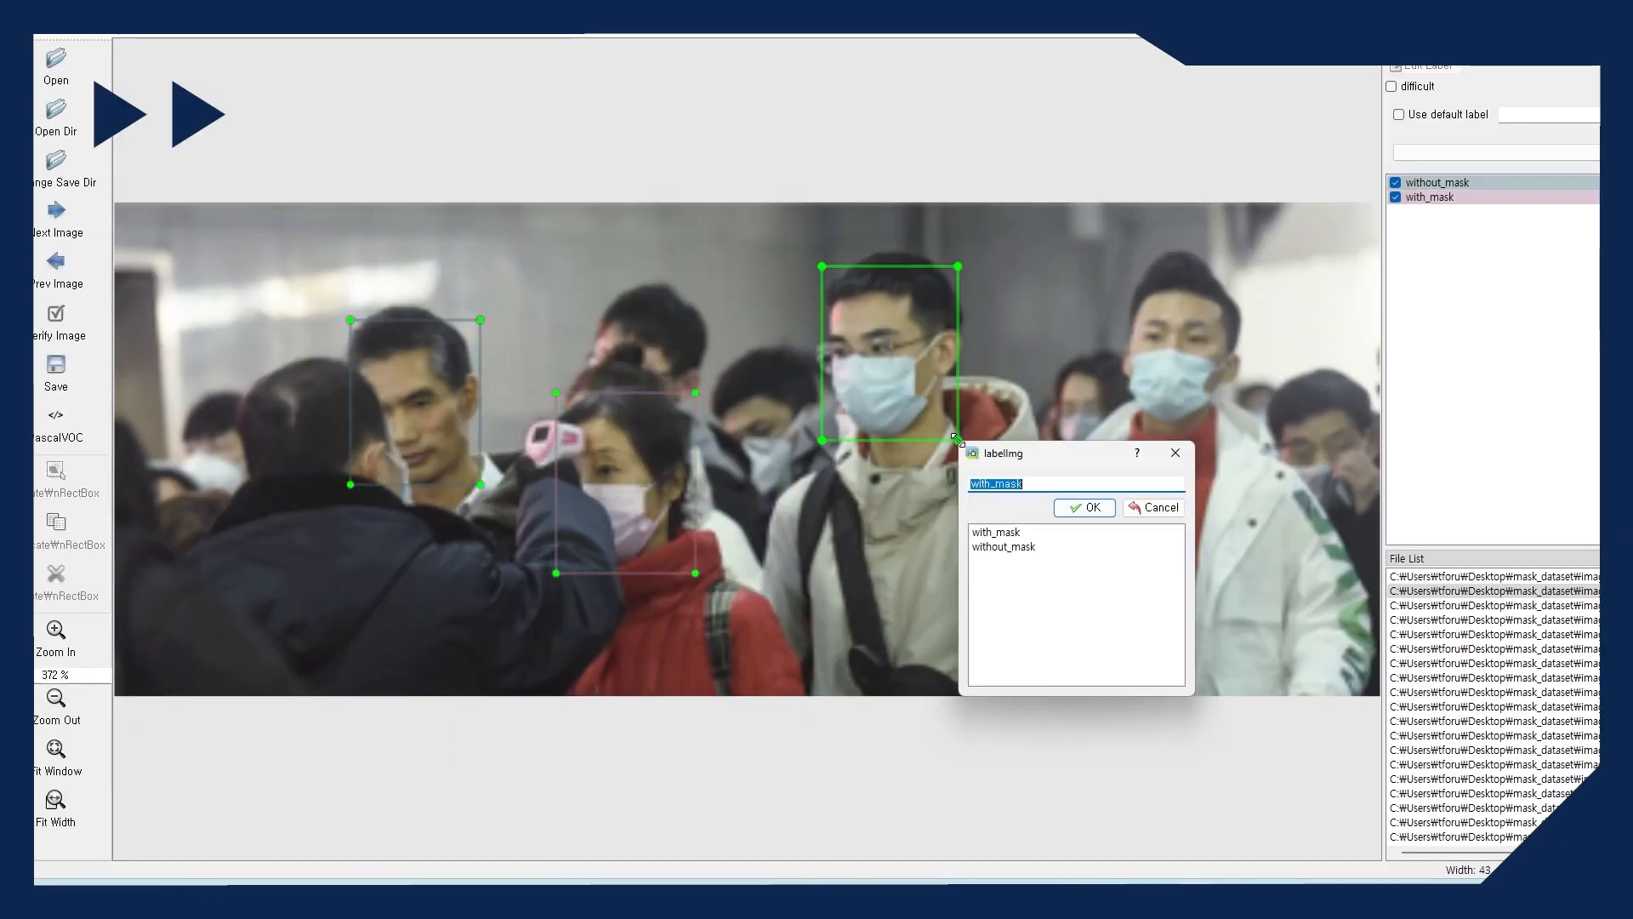
pyautogui.click(1084, 508)
# - Go through the remaining images one by one, boxing each face and assigning its mask label
pyautogui.click(56, 220)
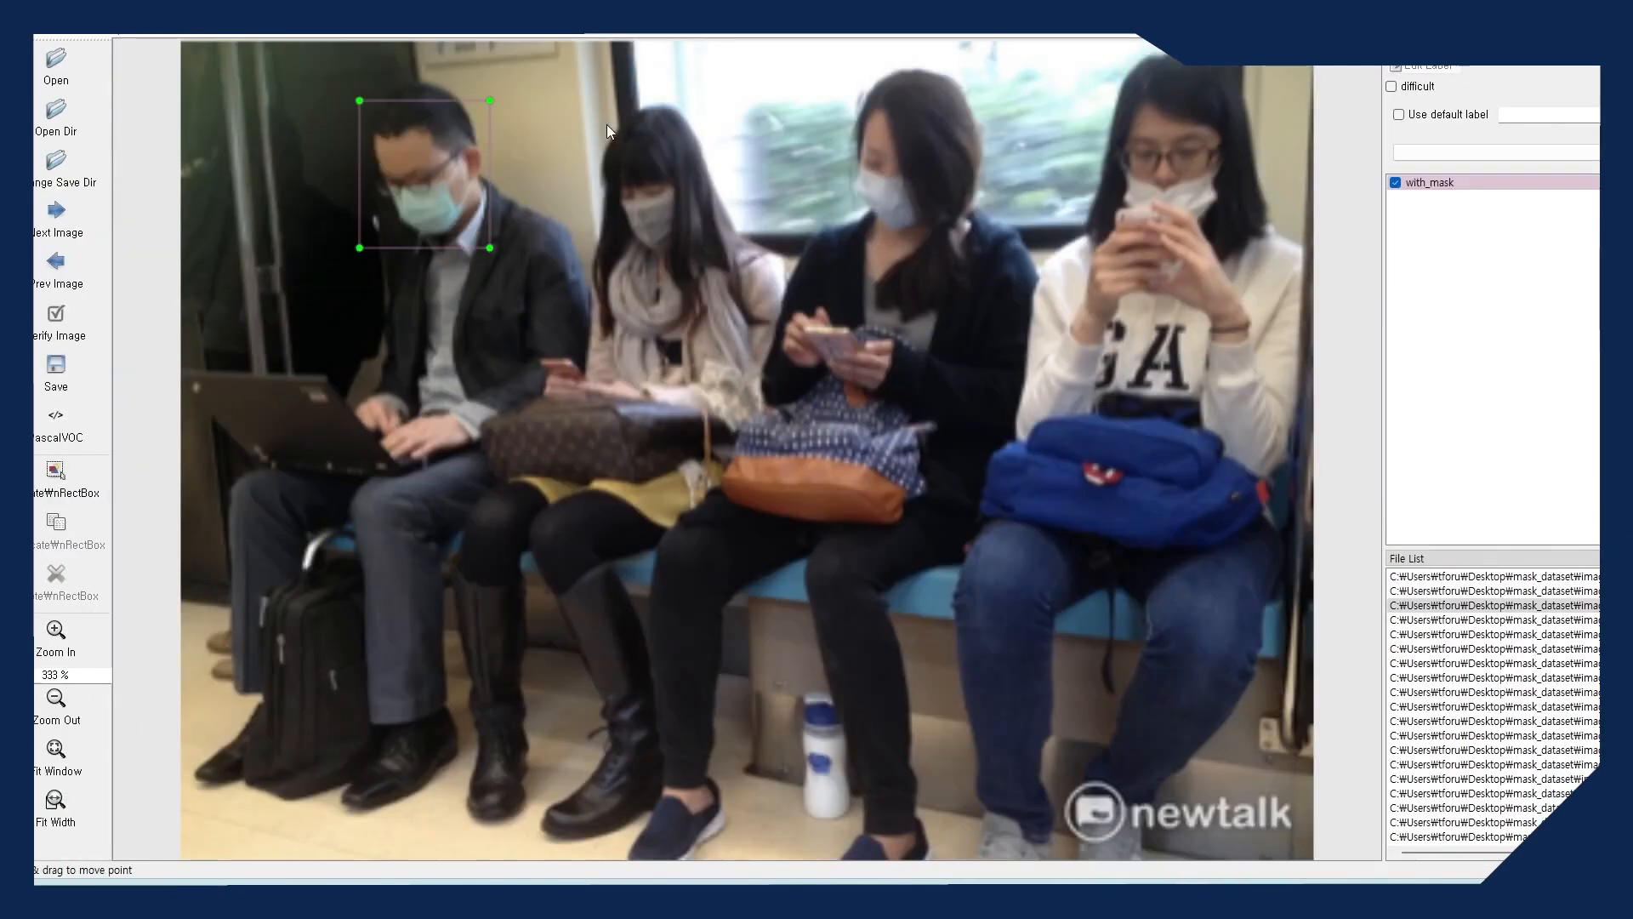
pyautogui.click(56, 219)
pyautogui.click(56, 480)
pyautogui.moveTo(462, 368); pyautogui.dragTo(678, 569)
pyautogui.click(802, 637)
pyautogui.click(56, 220)
pyautogui.click(56, 480)
pyautogui.moveTo(1222, 218); pyautogui.dragTo(1301, 331)
pyautogui.click(1428, 398)
pyautogui.click(56, 219)
pyautogui.moveTo(597, 80); pyautogui.dragTo(880, 408)
pyautogui.click(1006, 475)
pyautogui.click(56, 219)
pyautogui.click(56, 481)
pyautogui.moveTo(606, 132); pyautogui.dragTo(907, 528)
pyautogui.click(1032, 595)
pyautogui.click(57, 219)
pyautogui.moveTo(485, 238); pyautogui.dragTo(576, 340)
pyautogui.click(704, 412)
pyautogui.click(56, 219)
pyautogui.moveTo(522, 73); pyautogui.dragTo(565, 244)
pyautogui.click(56, 220)
pyautogui.moveTo(500, 76); pyautogui.dragTo(785, 459)
pyautogui.click(926, 529)
pyautogui.click(56, 220)
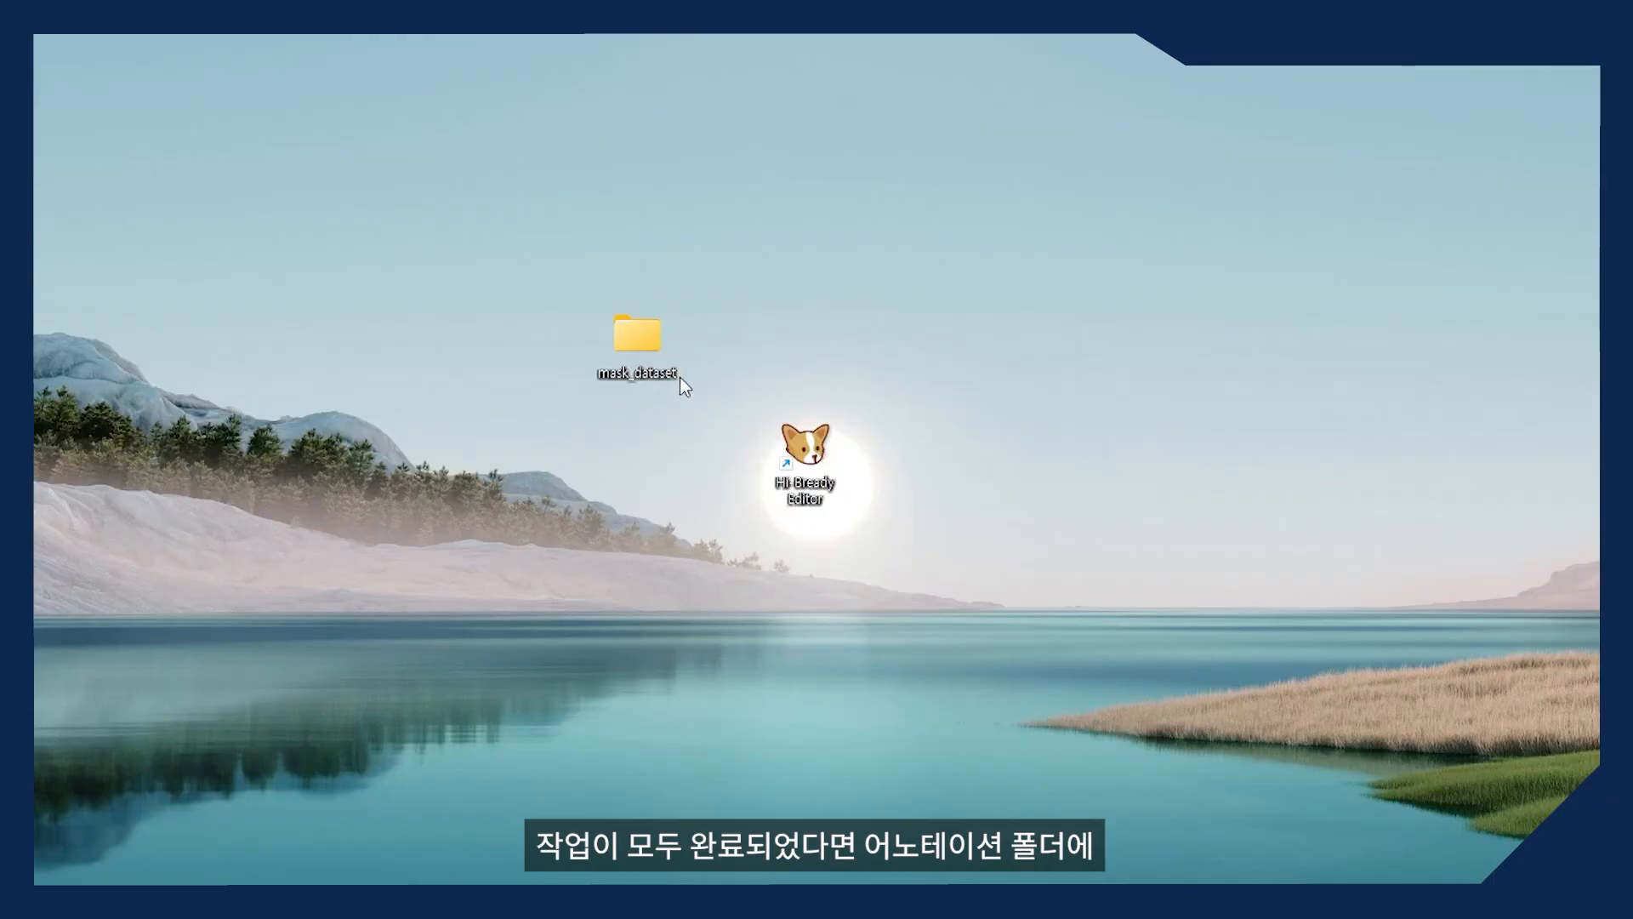
# - Check the saved XML files in mask_dataset's annotations folder and open mask (4) to view its contents
pyautogui.doubleClick(636, 374)
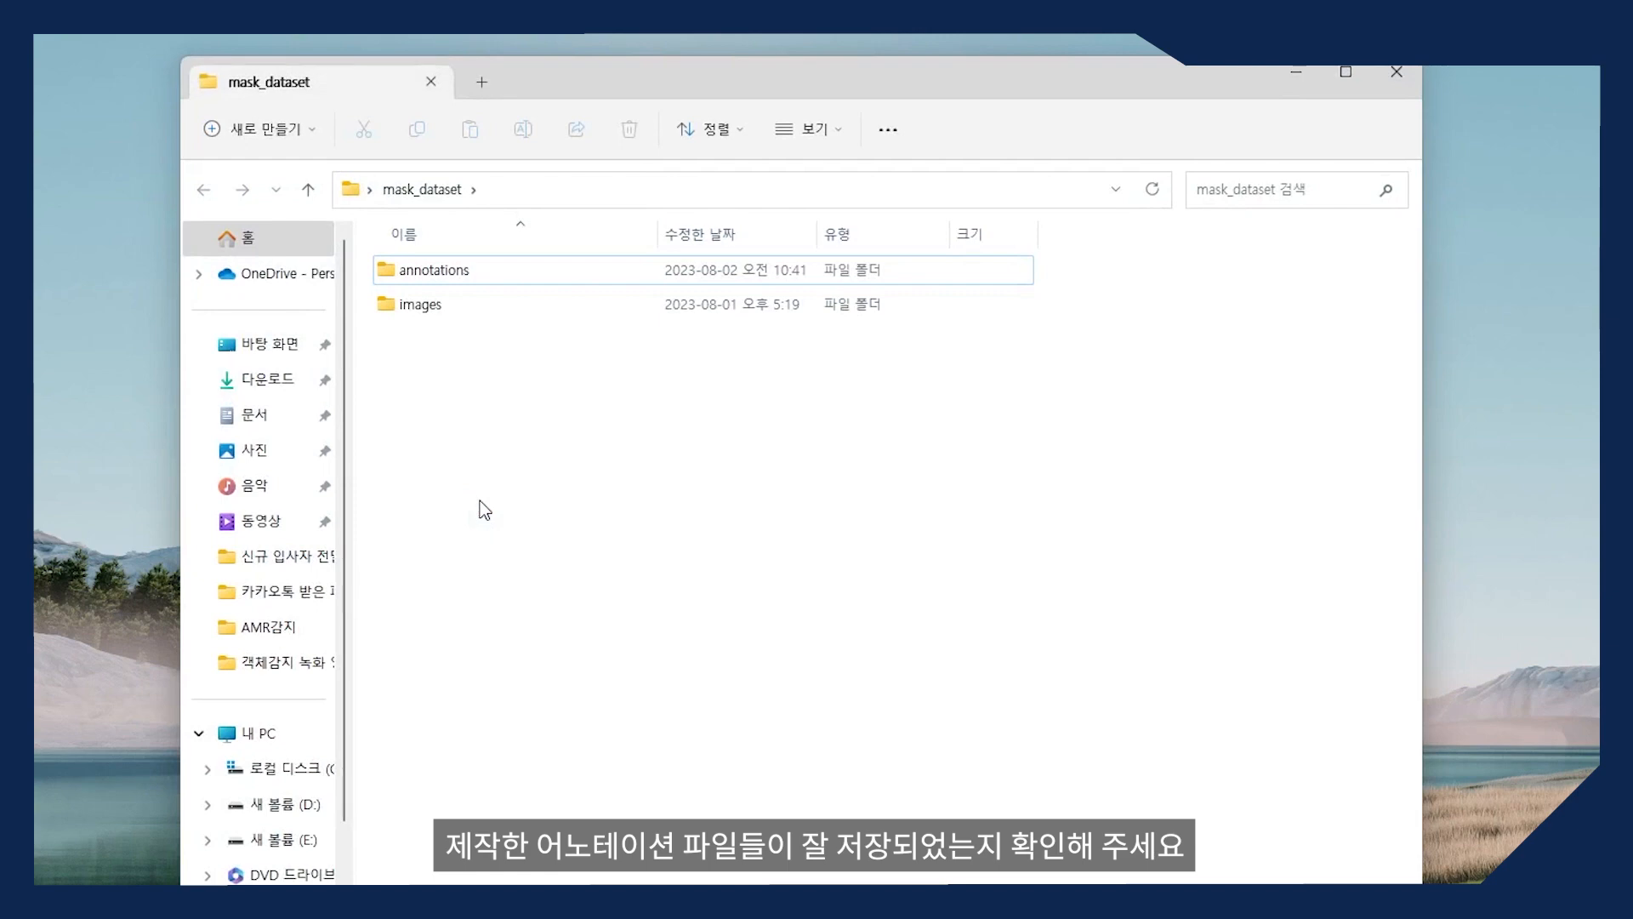
pyautogui.doubleClick(467, 258)
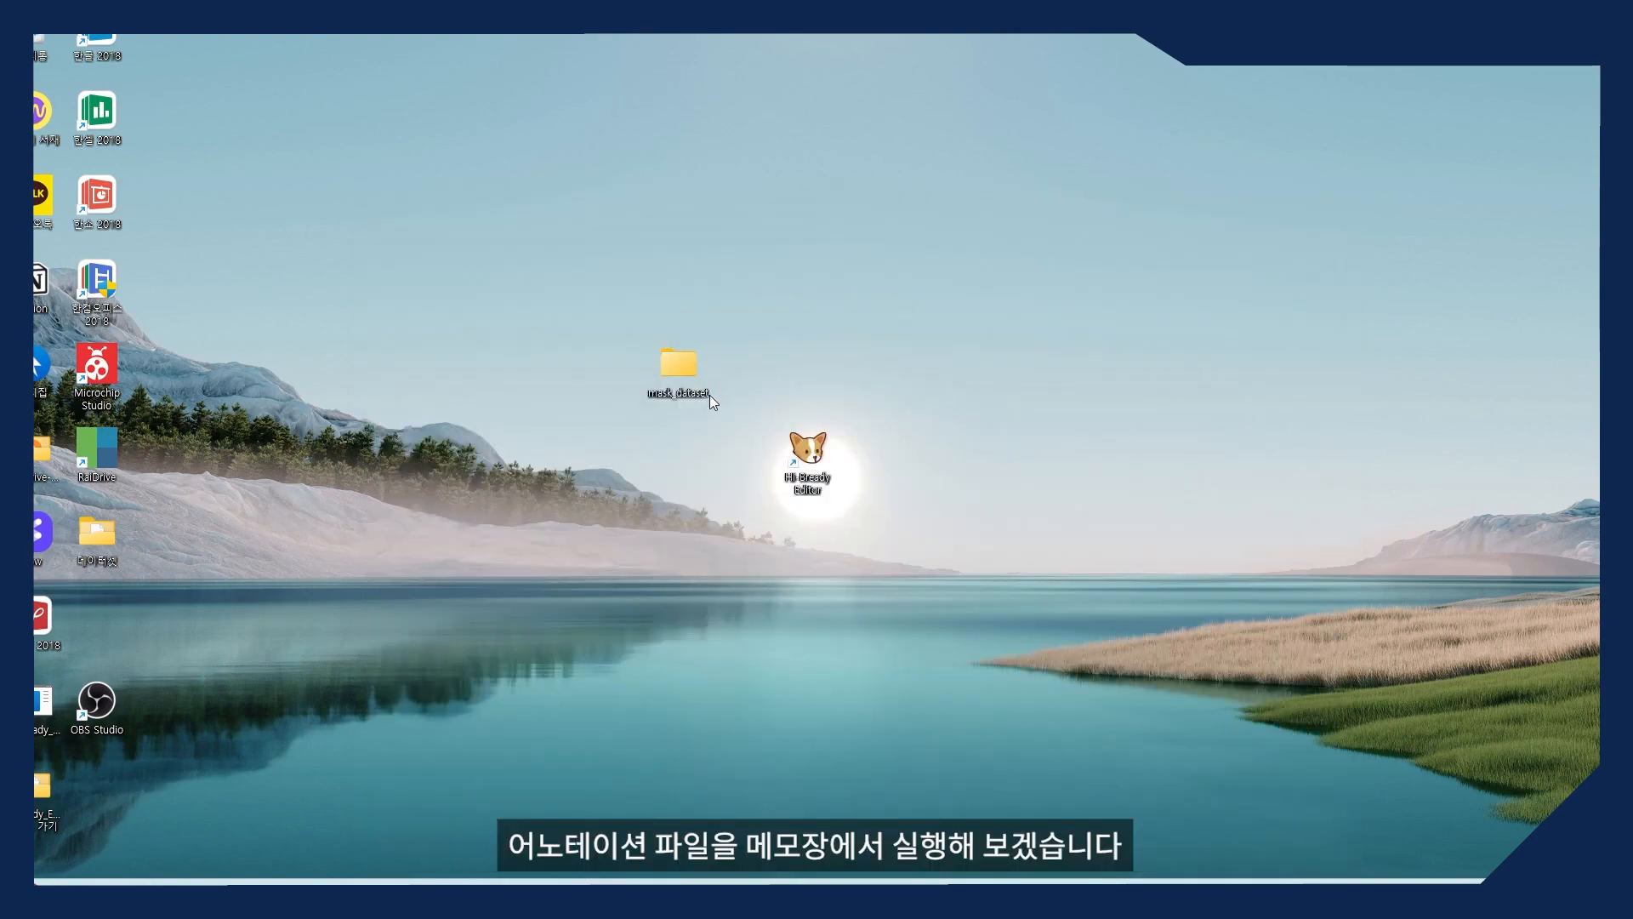
pyautogui.doubleClick(706, 391)
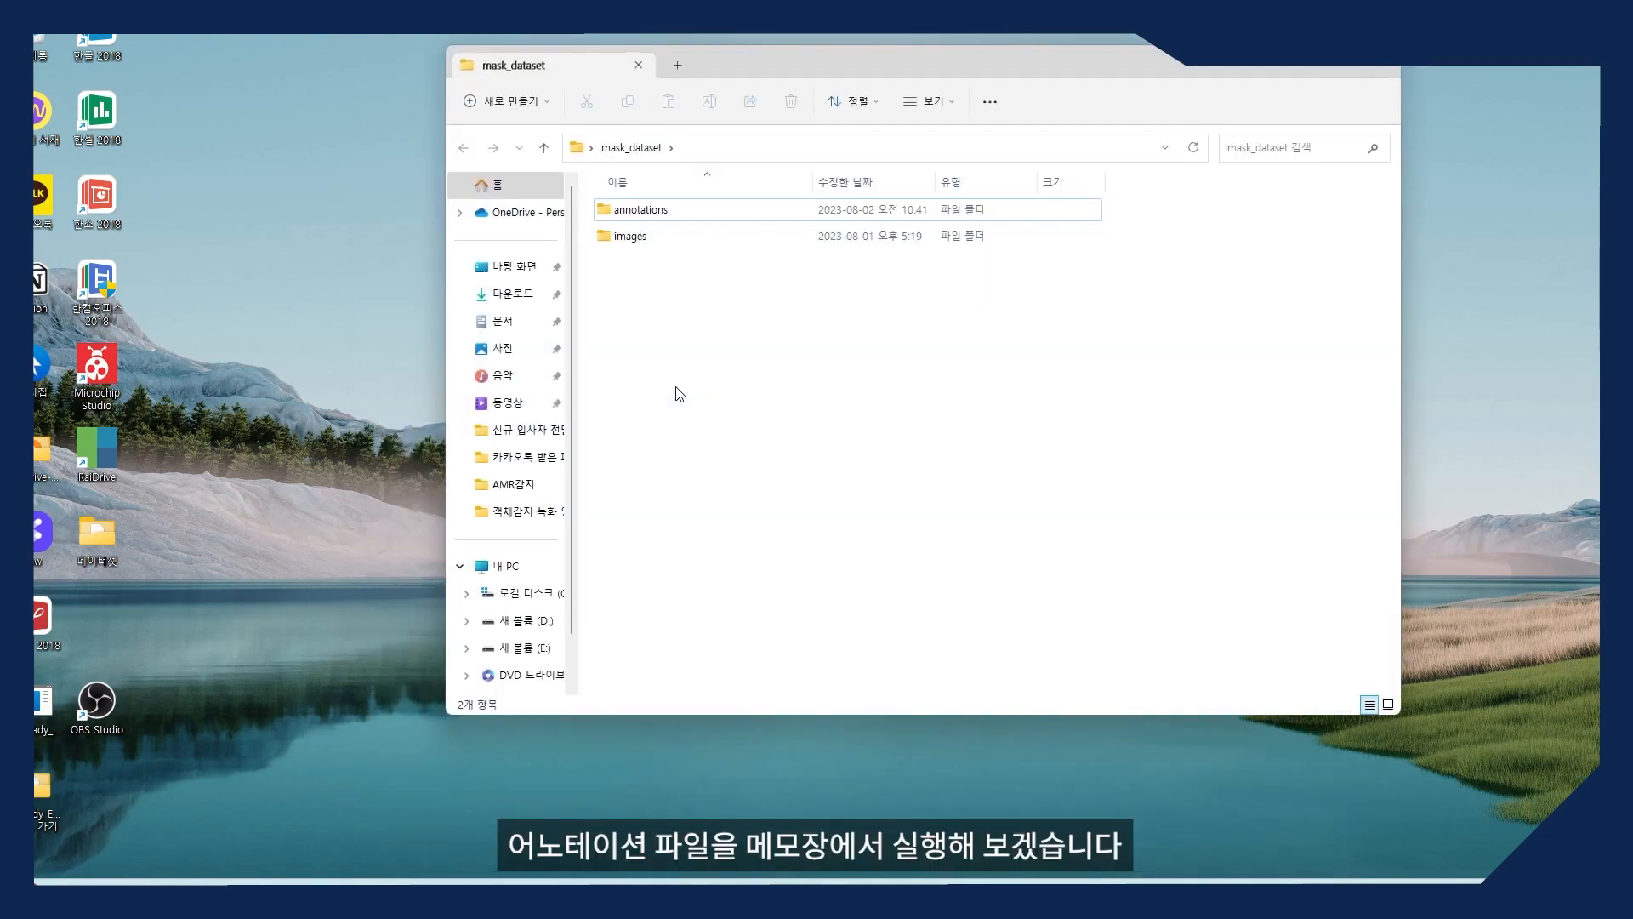
pyautogui.doubleClick(668, 208)
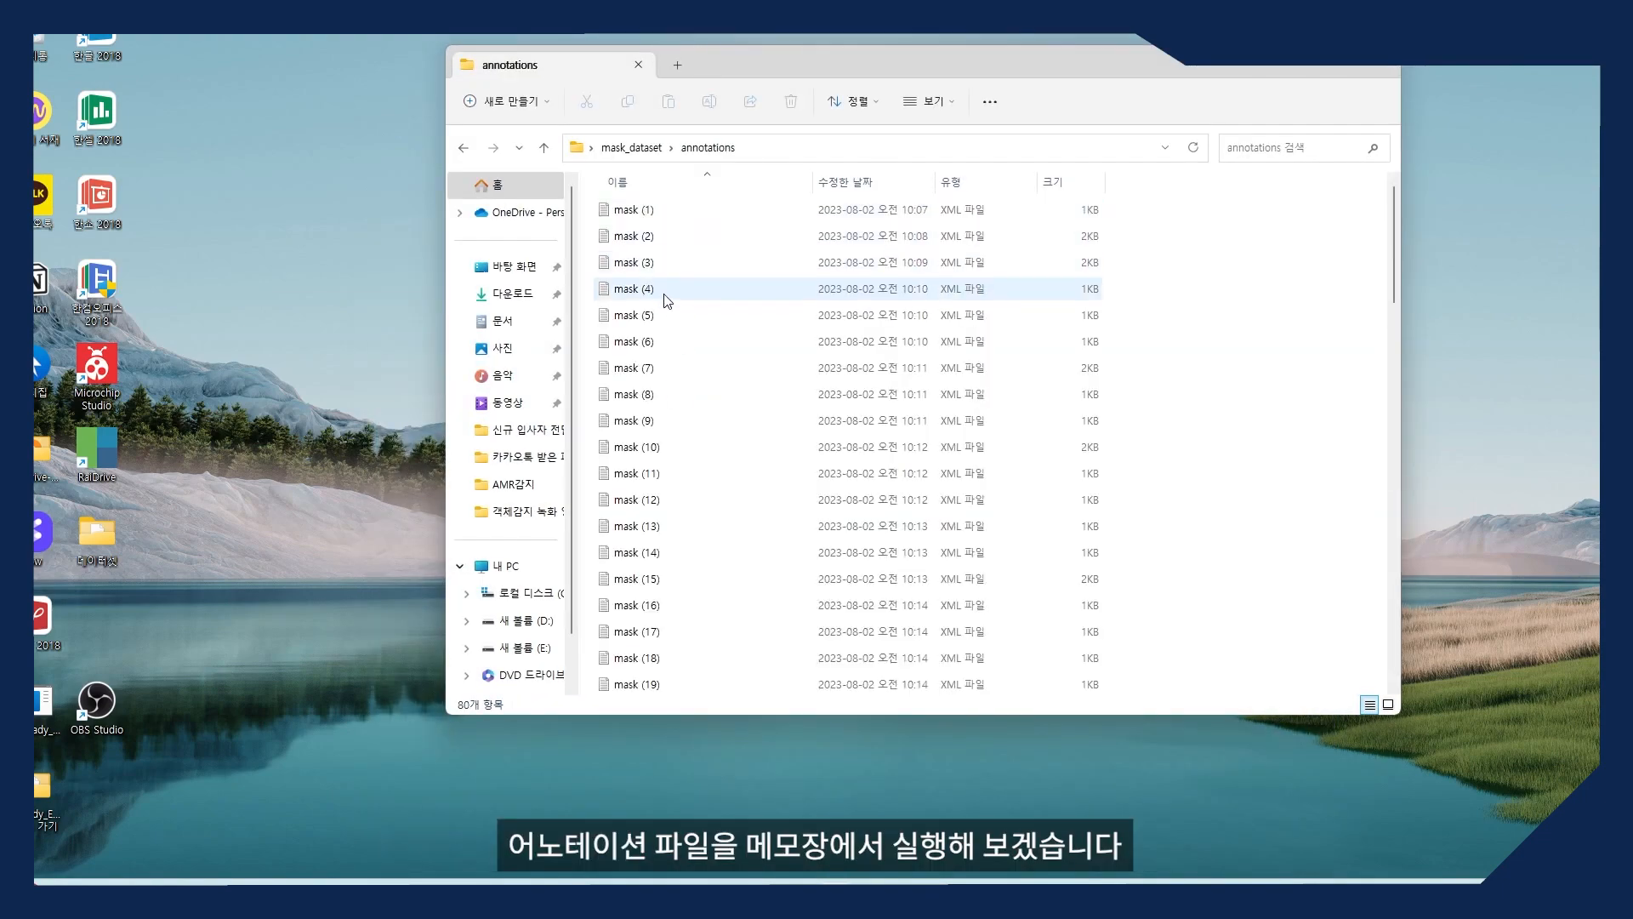
pyautogui.doubleClick(668, 296)
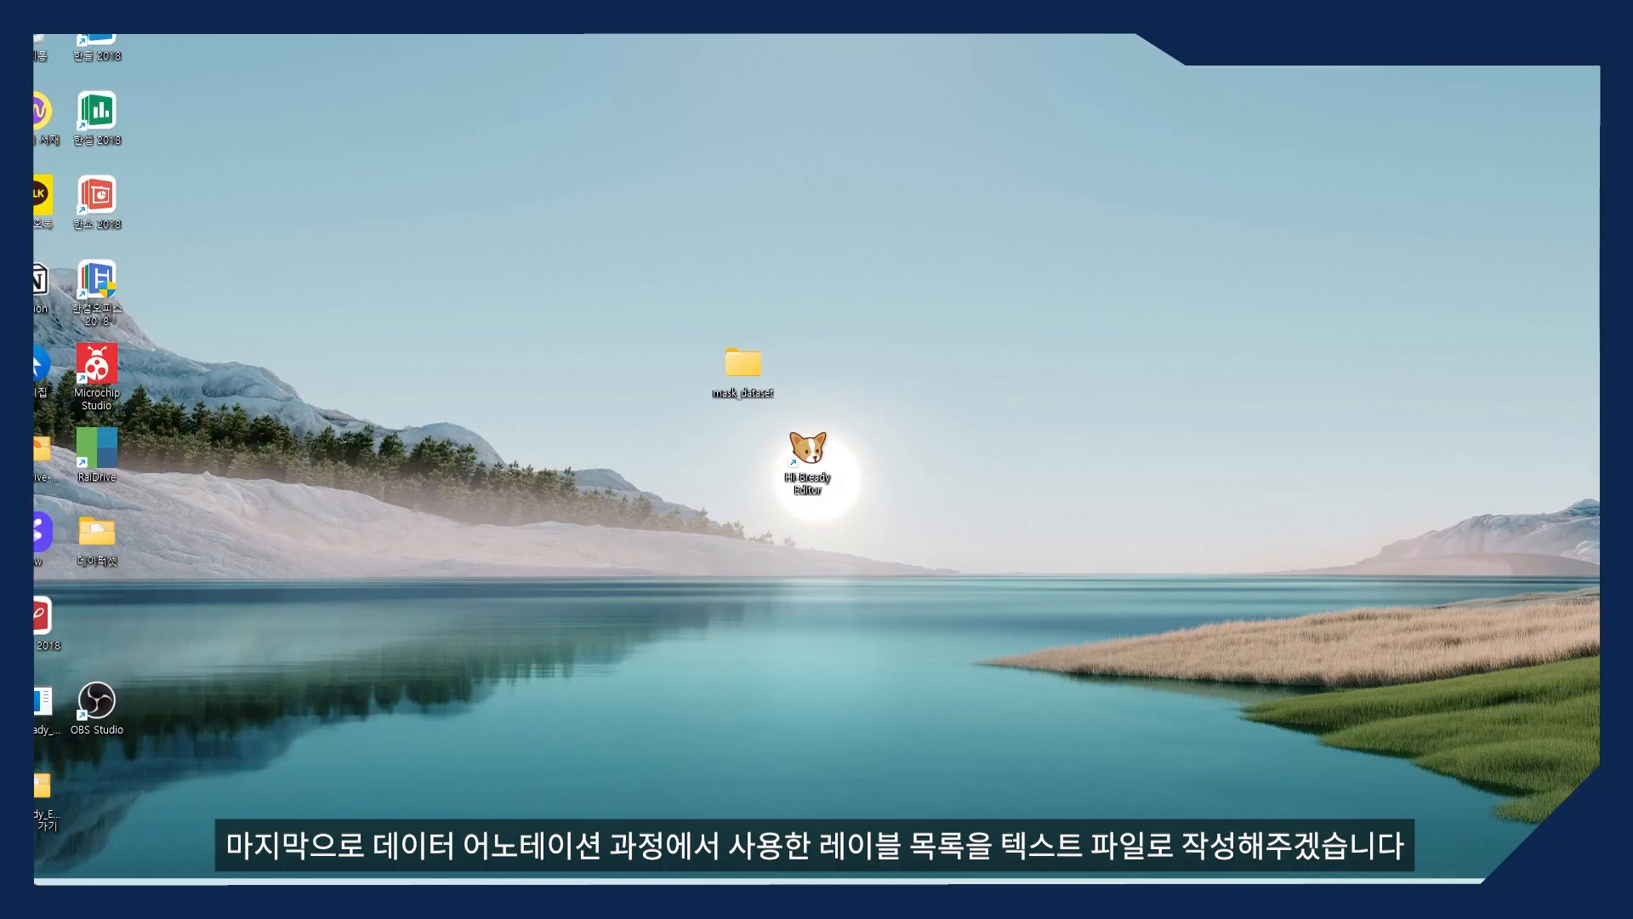
# - Open Notepad and write the two labels with_mask and without_mask on separate lines
pyautogui.press('super+s')
pyautogui.write('메')
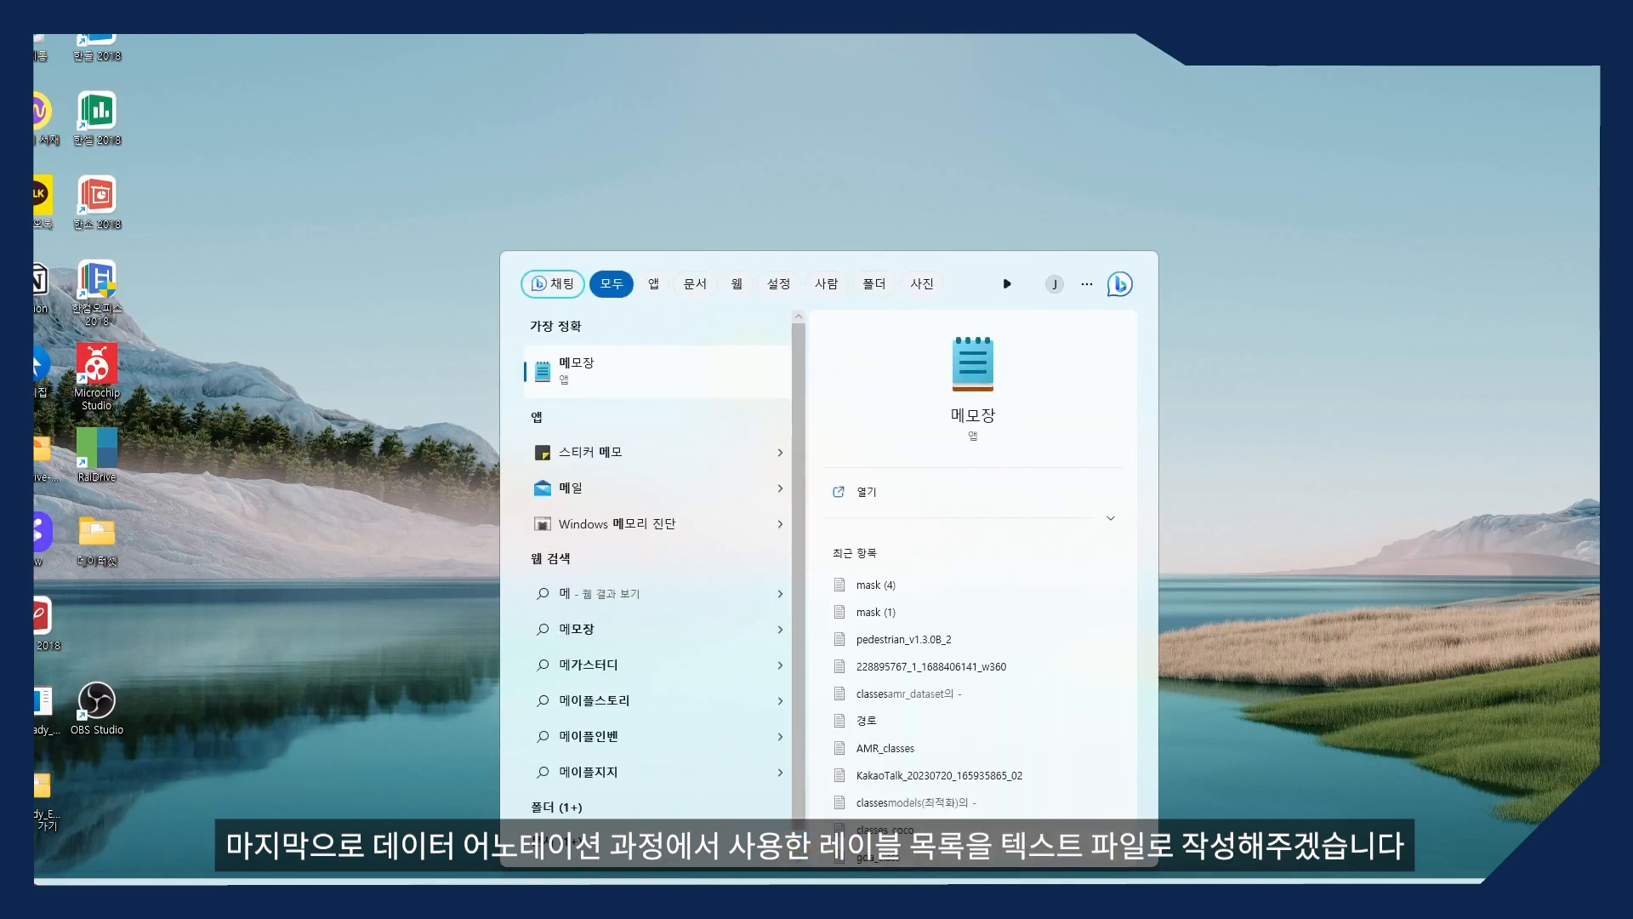
pyautogui.click(701, 376)
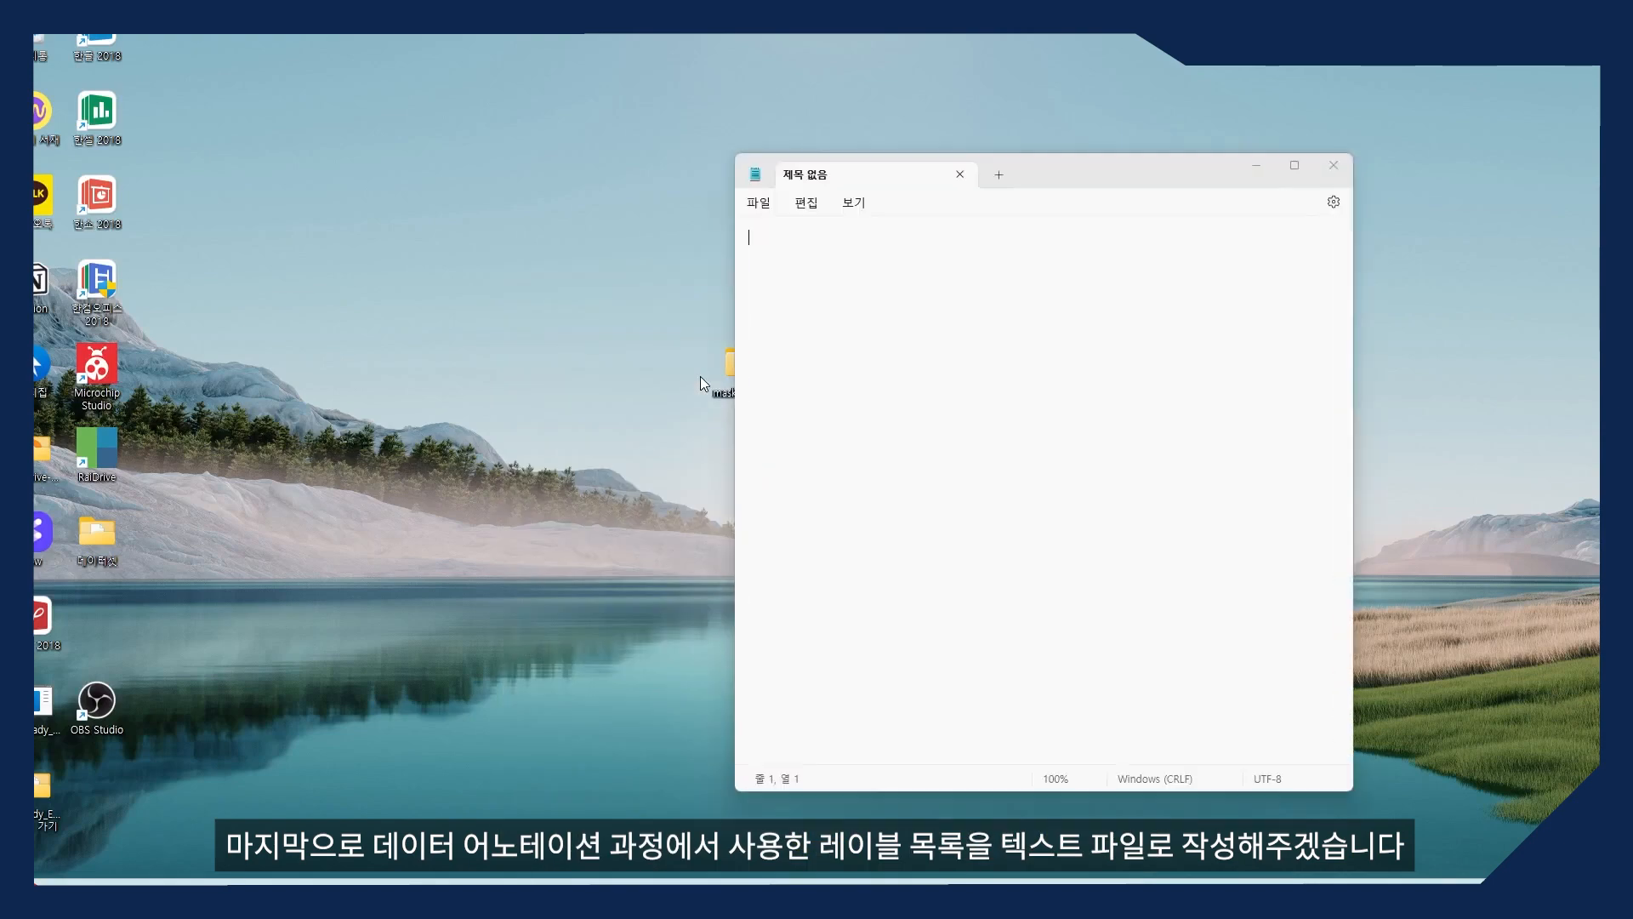
pyautogui.write('wit')
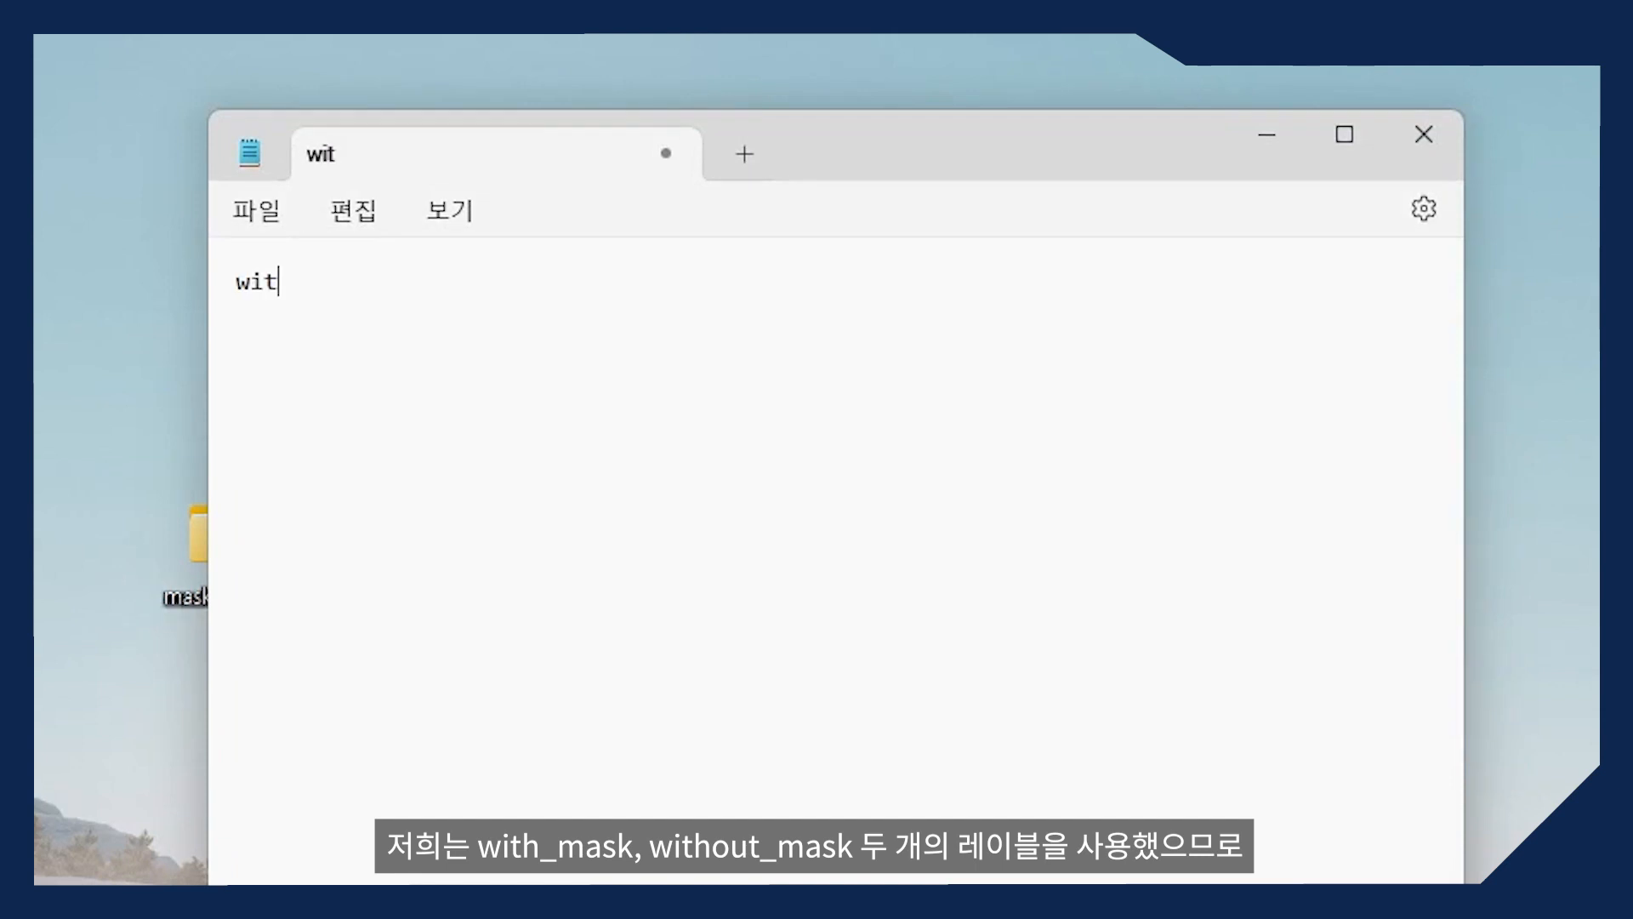
pyautogui.write('h_mask')
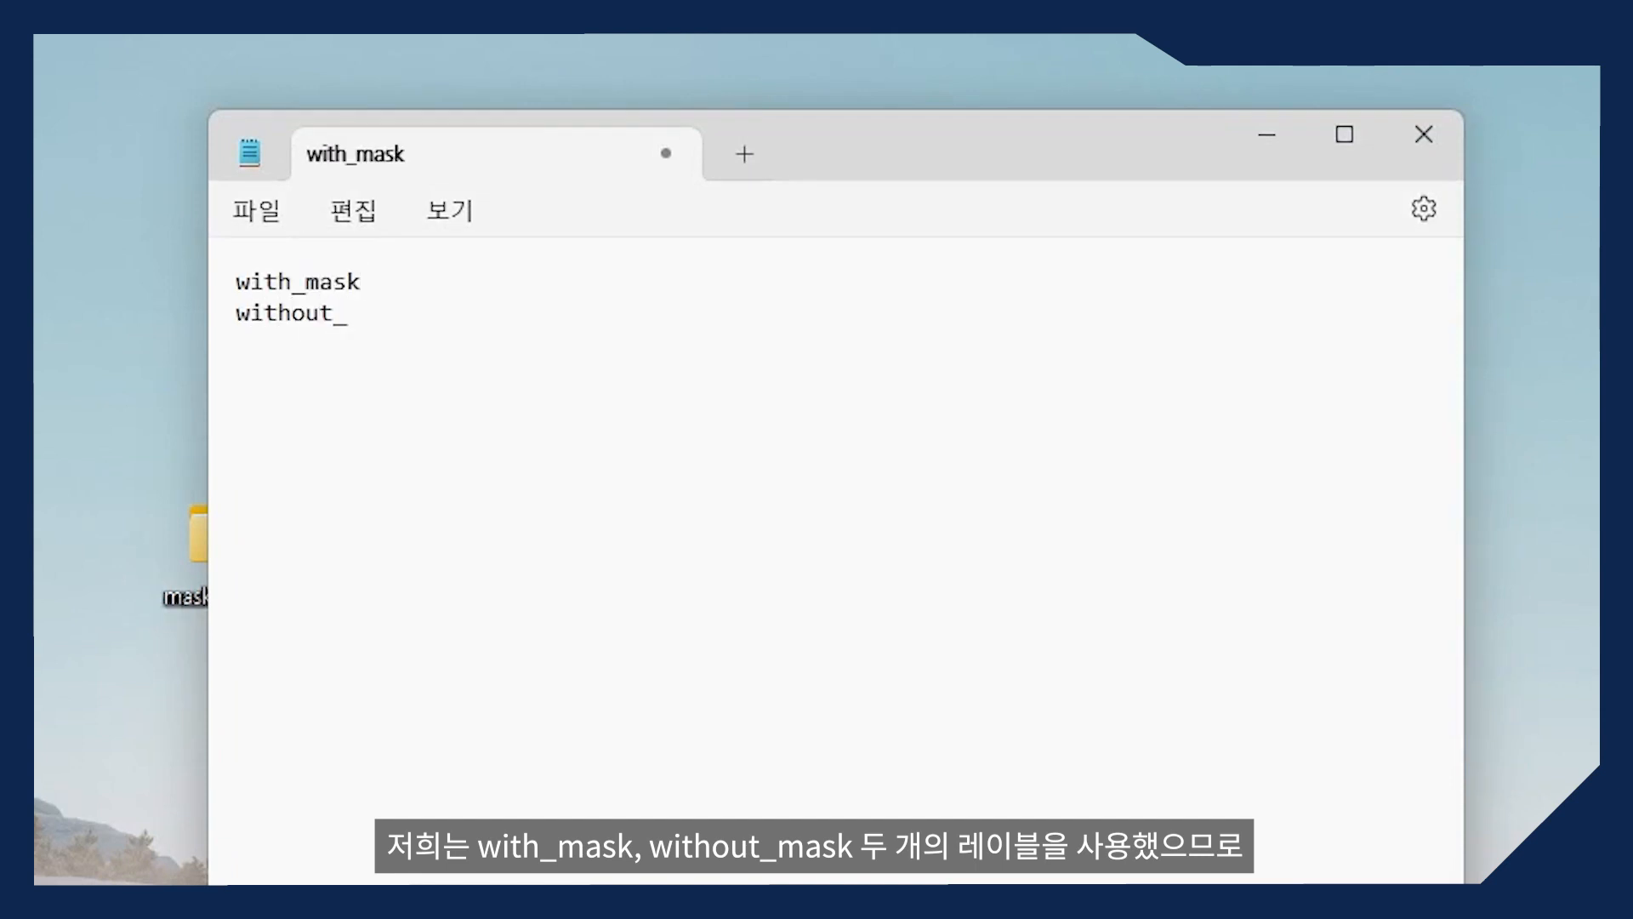
pyautogui.press('Return')
pyautogui.write('without_mask')
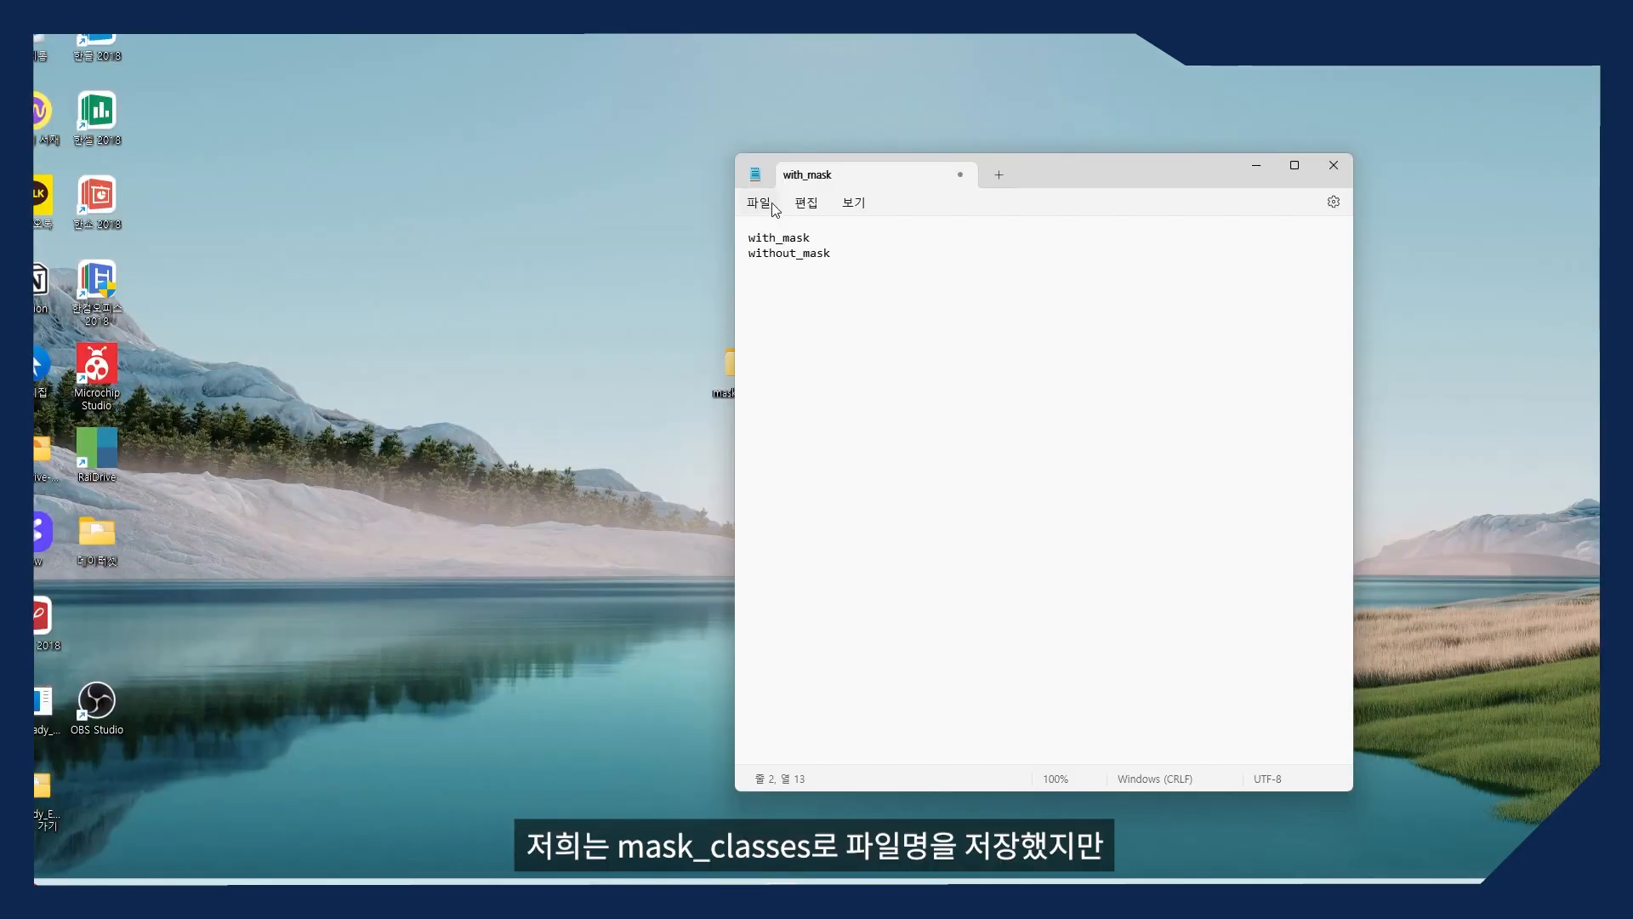
# - Save the label list as a UTF-8 text file named mask_classes in the mask_dataset folder
pyautogui.click(775, 210)
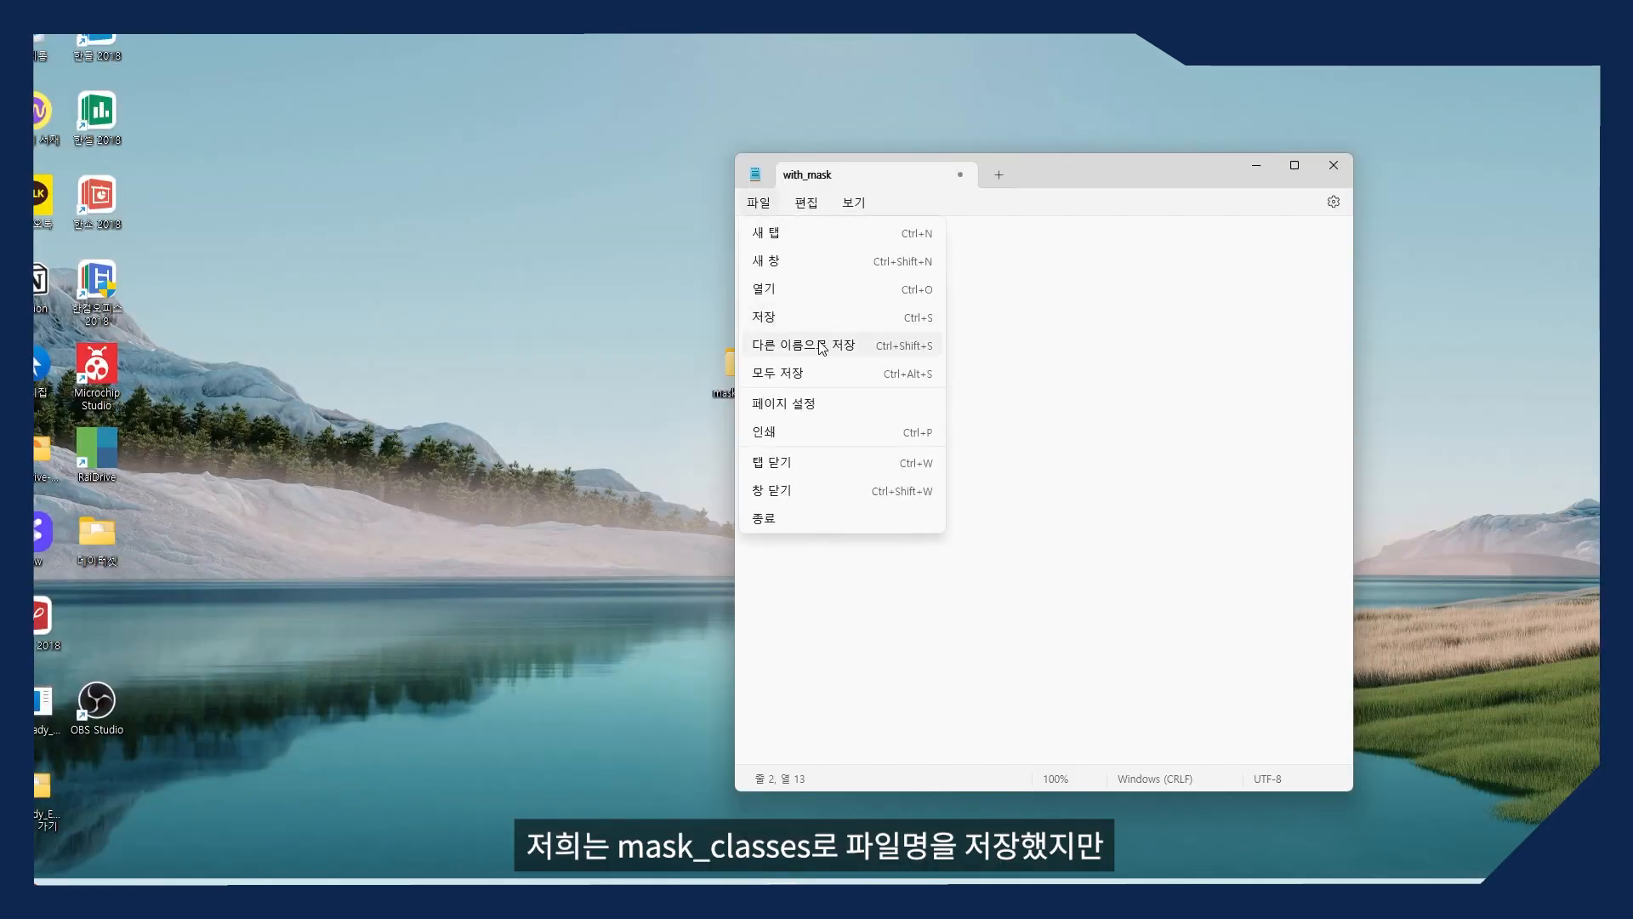
pyautogui.click(787, 340)
pyautogui.click(1032, 528)
pyautogui.write('mask')
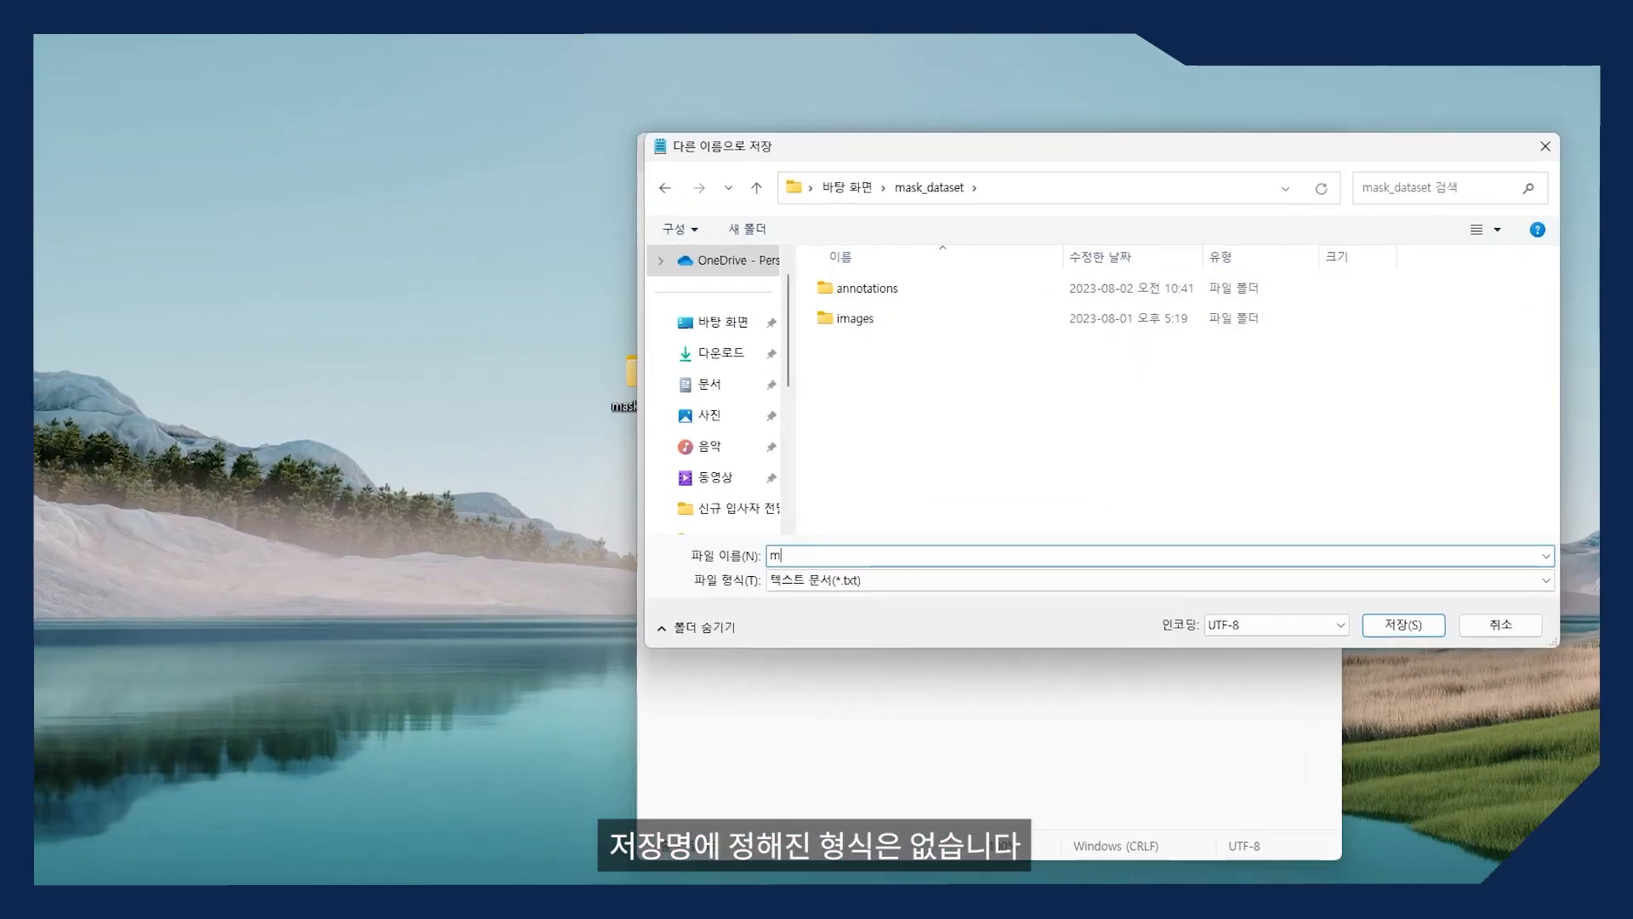
pyautogui.write('_classes')
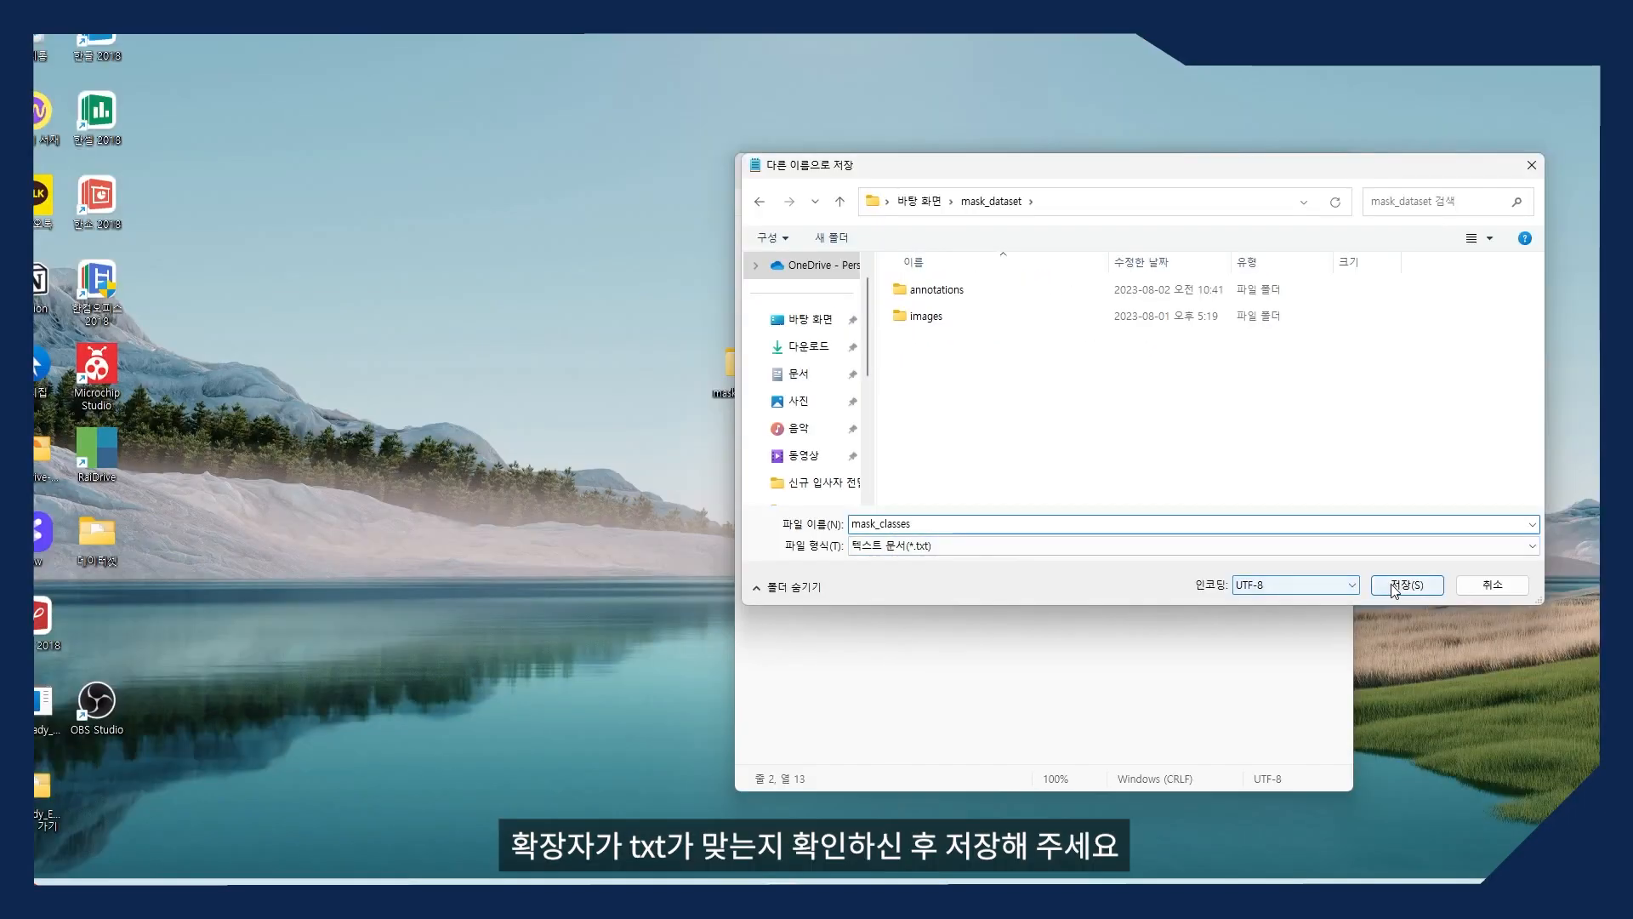
pyautogui.click(1393, 587)
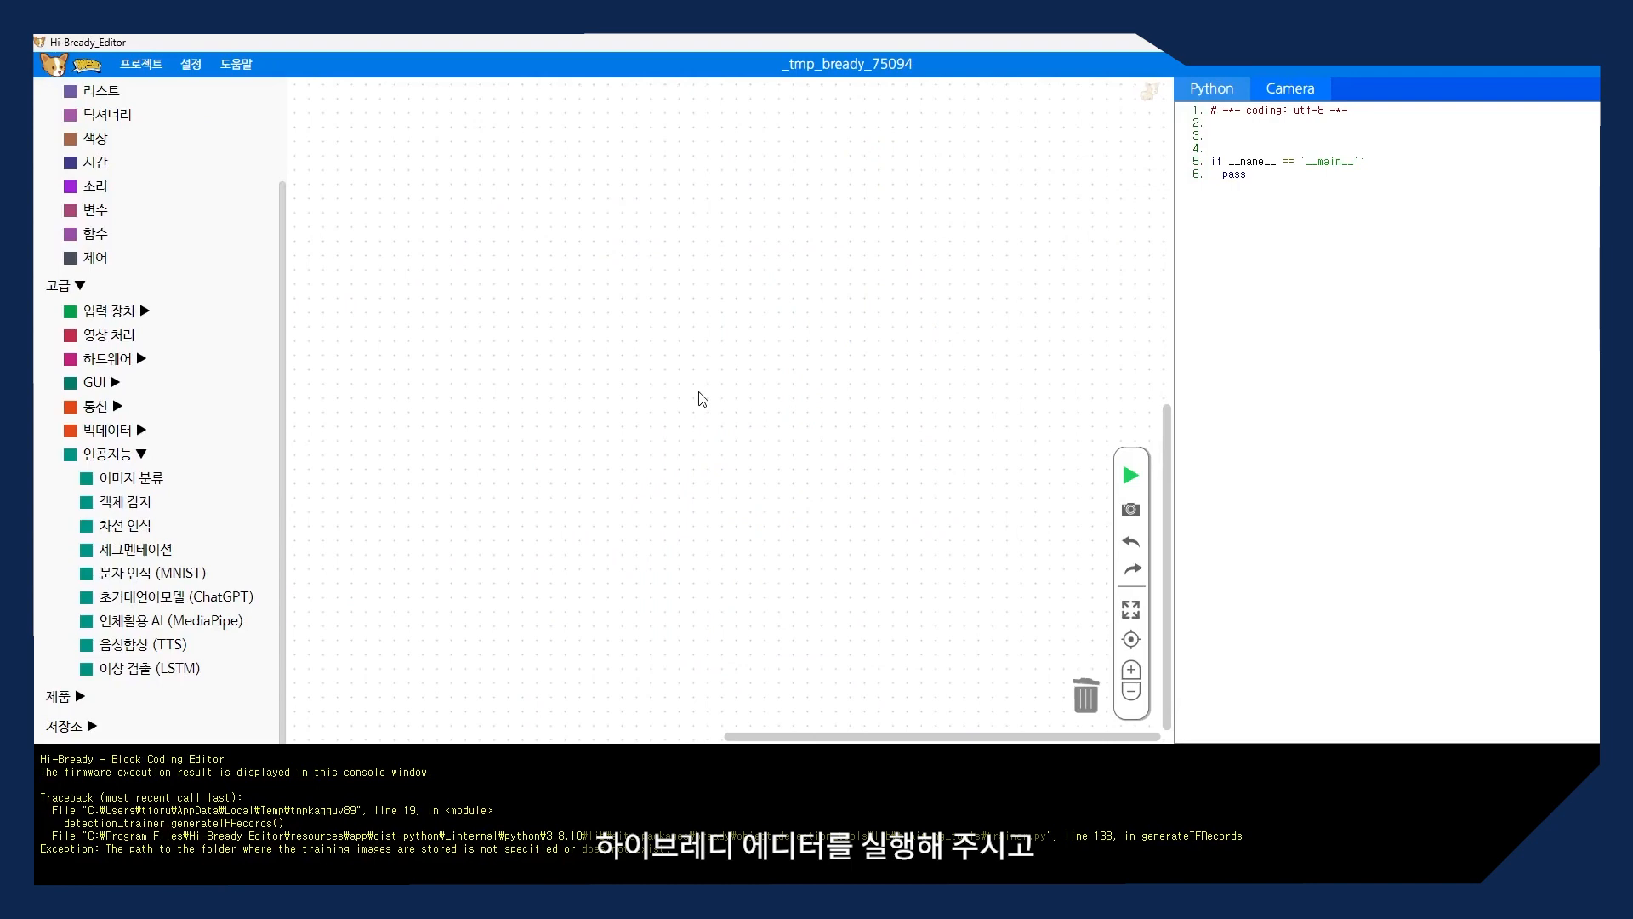
# - In Hi-Bready Editor, place the object detection training data conversion block (객체 감지 학습 데이터 변환하기) on the workspace
pyautogui.click(231, 499)
pyautogui.click(360, 195)
pyautogui.moveTo(360, 197); pyautogui.dragTo(659, 338)
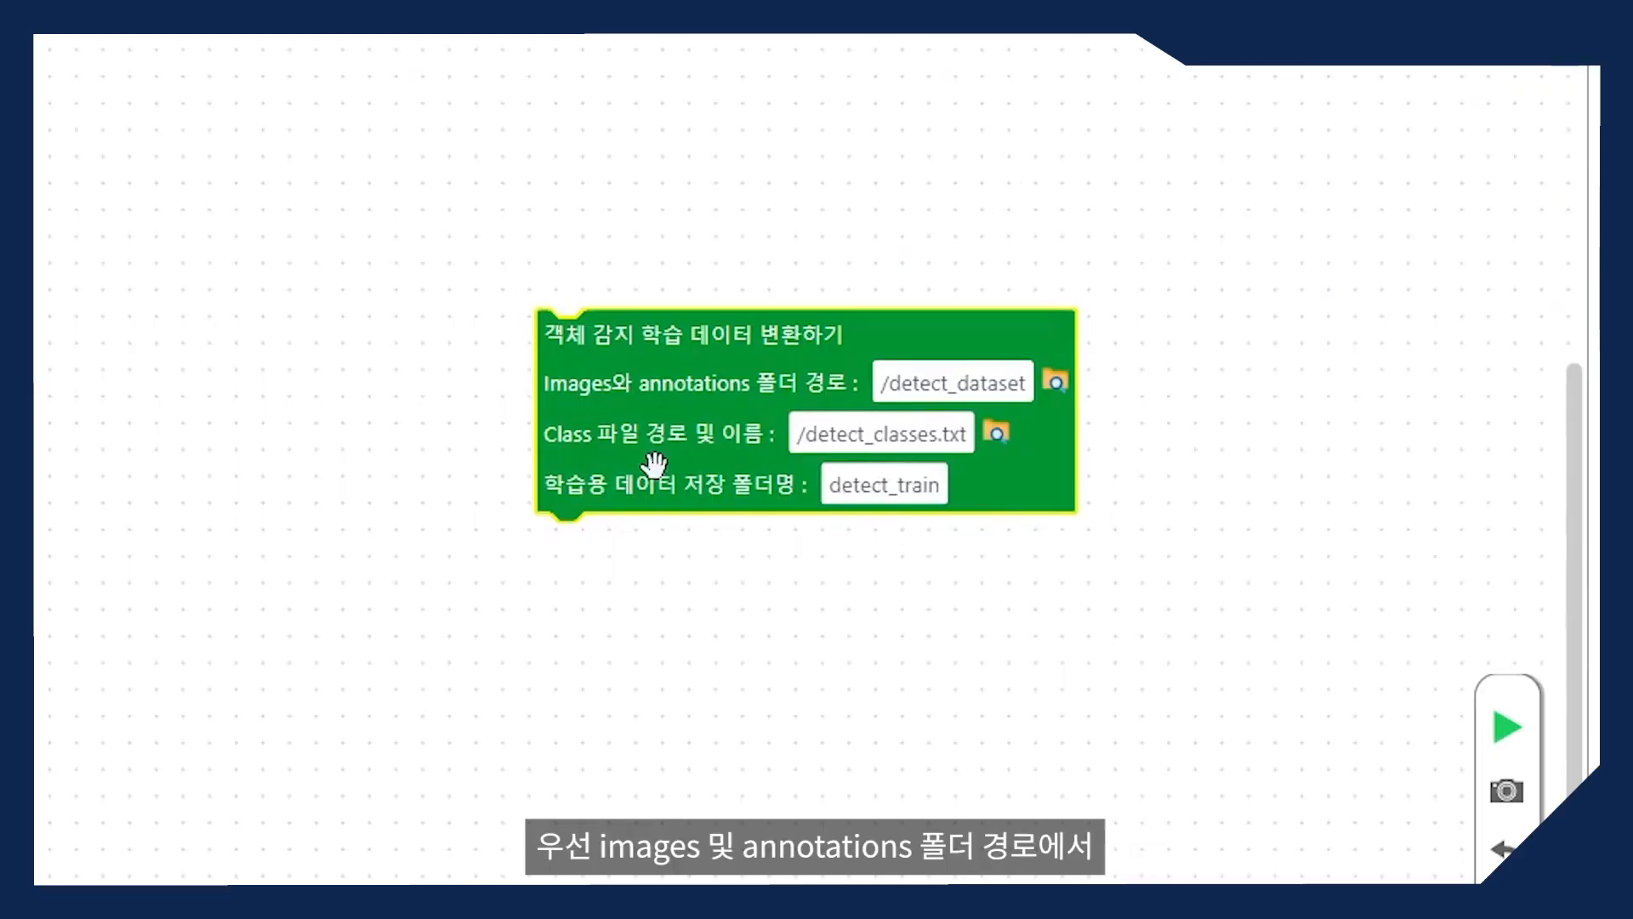
# - Upload the desktop's mask_dataset folder and apply it as the conversion block's images and annotations folder path
pyautogui.click(1055, 381)
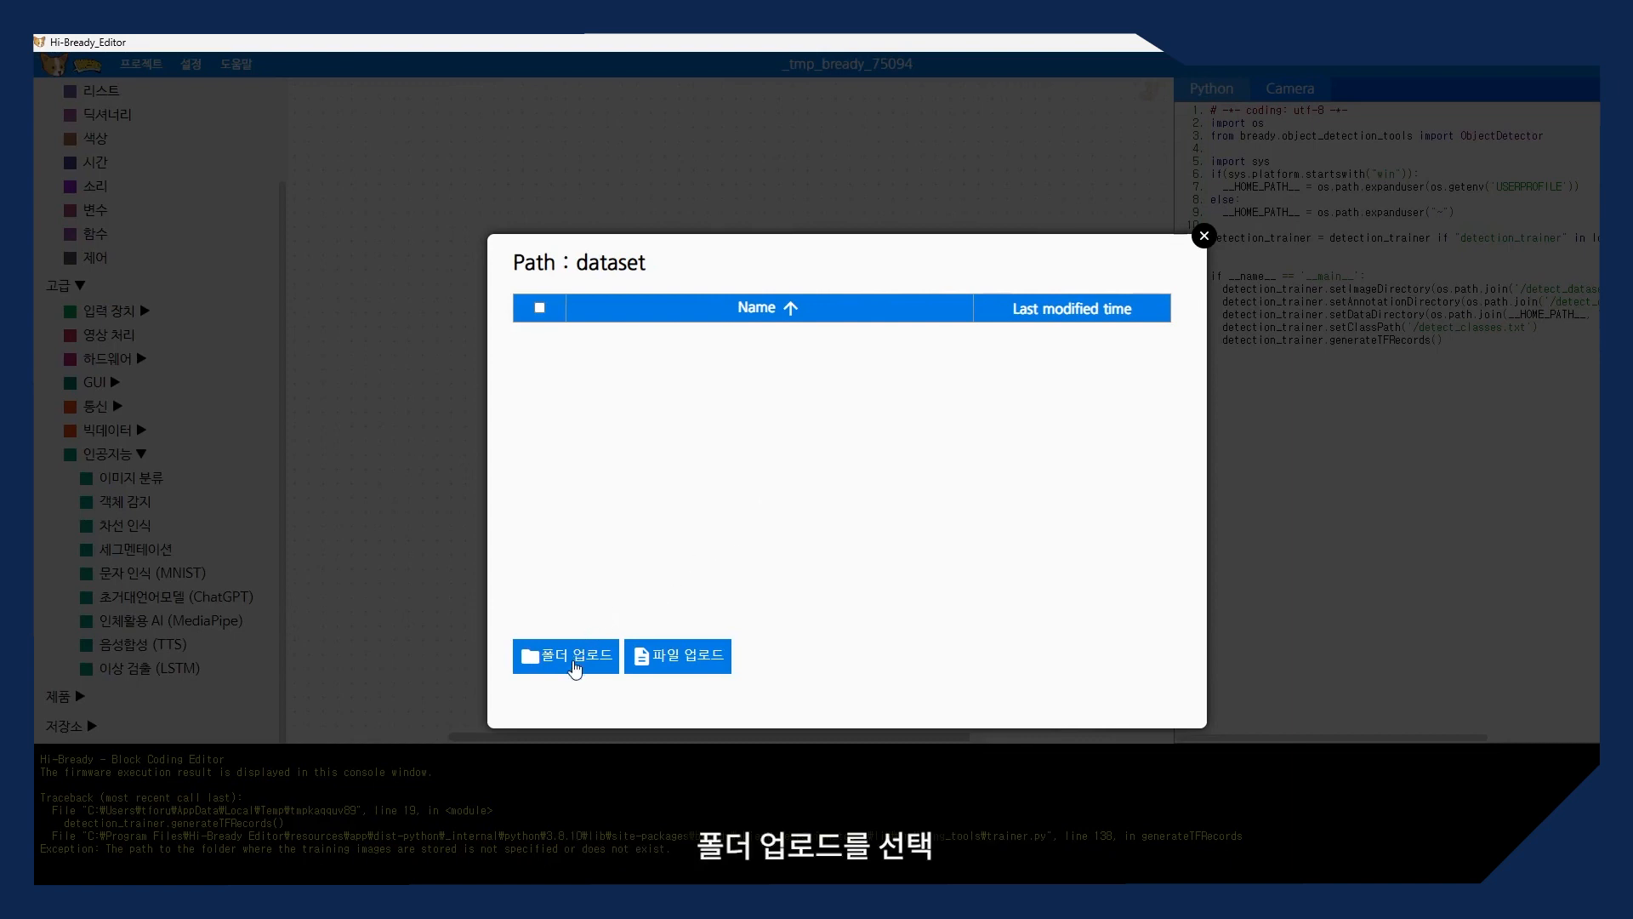
pyautogui.click(575, 668)
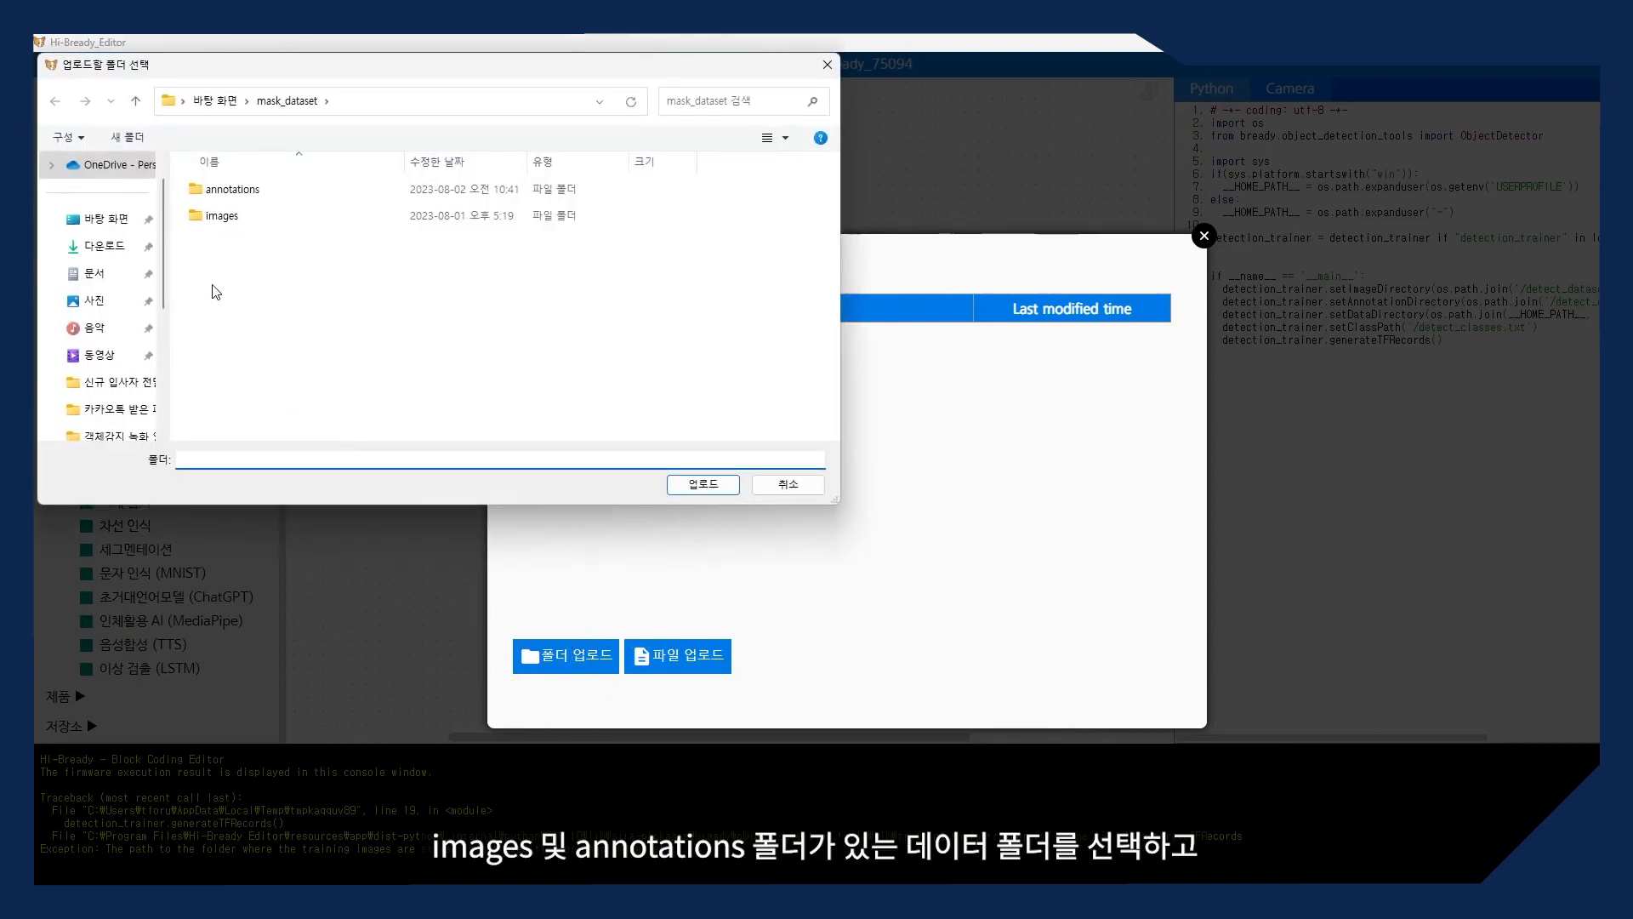
pyautogui.click(126, 222)
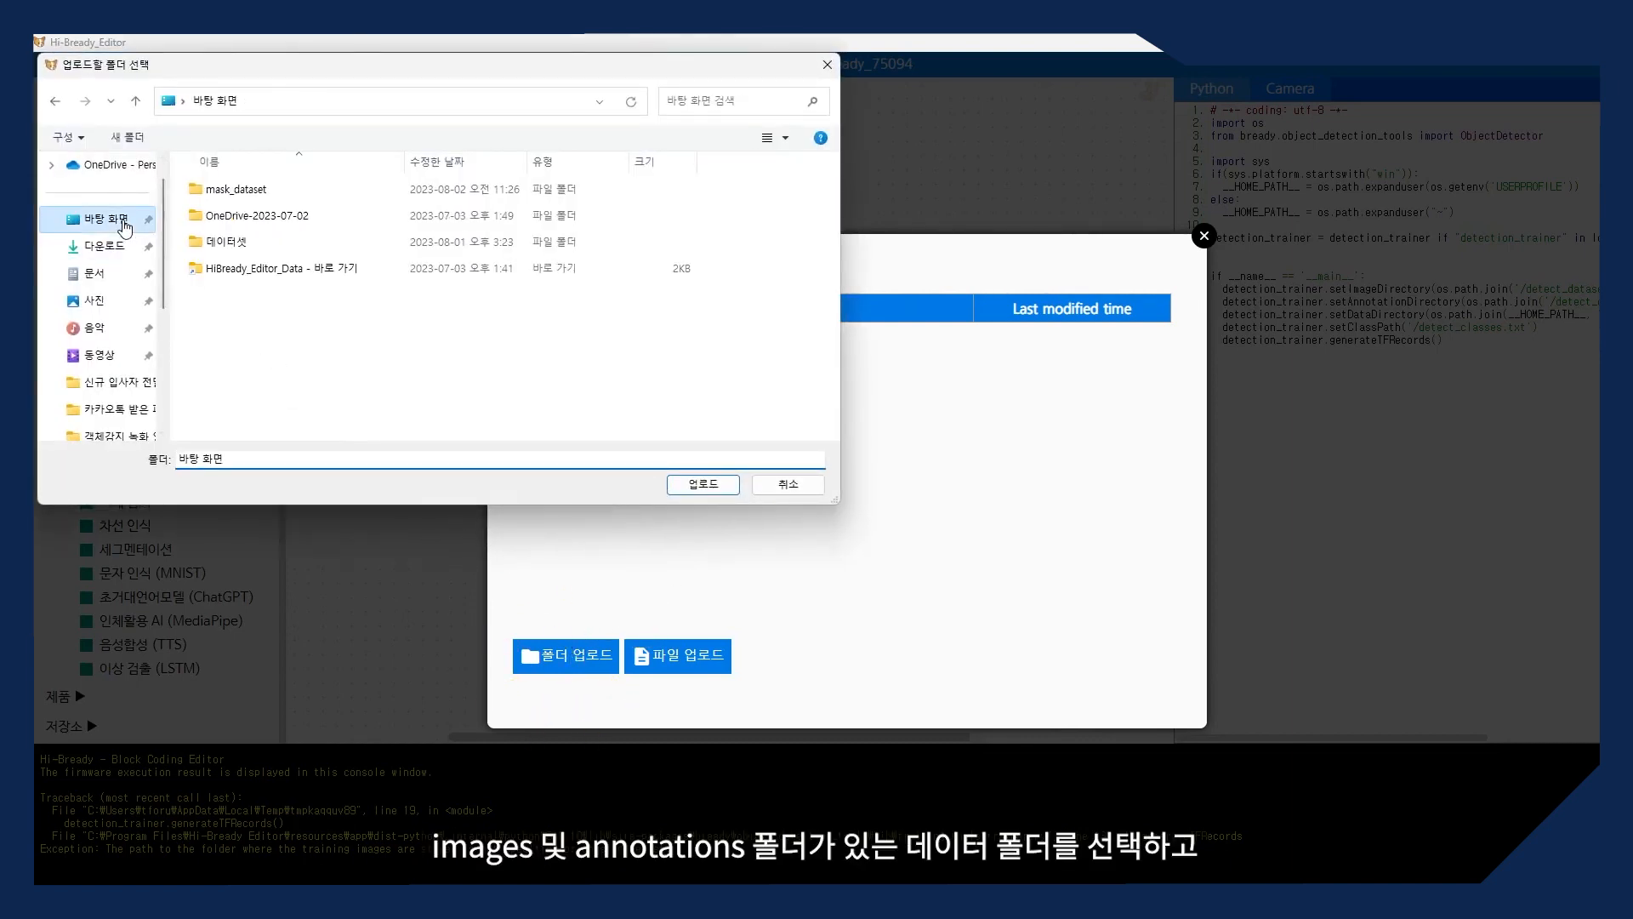
pyautogui.click(226, 189)
pyautogui.click(703, 484)
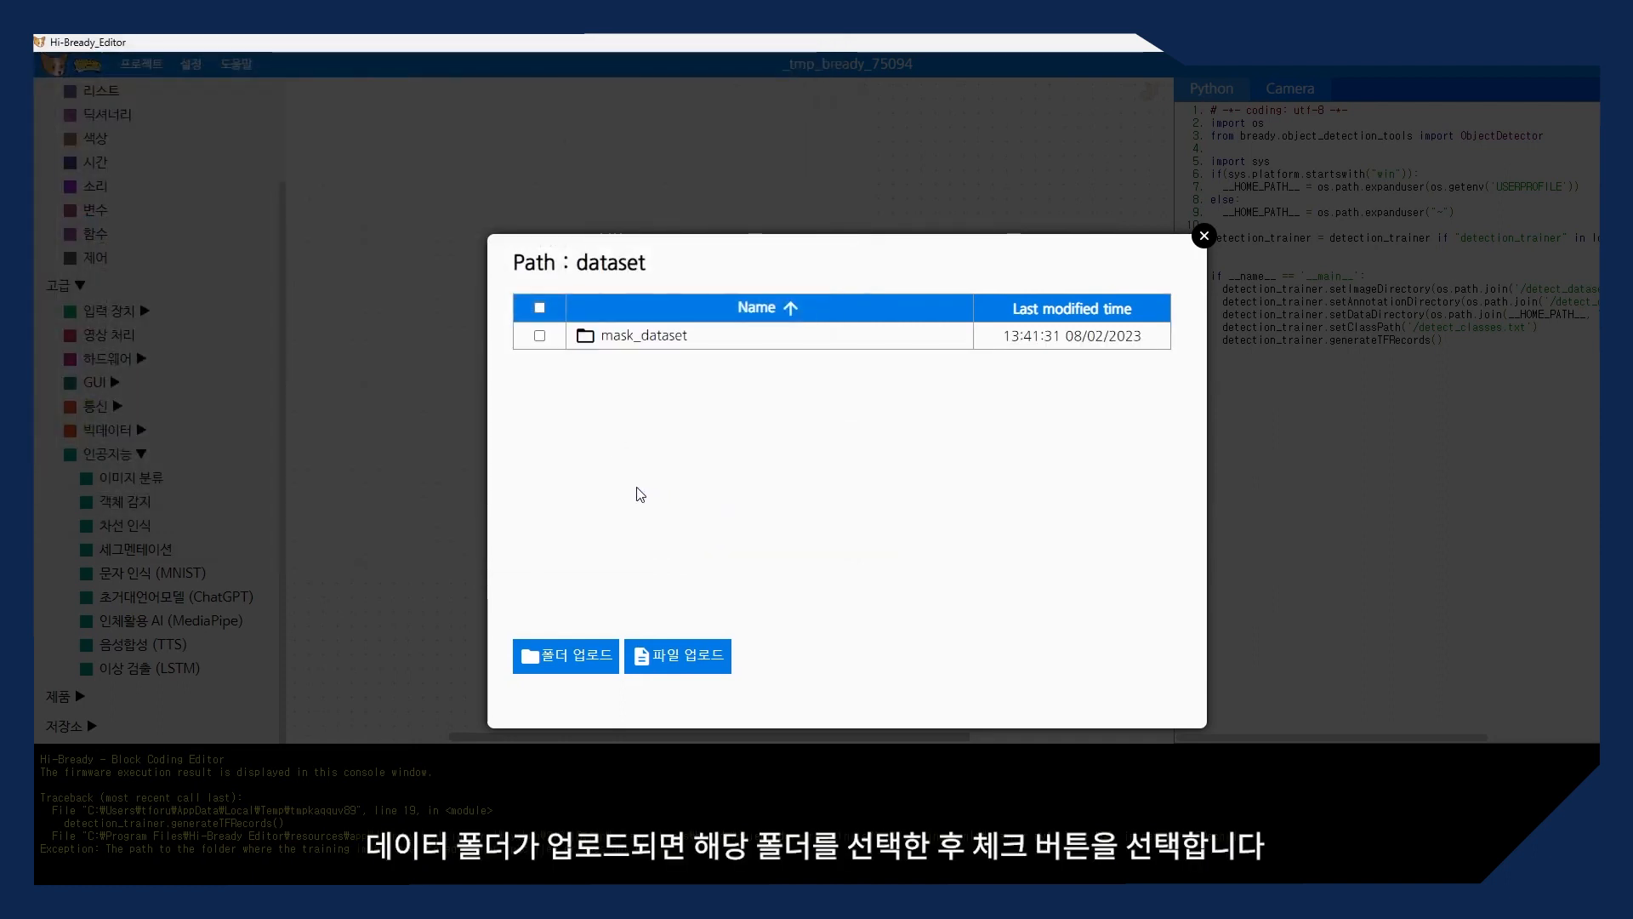
pyautogui.click(539, 335)
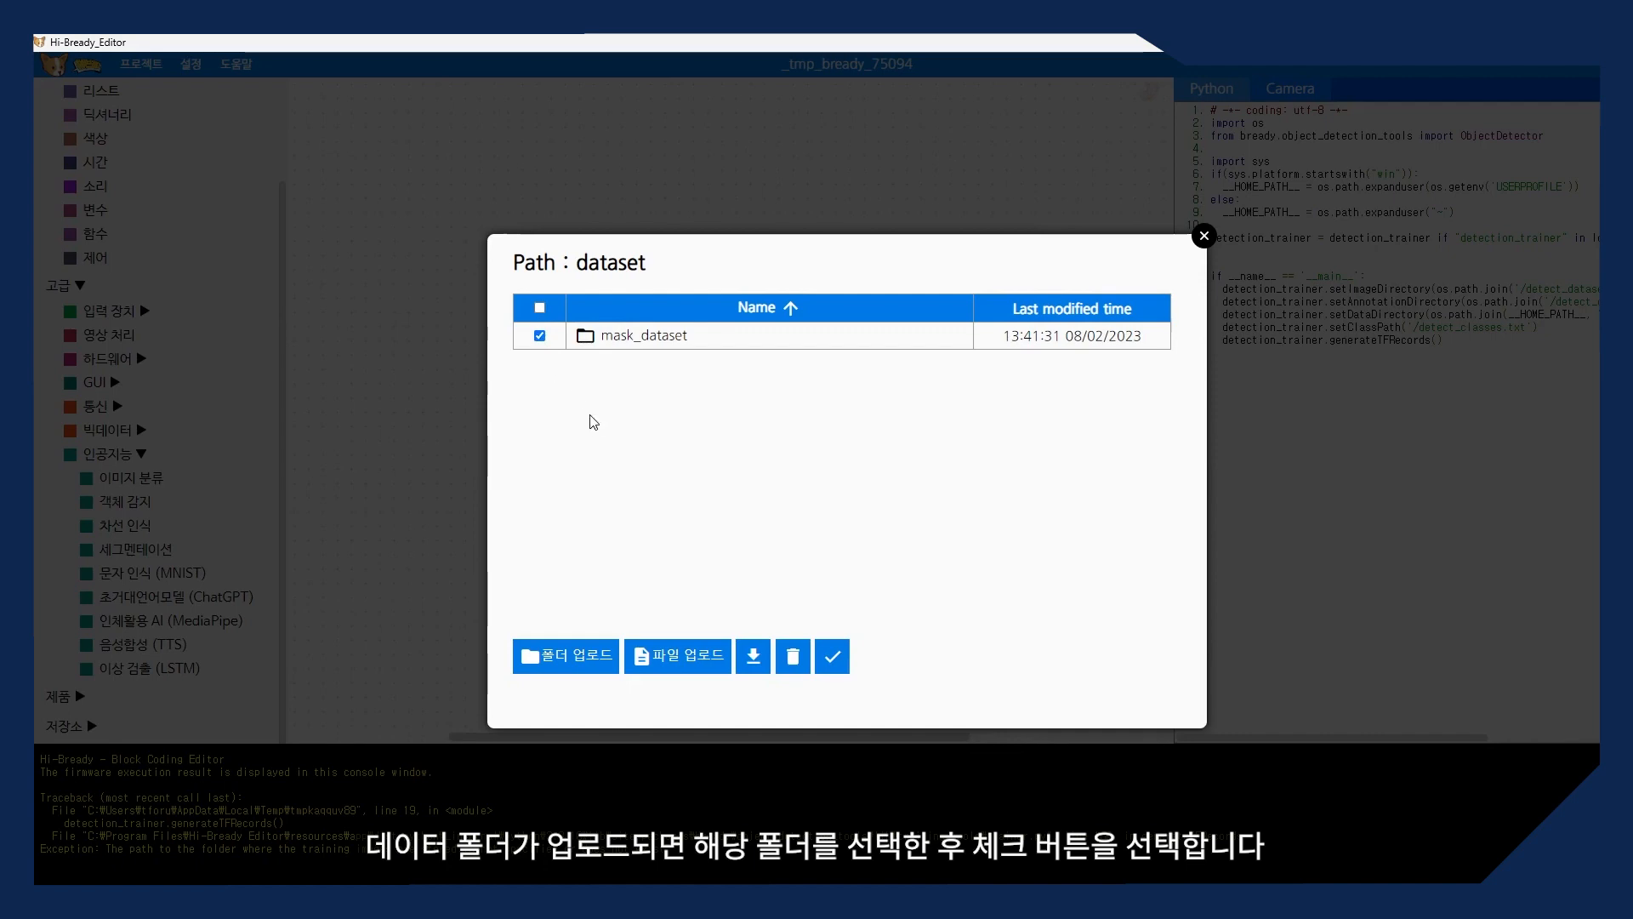
pyautogui.click(832, 656)
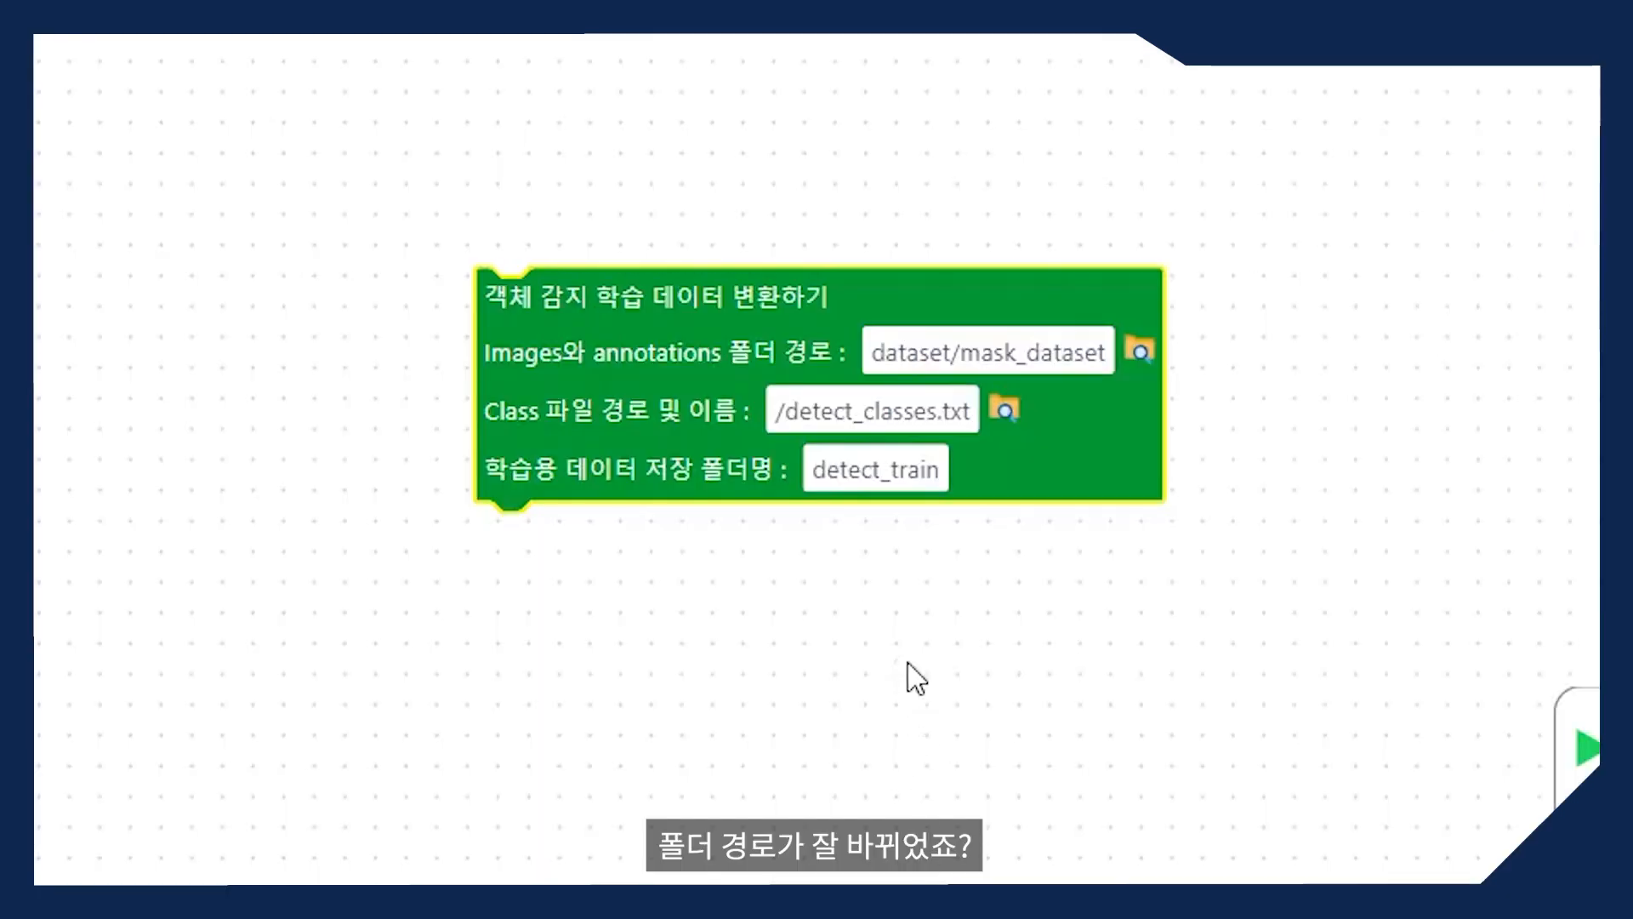
# - Upload the mask_classes text file from mask_dataset and apply it as the conversion block's class file path
pyautogui.click(995, 423)
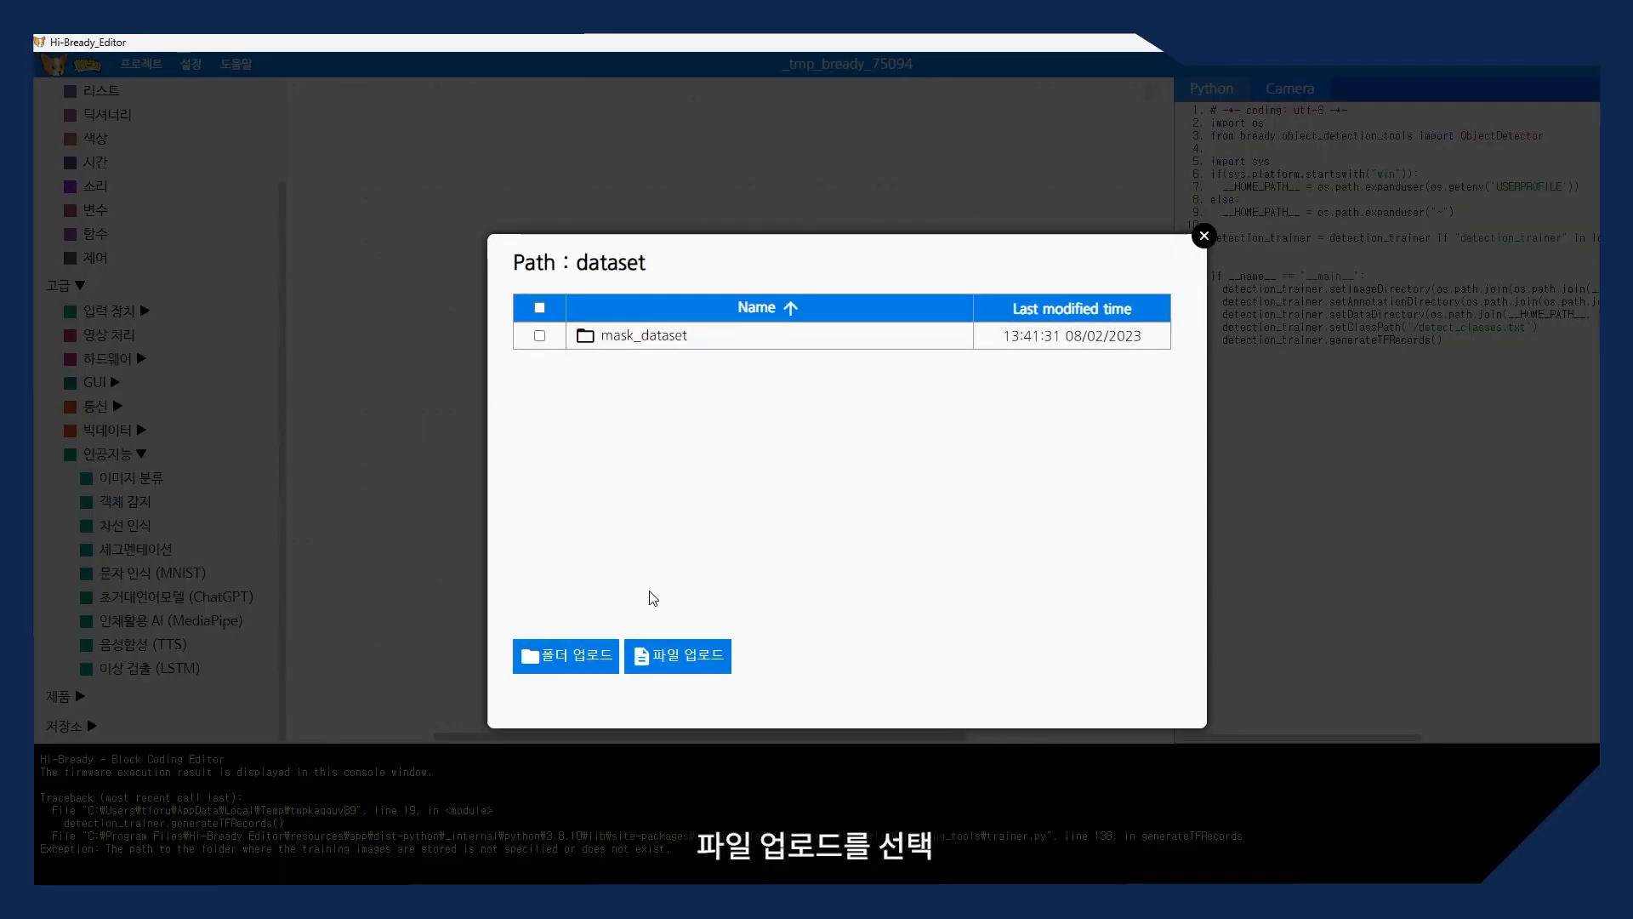
pyautogui.click(668, 654)
pyautogui.click(442, 244)
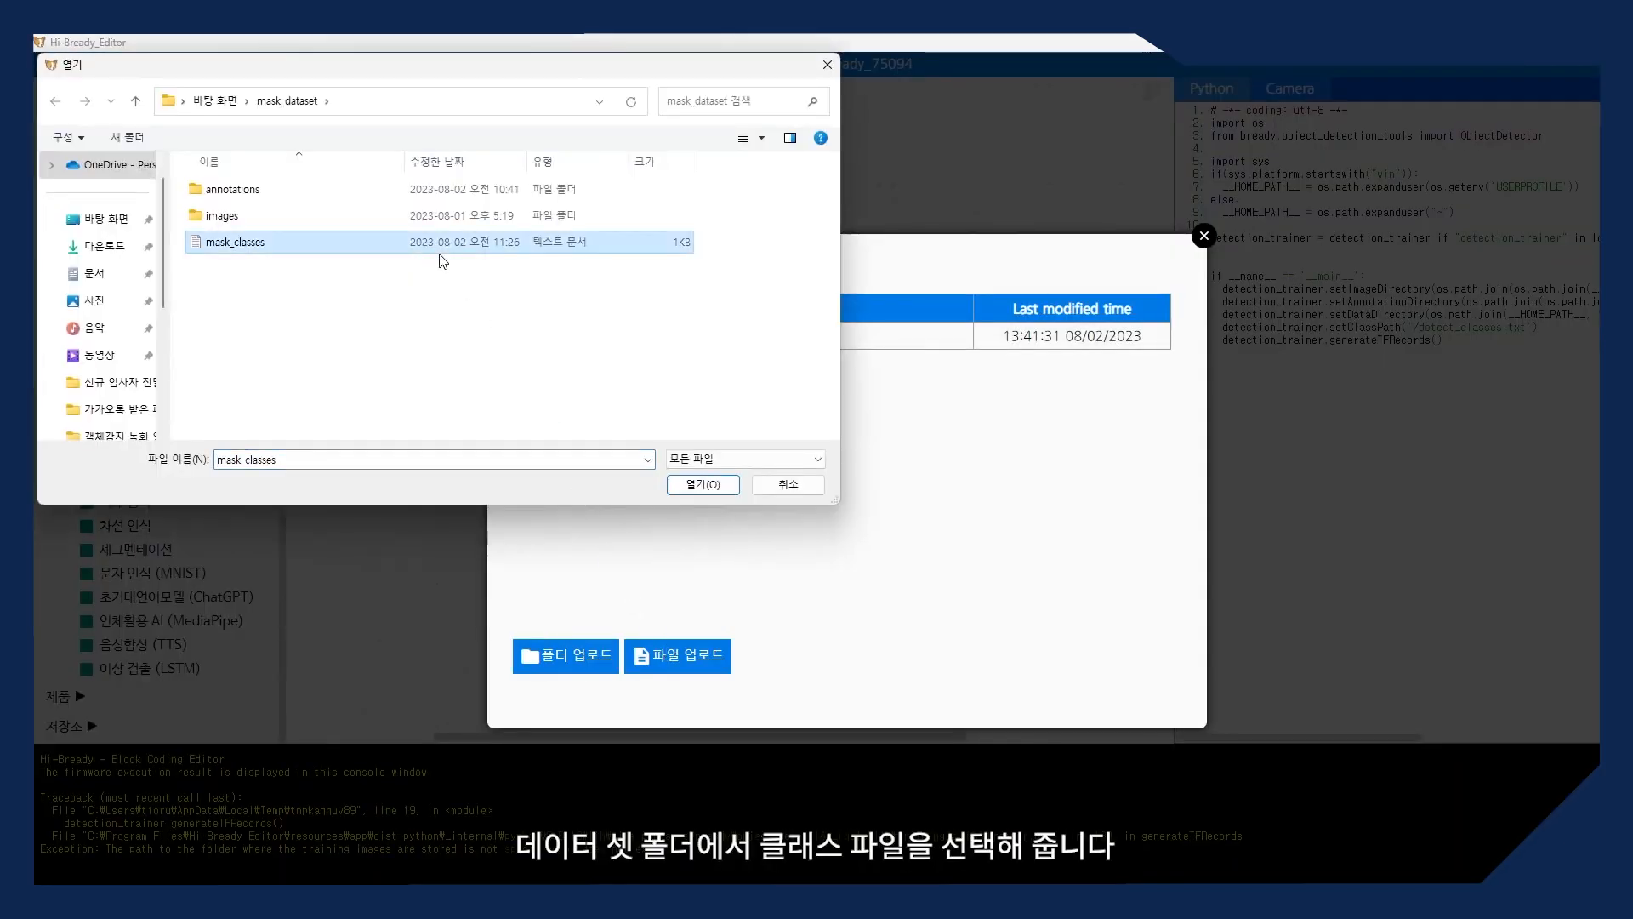
pyautogui.click(702, 484)
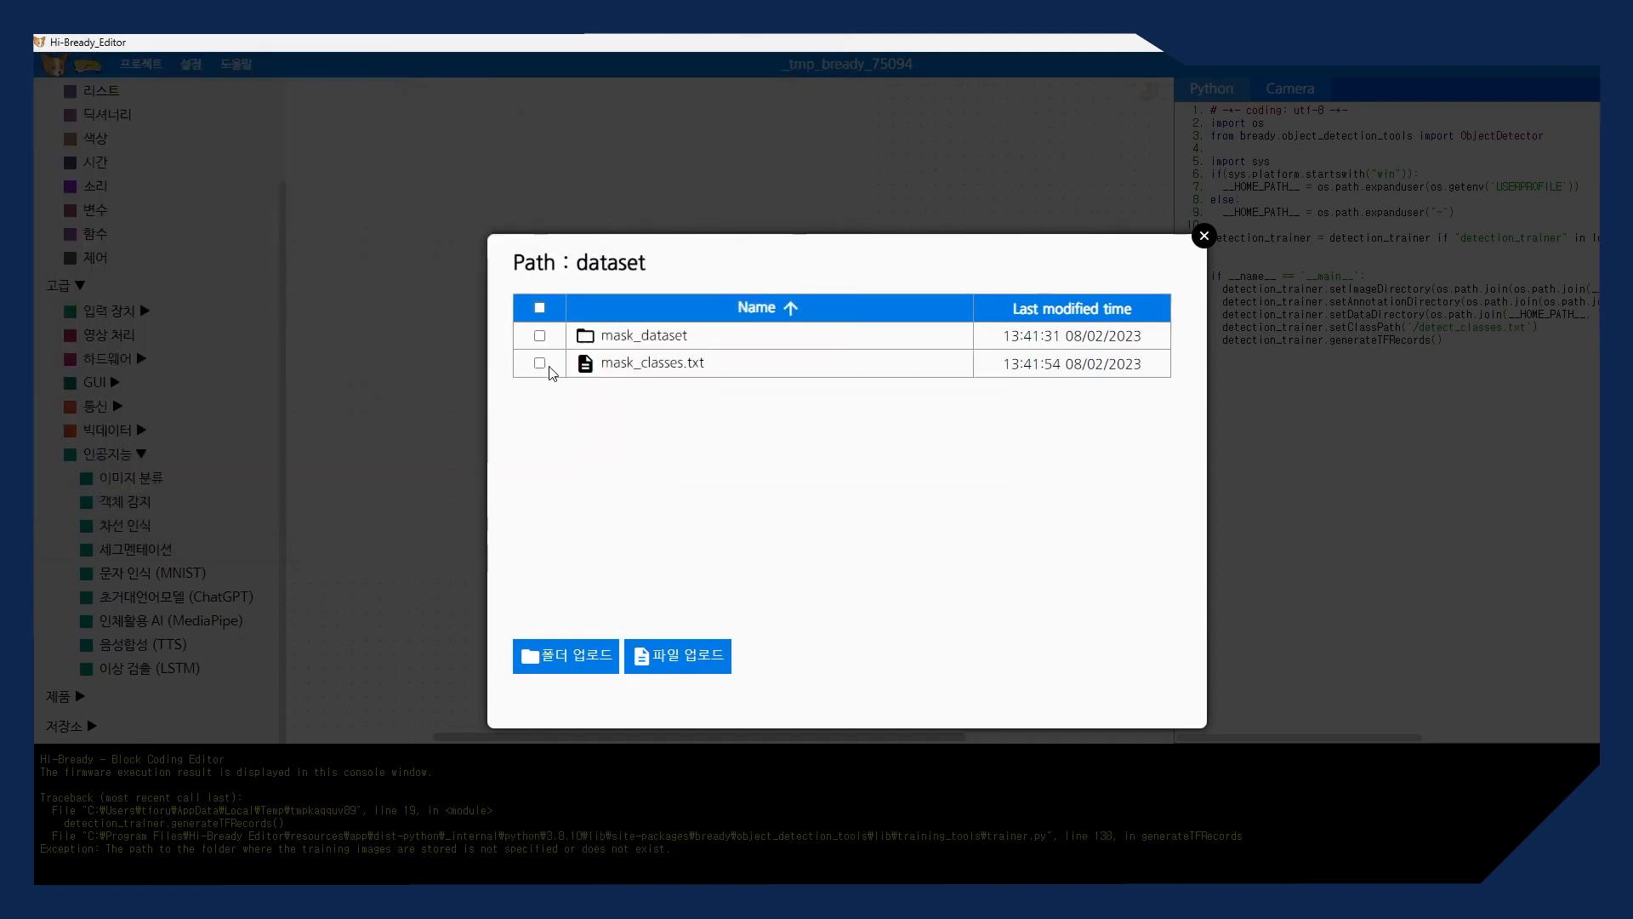
pyautogui.click(539, 363)
pyautogui.click(832, 655)
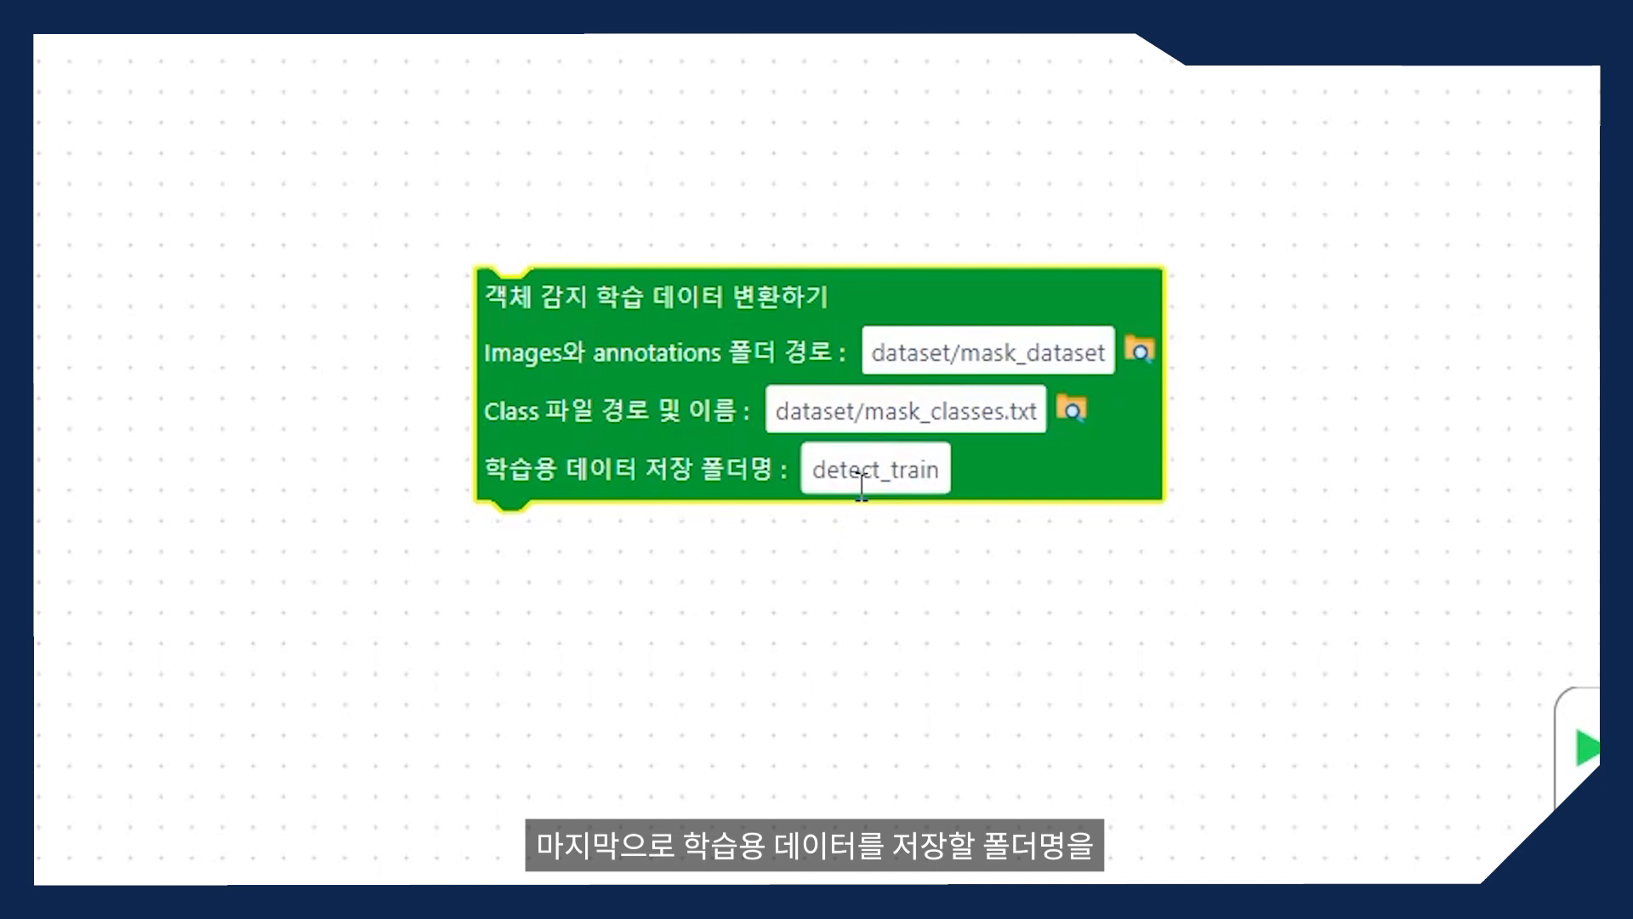
# - Set the conversion block's training data folder name to mask_train and run the code
pyautogui.click(792, 347)
pyautogui.write('mask_train')
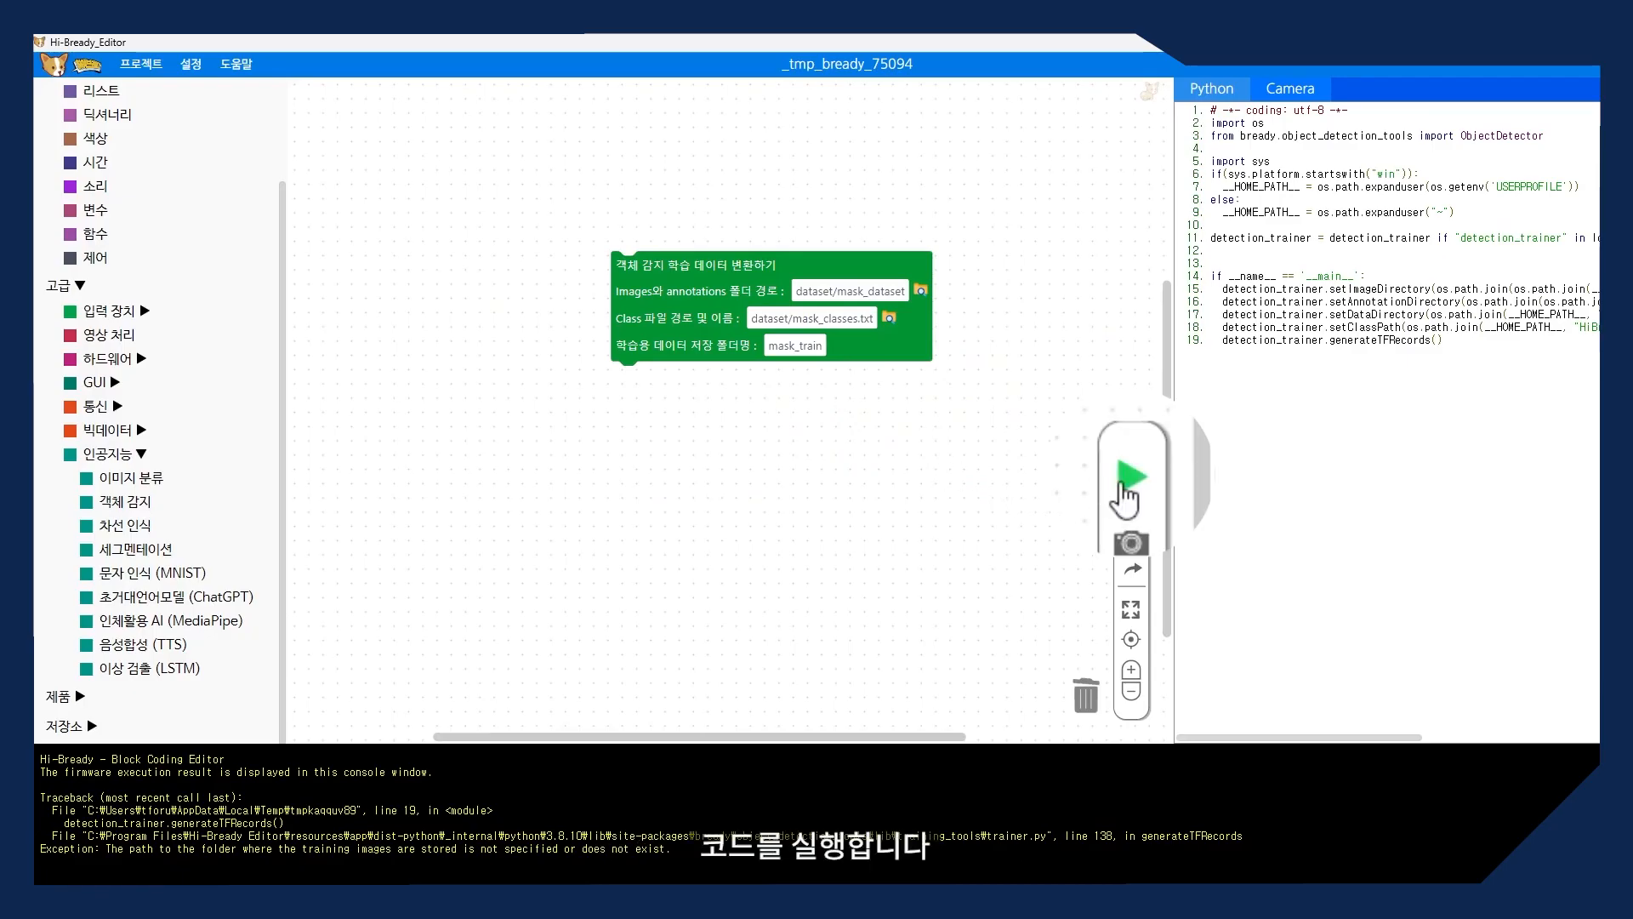
pyautogui.click(1569, 766)
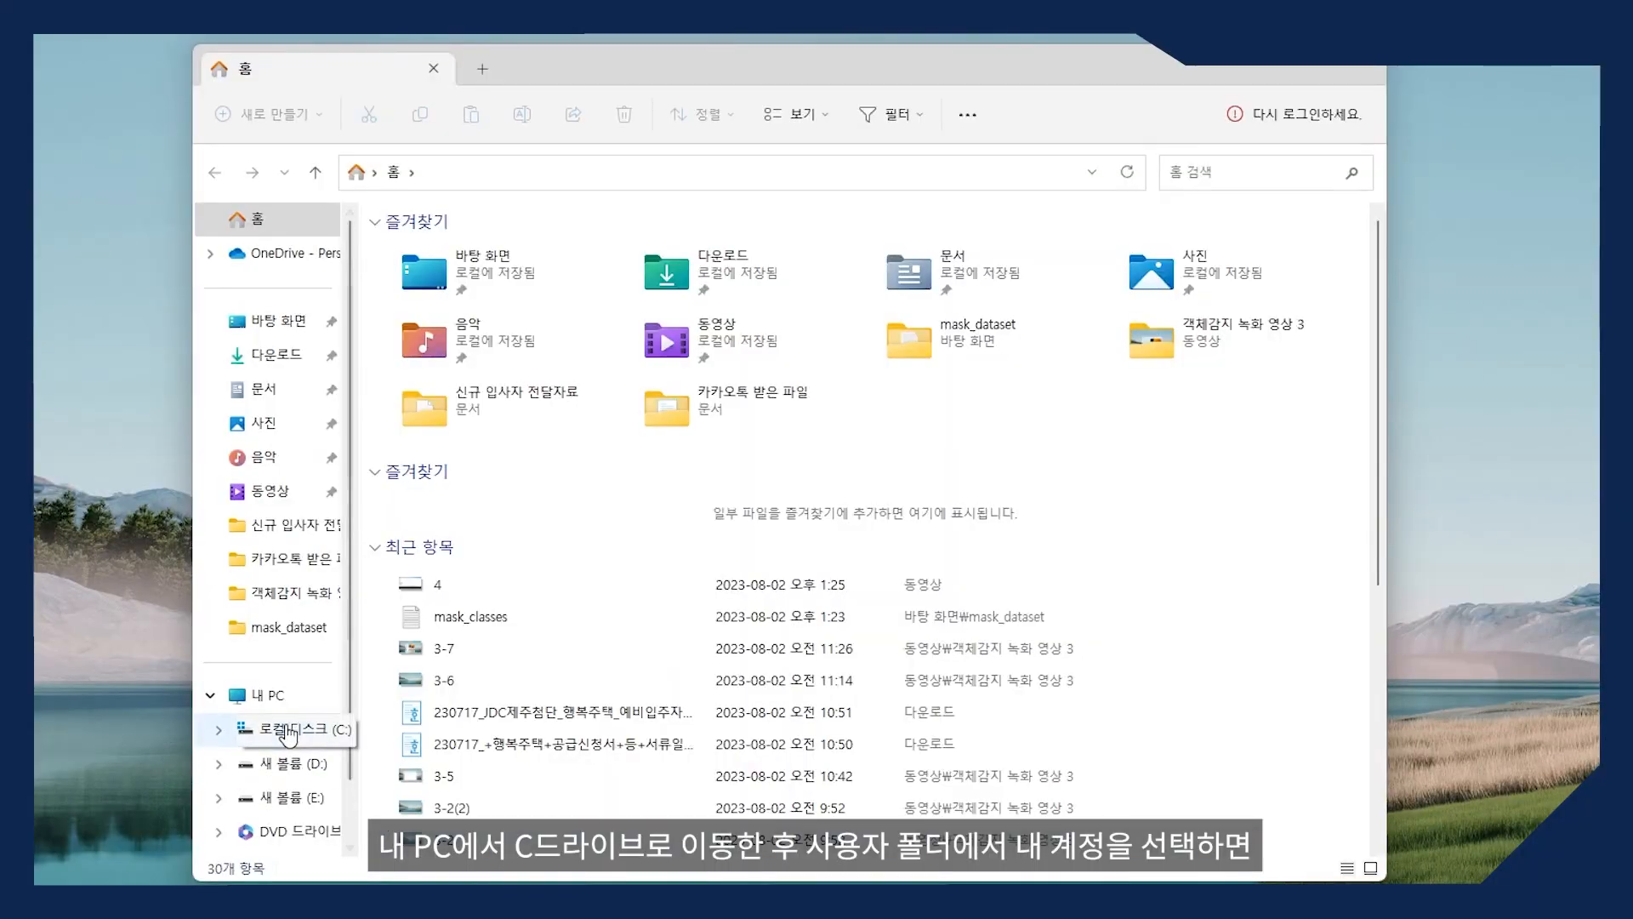
# - In File Explorer, browse to HiBready_Editor_Data under the C drive's users folder and check the converted data in dataset
pyautogui.click(290, 730)
pyautogui.doubleClick(434, 550)
pyautogui.click(523, 290)
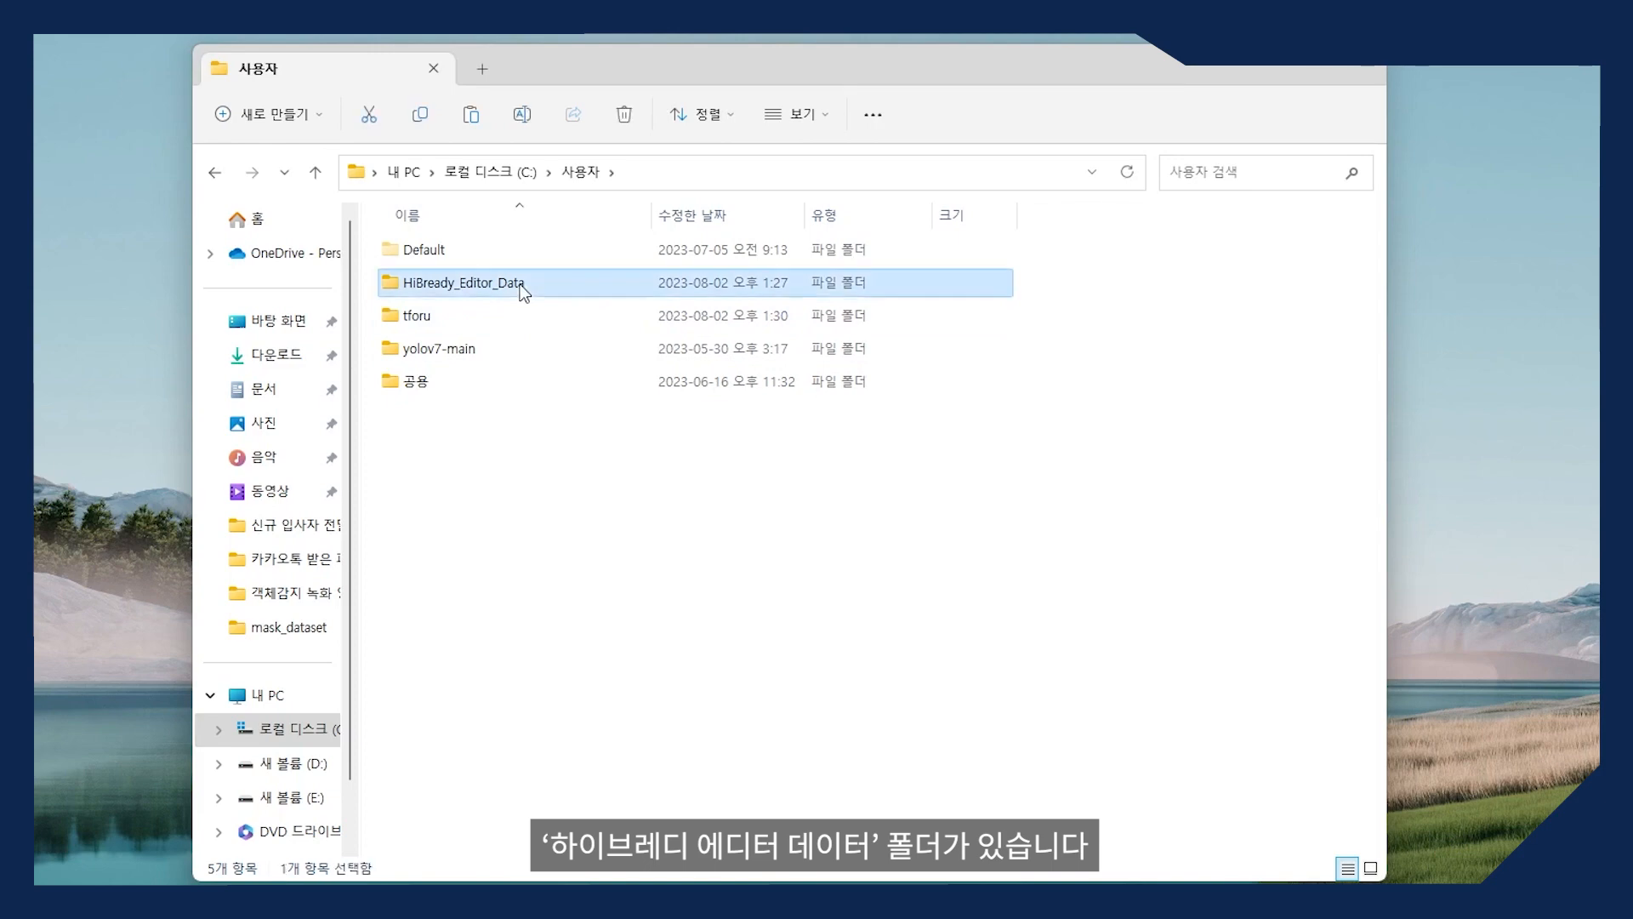
pyautogui.doubleClick(549, 289)
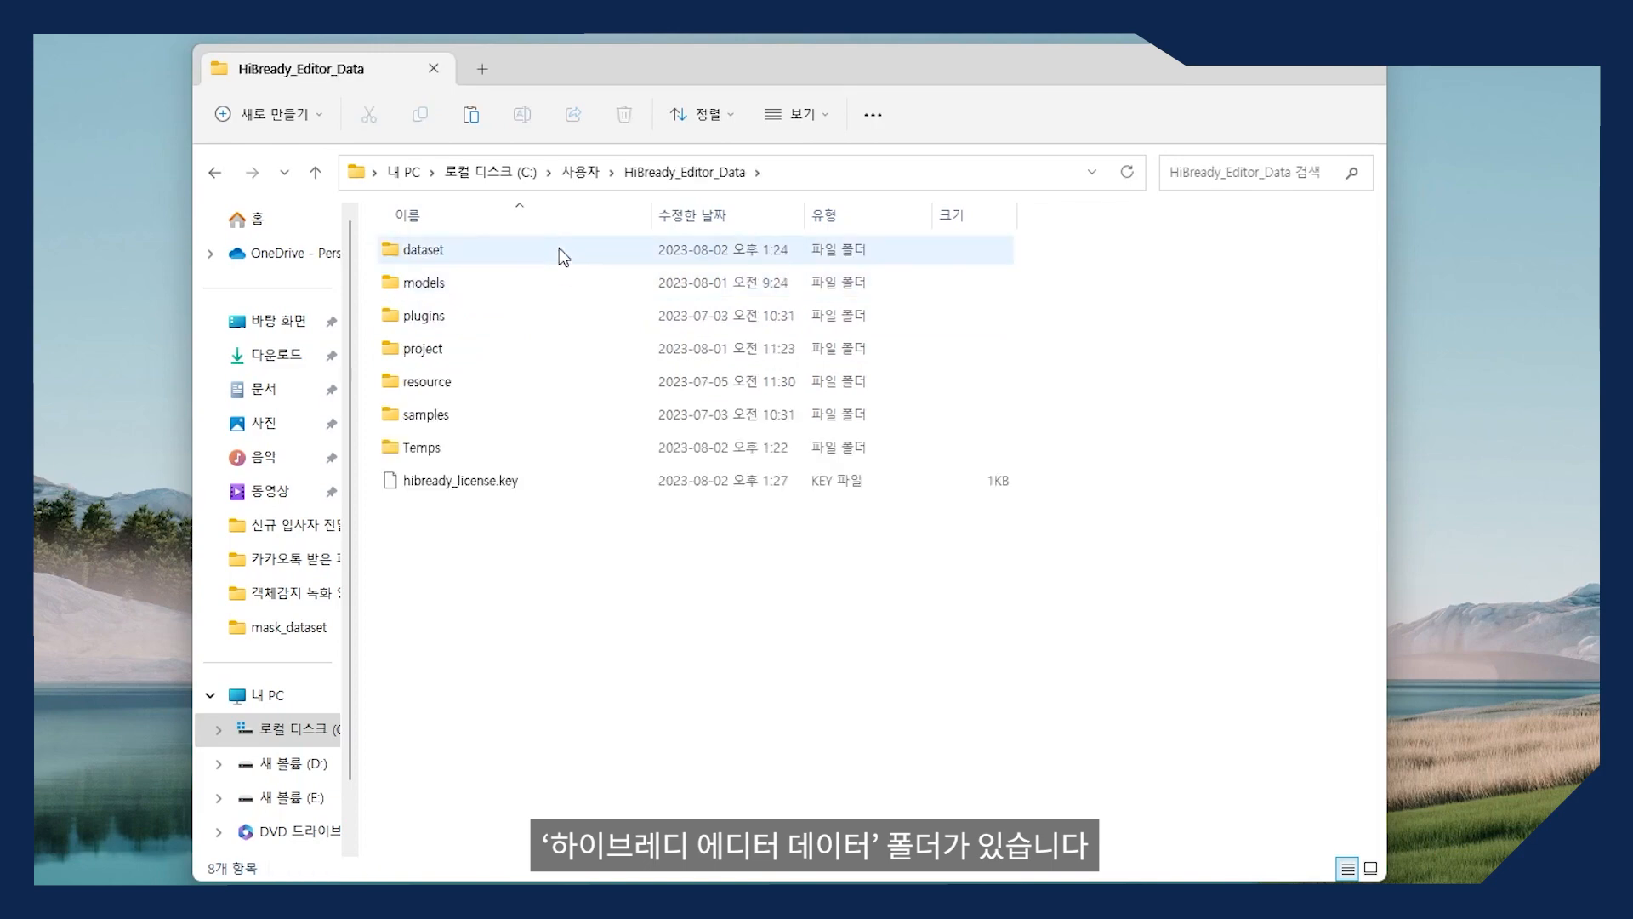
pyautogui.click(559, 250)
pyautogui.doubleClick(559, 249)
pyautogui.click(542, 481)
pyautogui.click(528, 514)
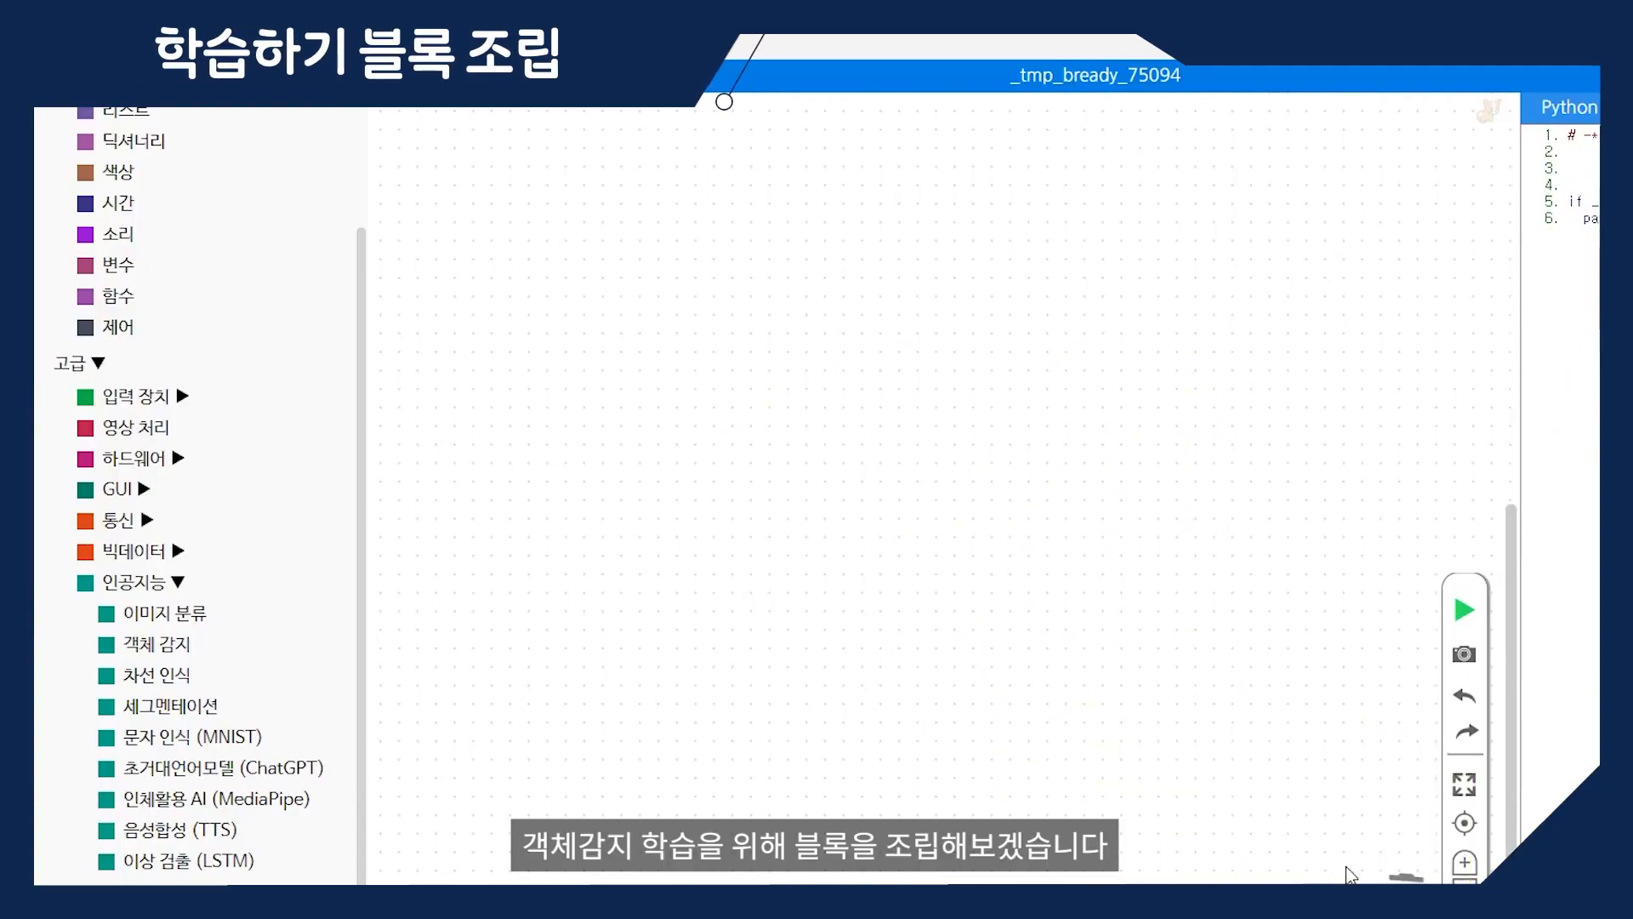
# - In Hi-Bready Editor, place the object detection training data settings block and attach the training options block beneath it
pyautogui.click(324, 644)
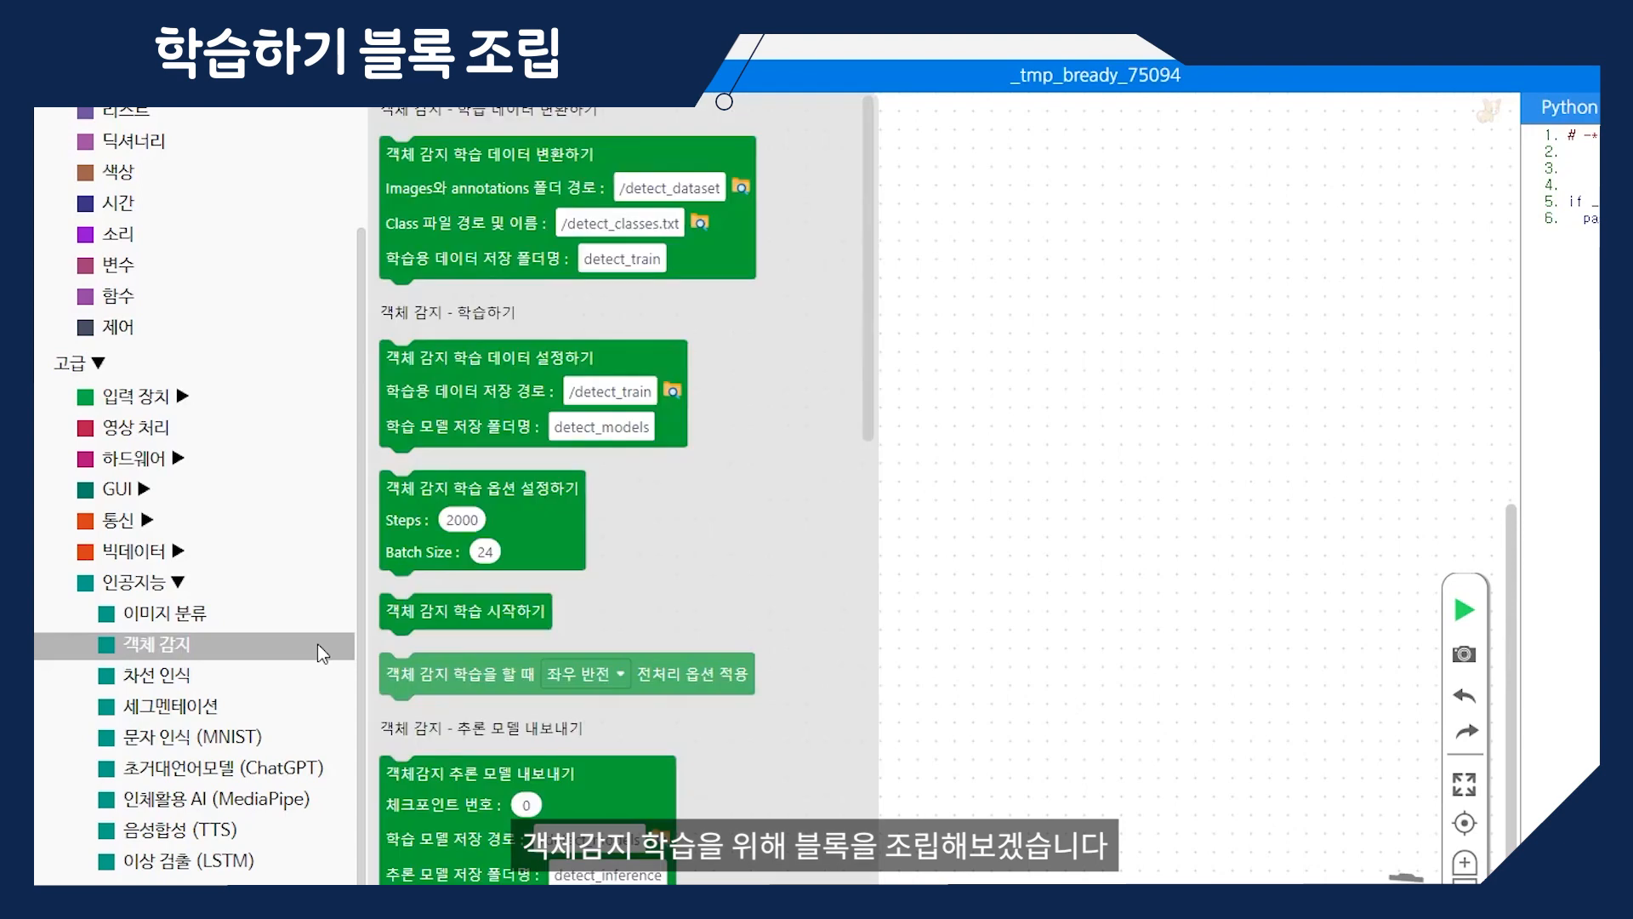
pyautogui.moveTo(447, 421); pyautogui.dragTo(825, 376)
pyautogui.click(273, 639)
pyautogui.click(409, 517)
pyautogui.moveTo(412, 515); pyautogui.dragTo(789, 451)
# - Attach two preprocessing option blocks below the training options block, followed by the start object detection training block (객체 감지 학습 시작하기)
pyautogui.click(330, 655)
pyautogui.moveTo(391, 666); pyautogui.dragTo(768, 517)
pyautogui.hotkey('ctrl', 'c')
pyautogui.hotkey('ctrl', 'v')
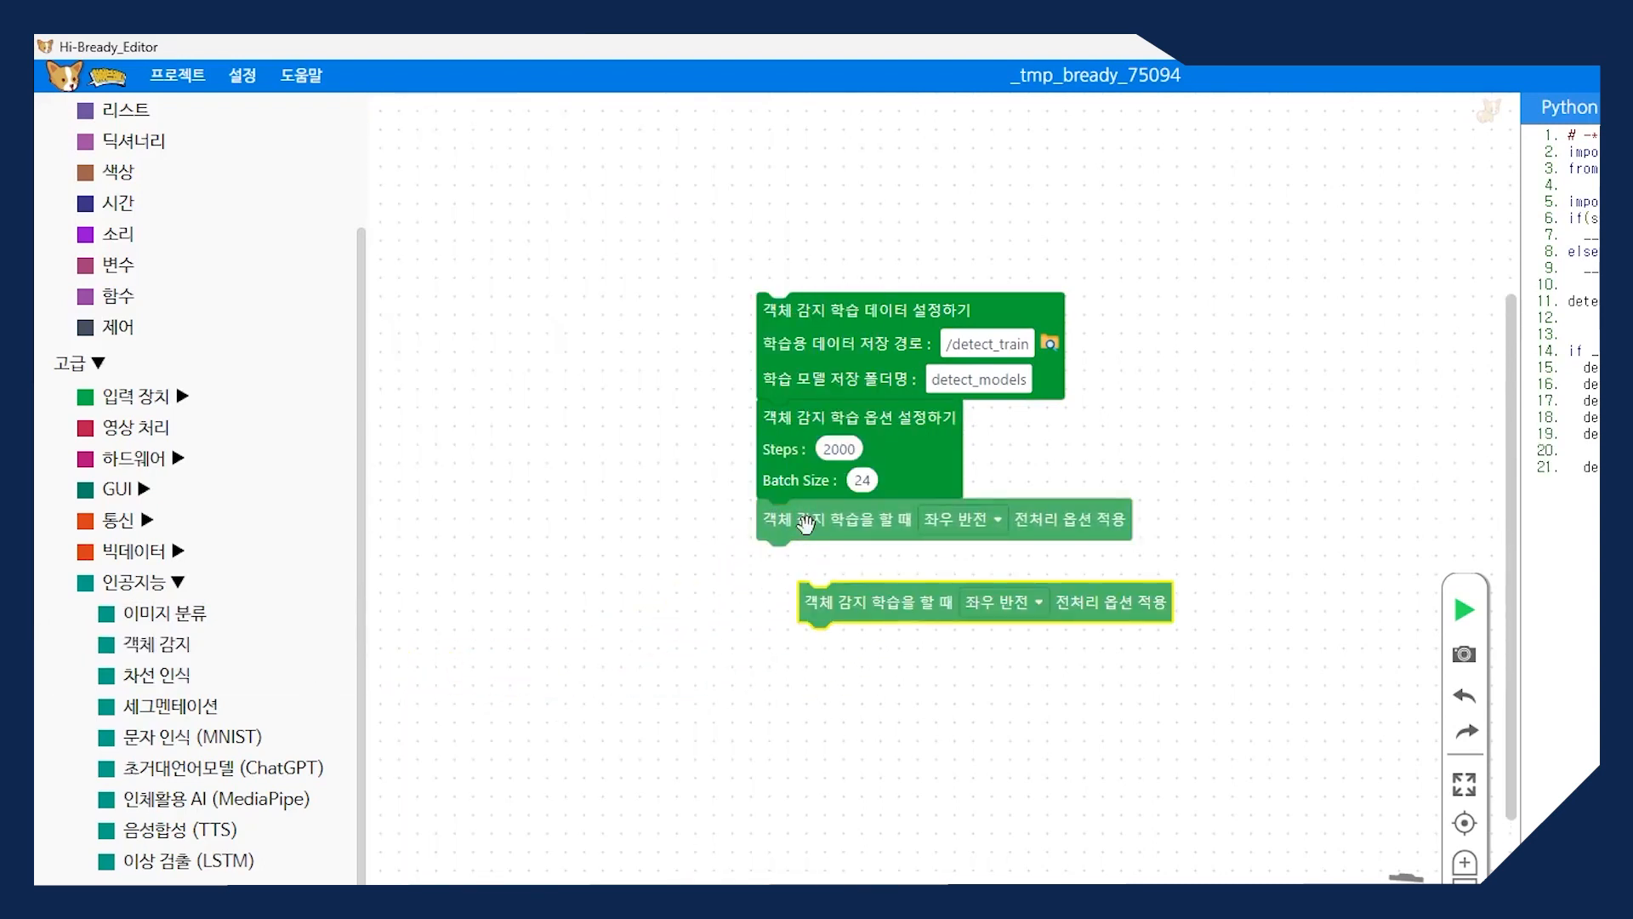
pyautogui.moveTo(836, 609); pyautogui.dragTo(798, 609)
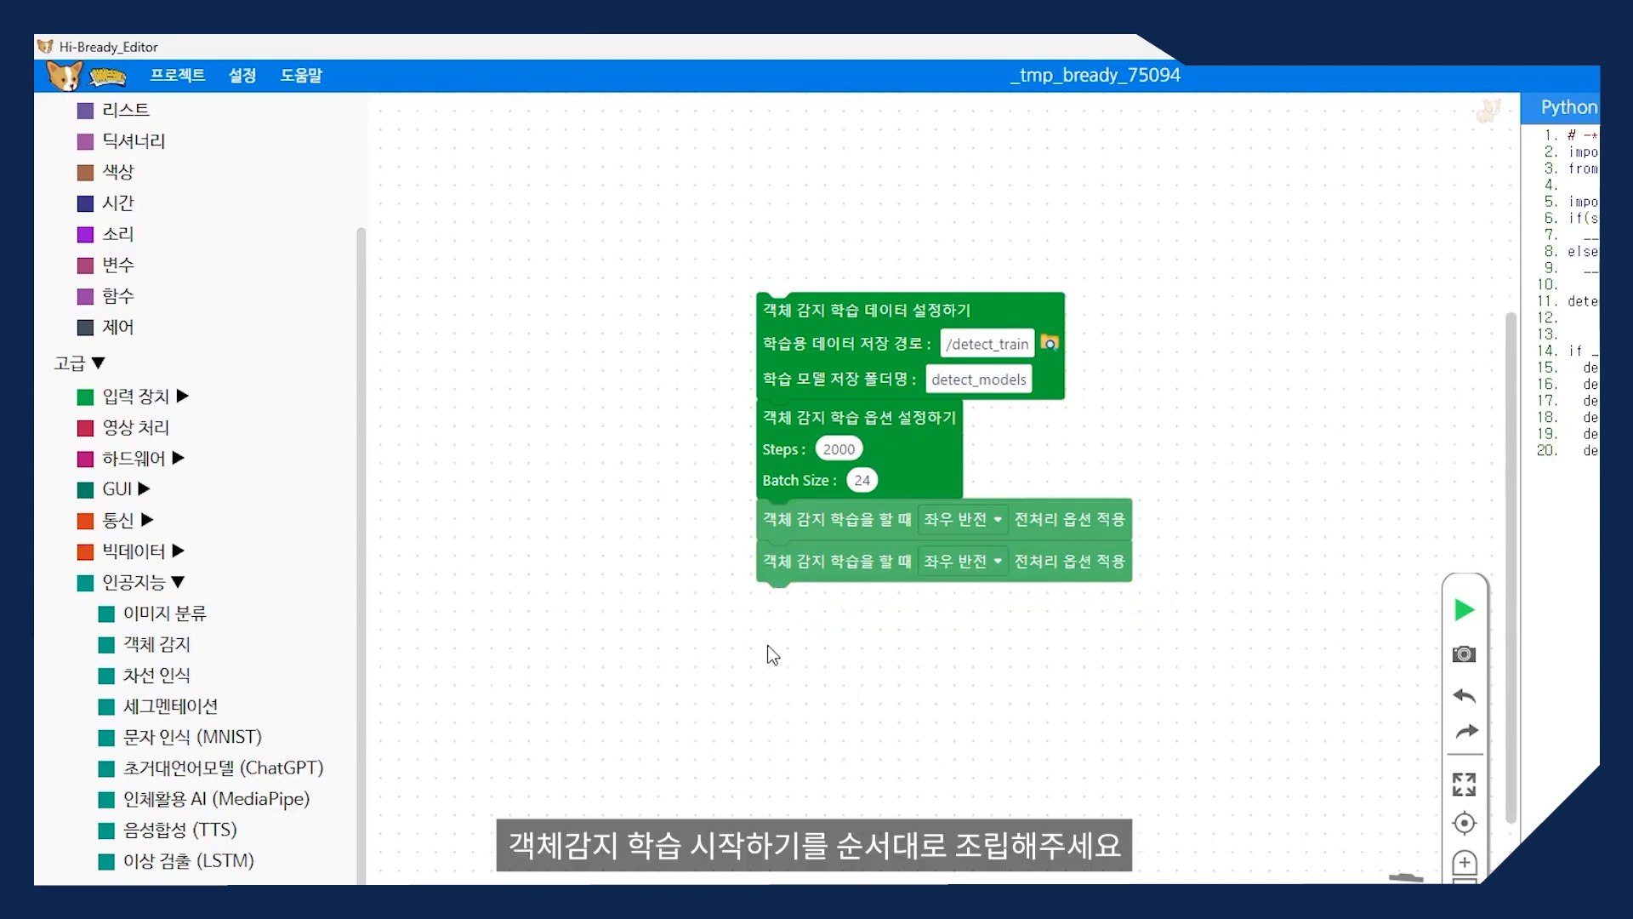
pyautogui.click(322, 640)
pyautogui.moveTo(444, 615); pyautogui.dragTo(812, 616)
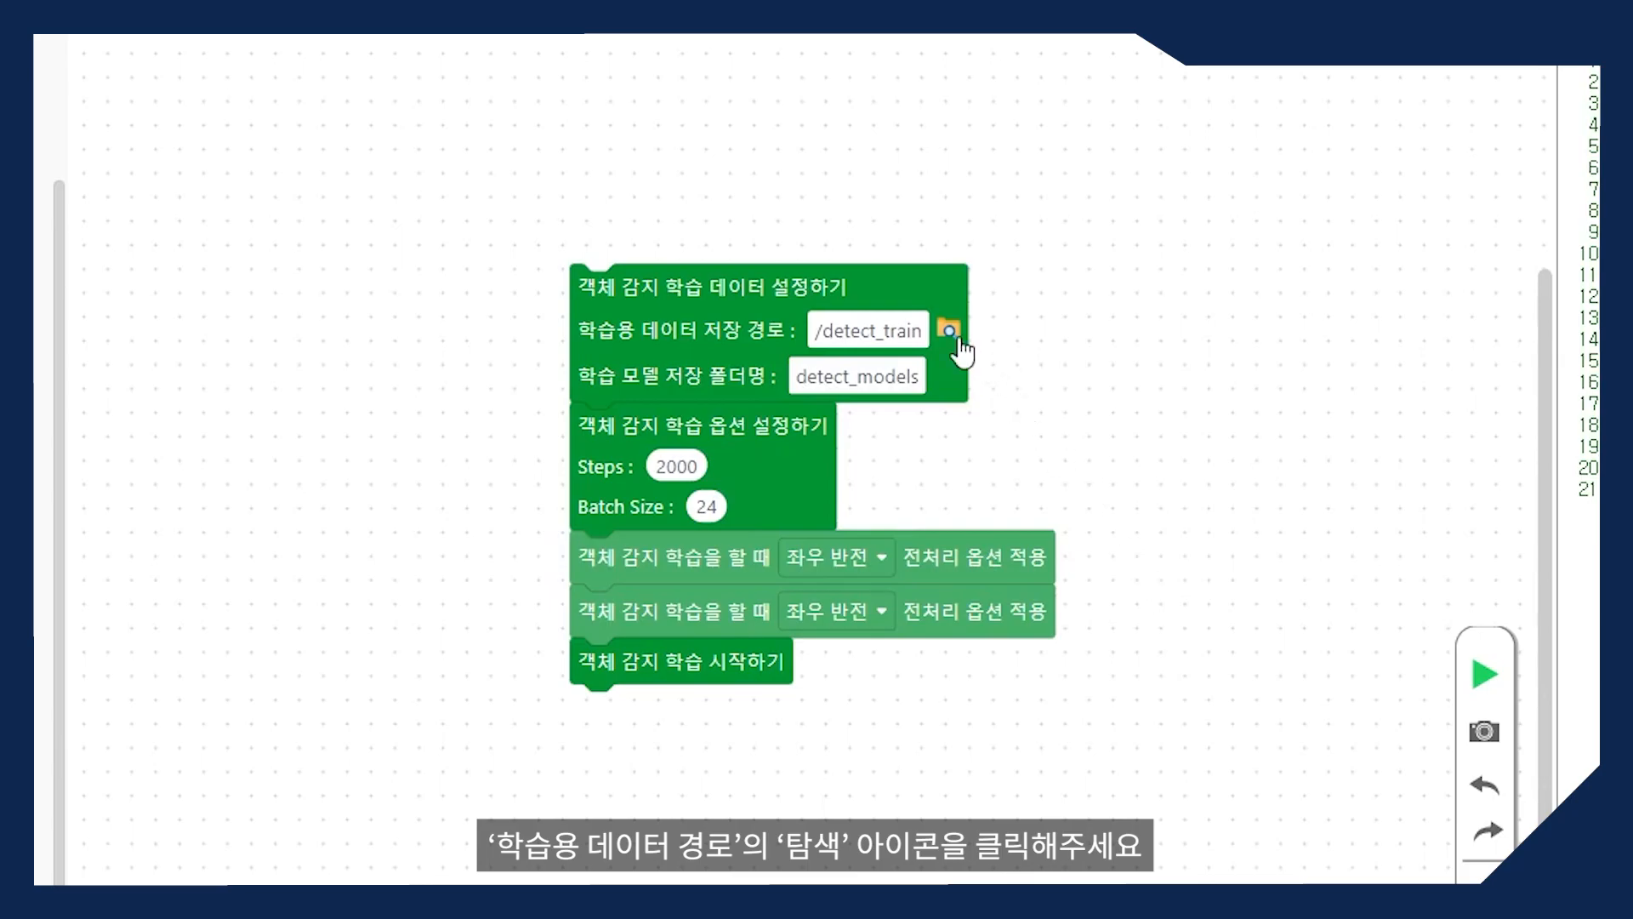
# - Apply the mask_train folder in dataset as the training data path of the data settings block
pyautogui.click(951, 332)
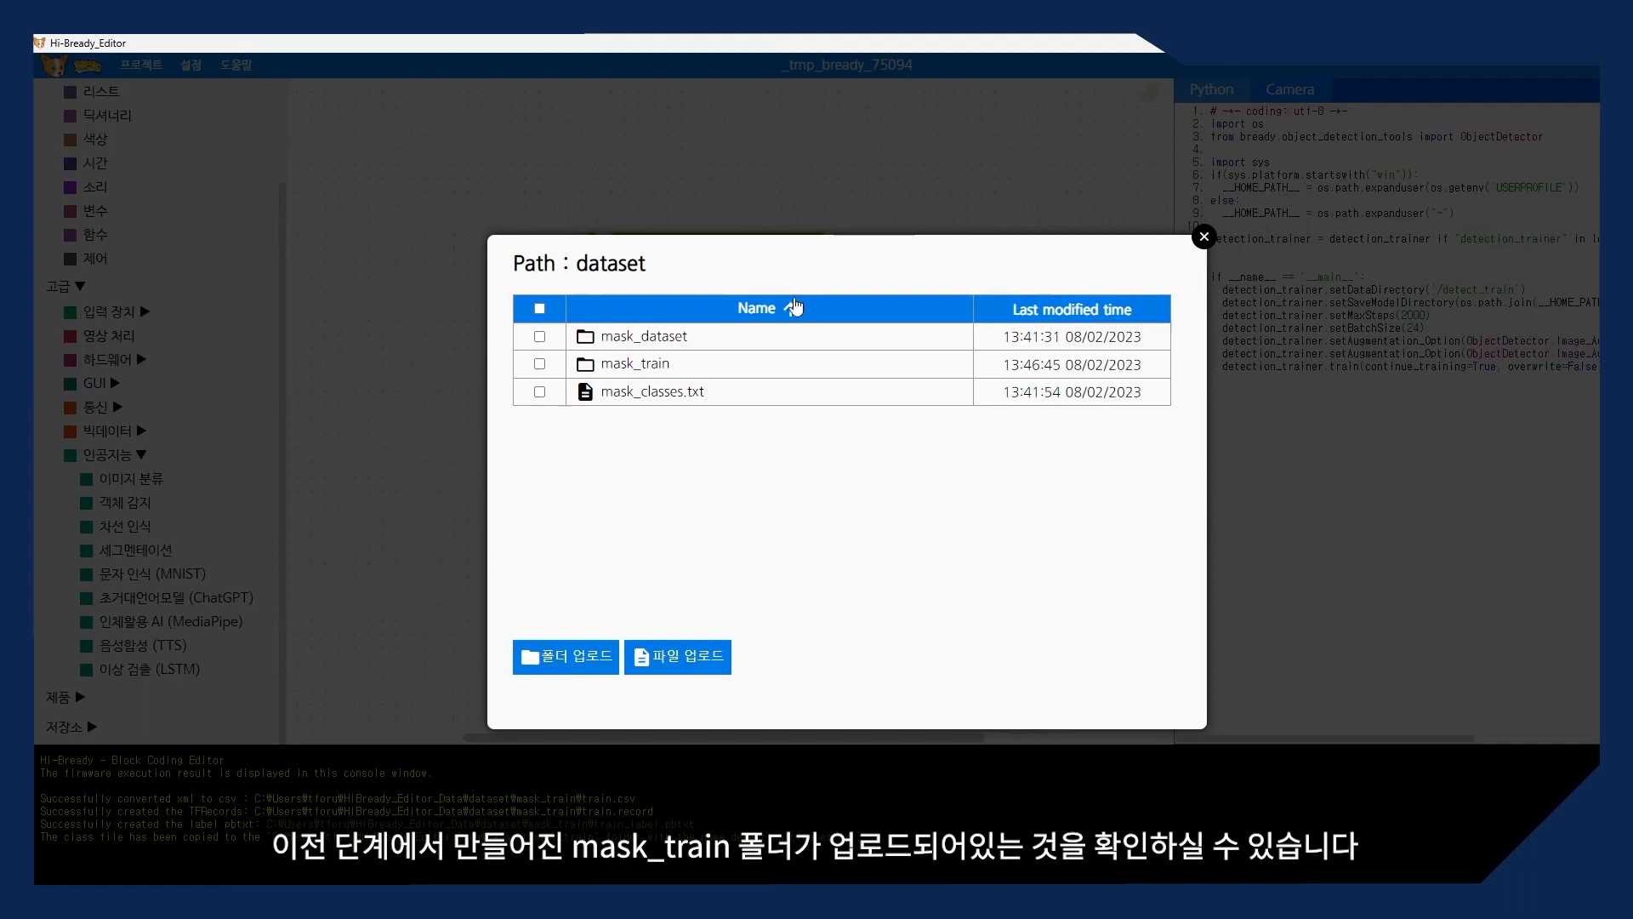
pyautogui.click(539, 364)
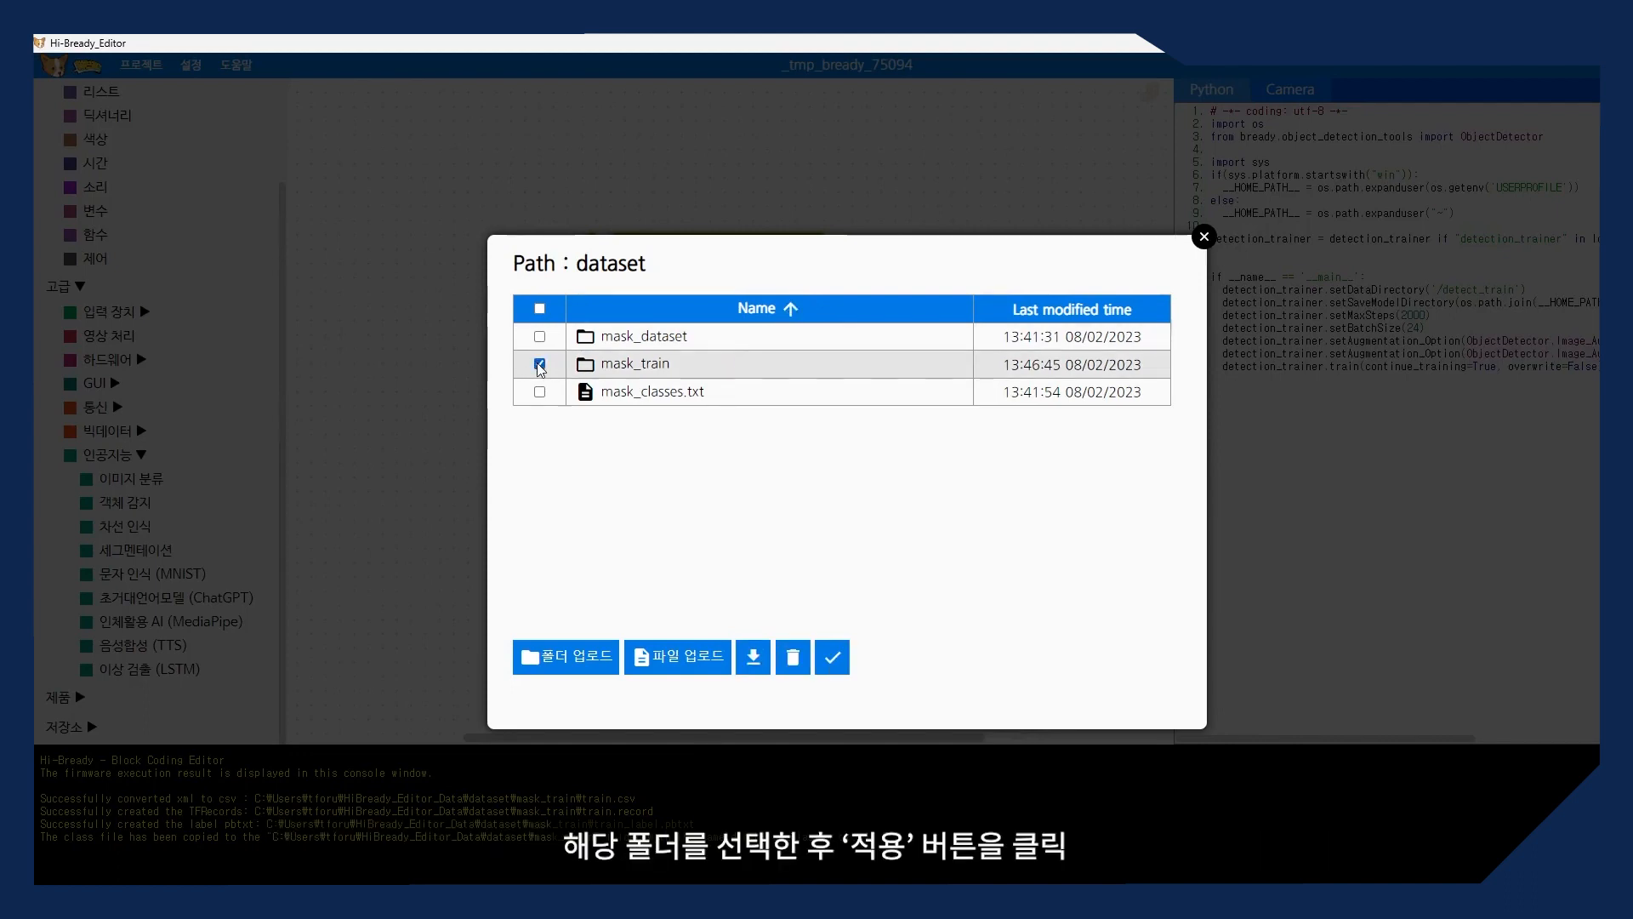
pyautogui.click(832, 657)
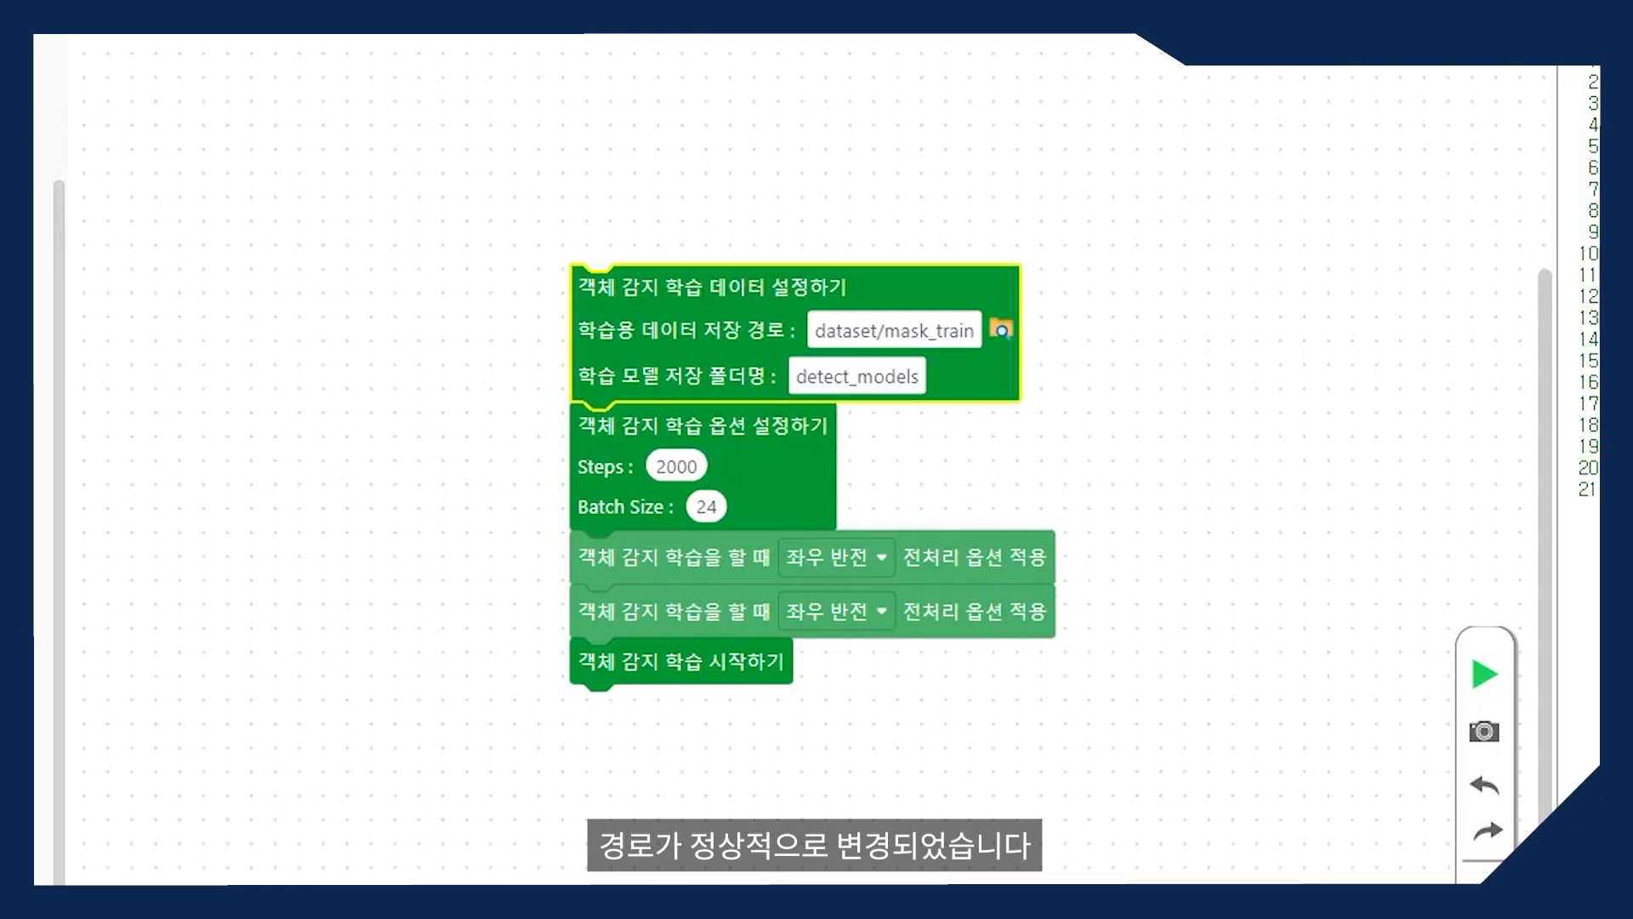
# - Set the folder name for the trained model to mask_models in the data settings block
pyautogui.click(893, 378)
pyautogui.write('mas')
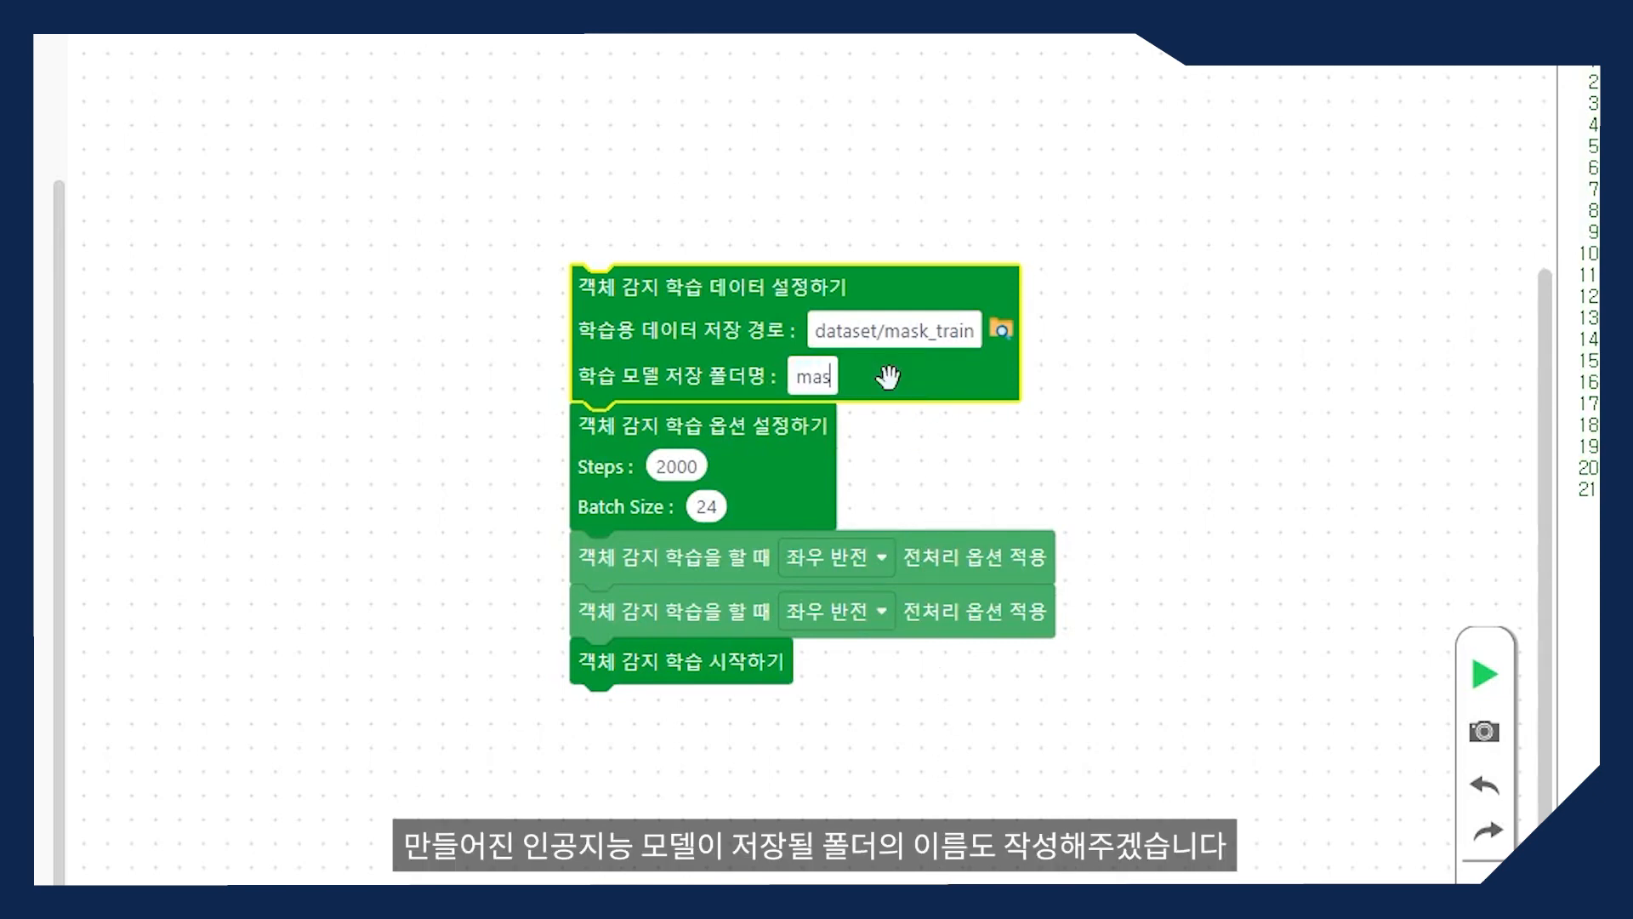
pyautogui.write('k_models')
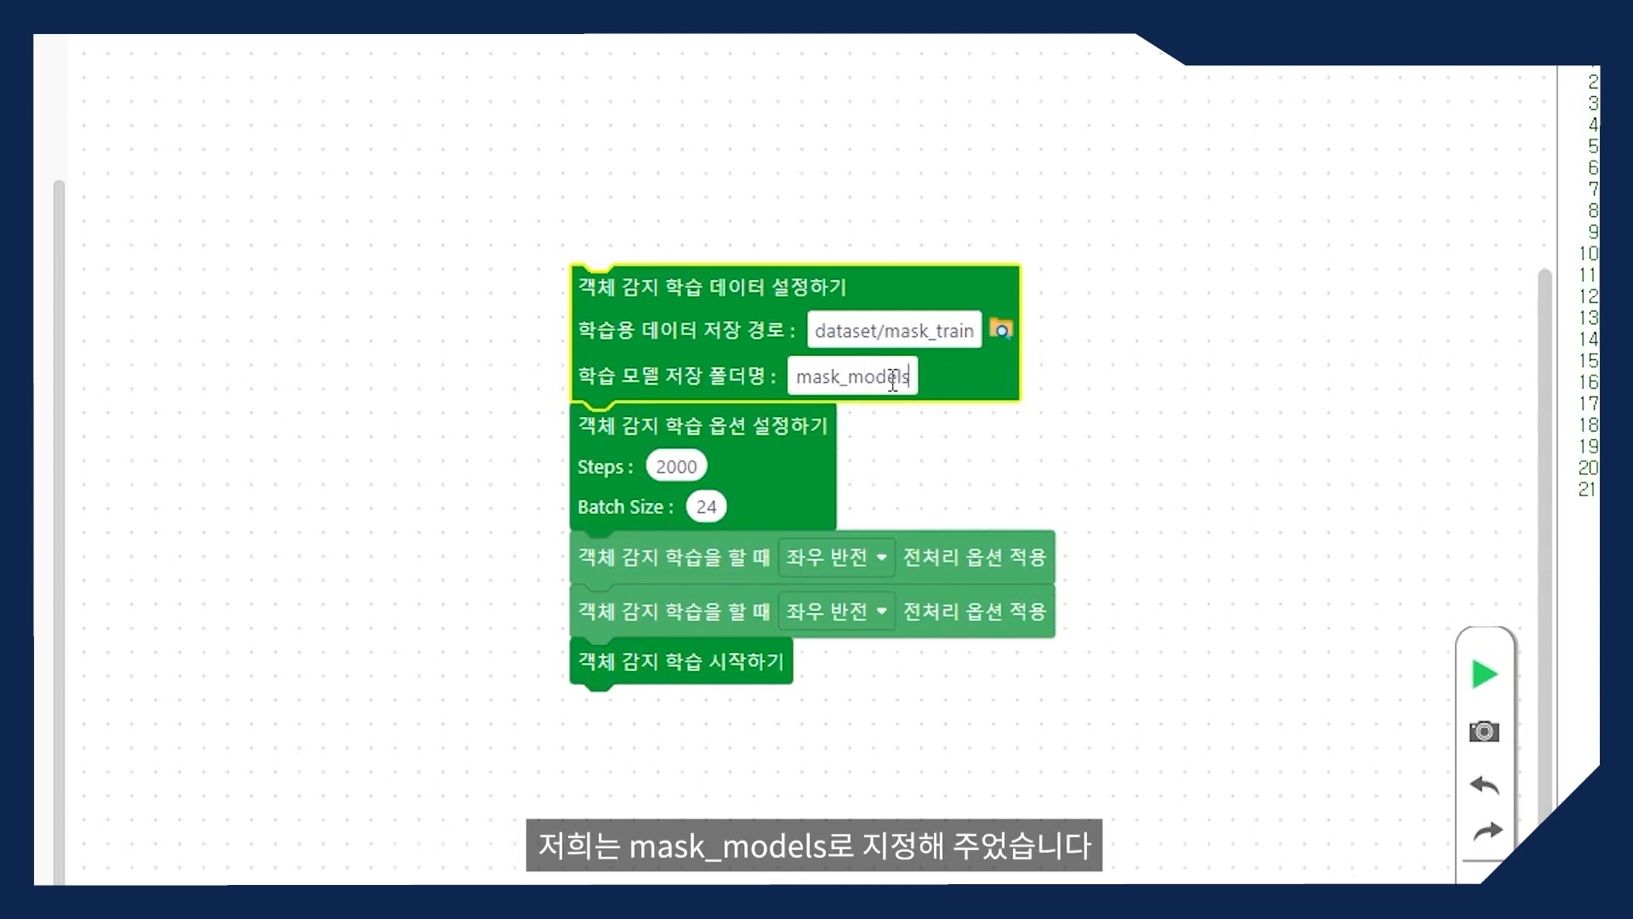
pyautogui.click(946, 431)
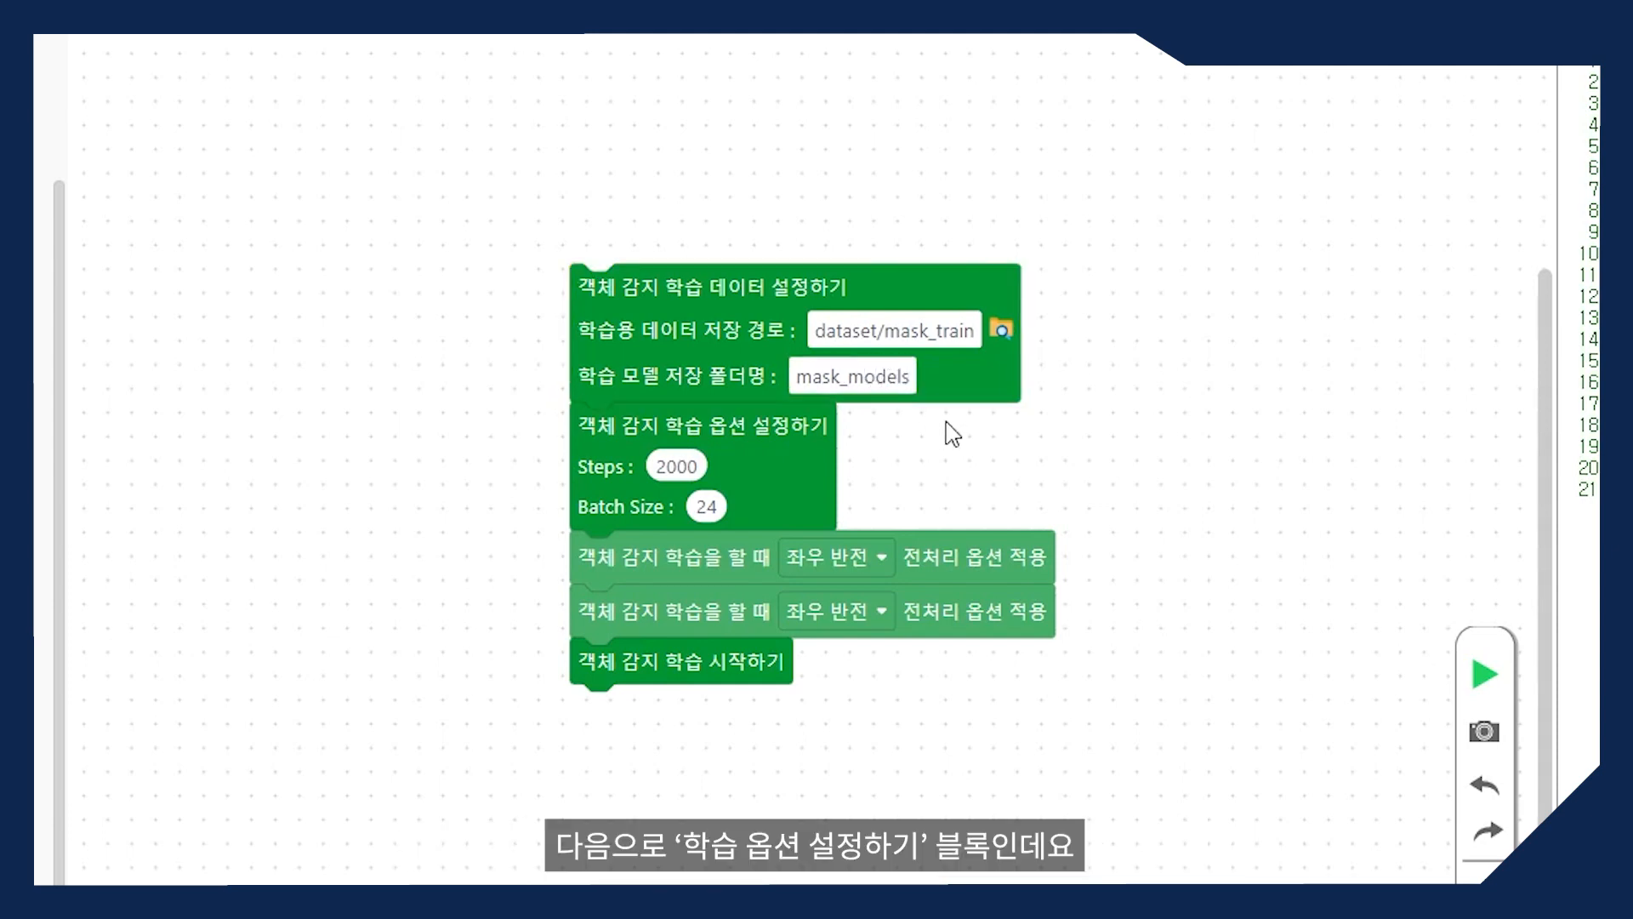